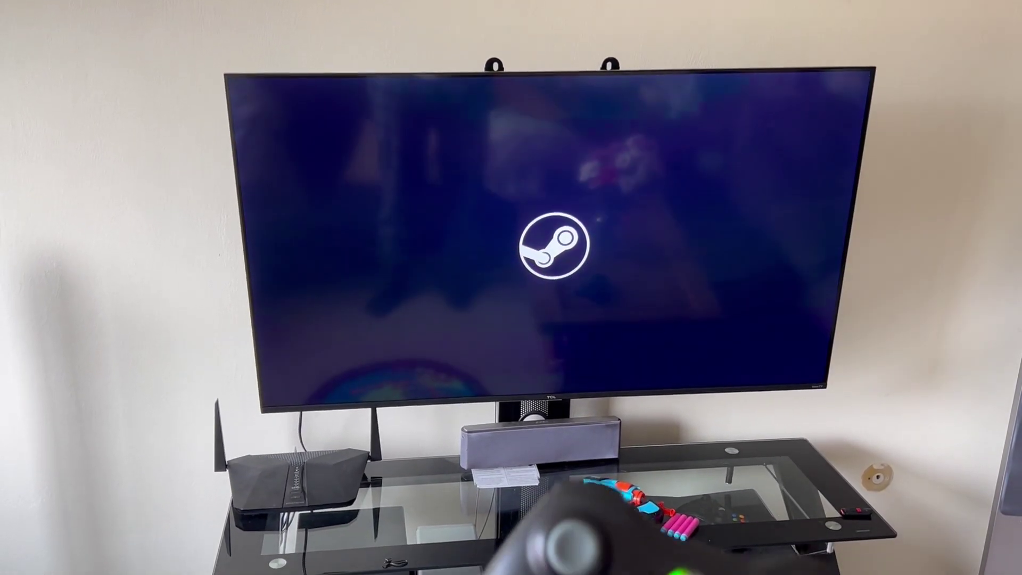
pyautogui.press('Right')
pyautogui.press('Right')
pyautogui.press('Right')
pyautogui.press('Right')
pyautogui.press('Right')
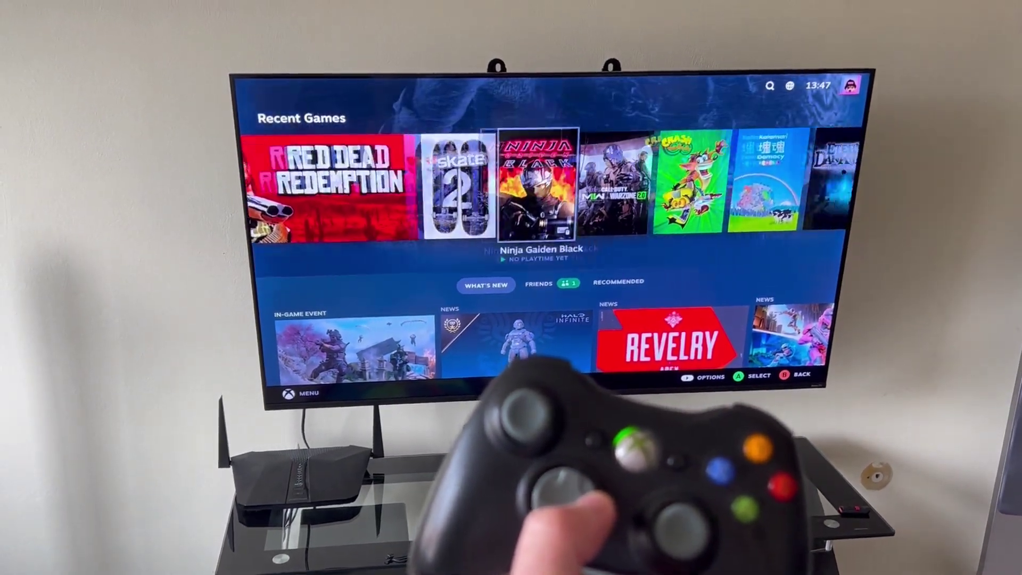
pyautogui.press('Right')
pyautogui.press('Right')
pyautogui.press('Right')
pyautogui.press('Right')
pyautogui.press('Right')
pyautogui.press('Right')
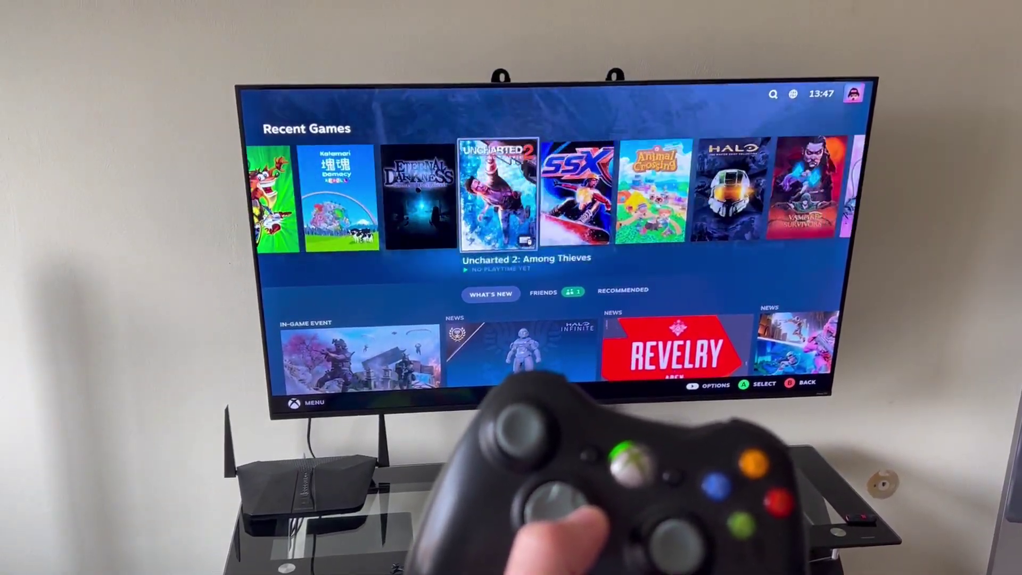
pyautogui.press('Right')
pyautogui.press('Right')
pyautogui.press('Right')
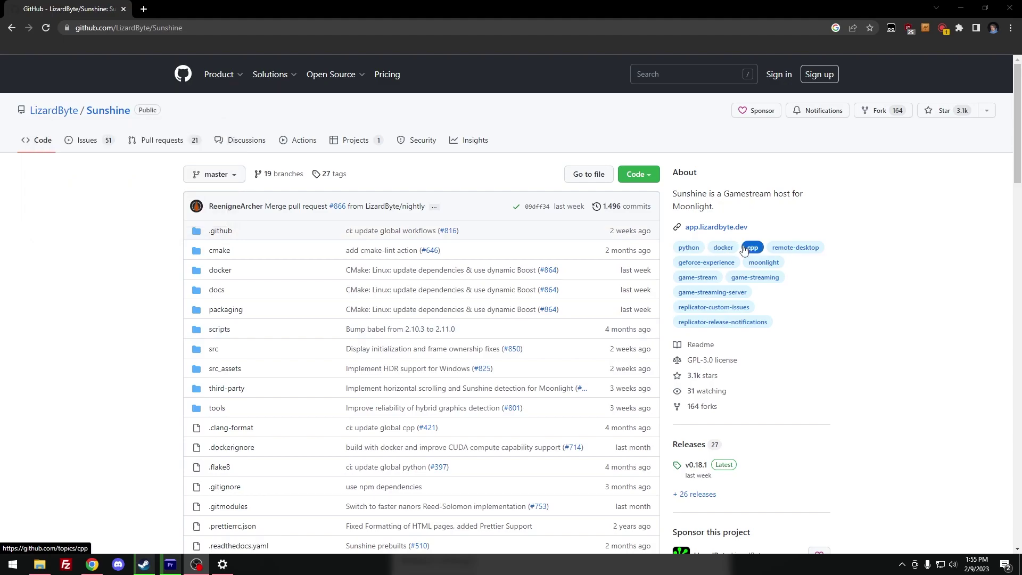
# Open the v0.18.1 release of the LizardByte Sunshine repository and download sunshine-windows.exe
pyautogui.scroll(-2, 720, 372)
pyautogui.click(700, 369)
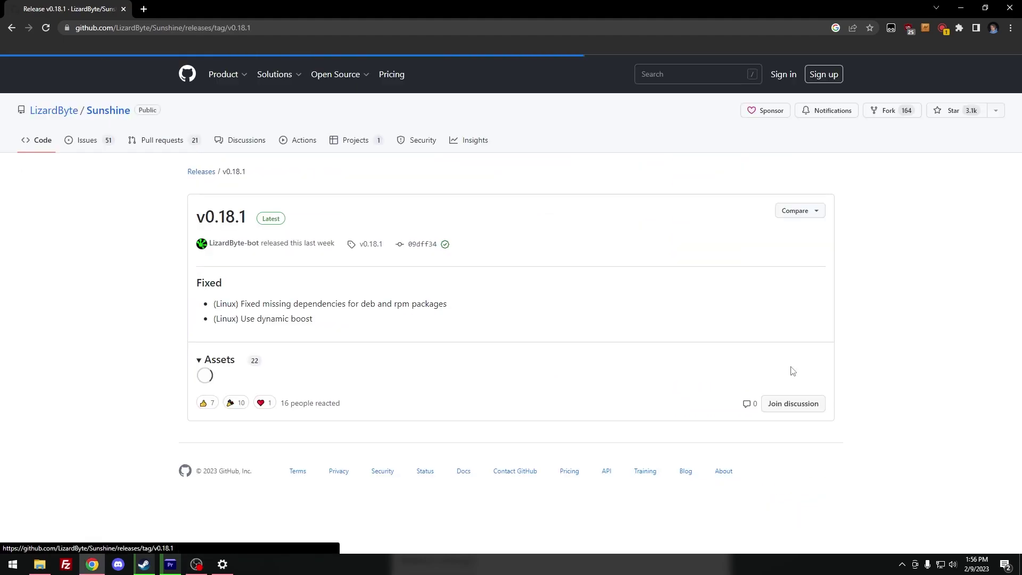
pyautogui.scroll(-6, 141, 362)
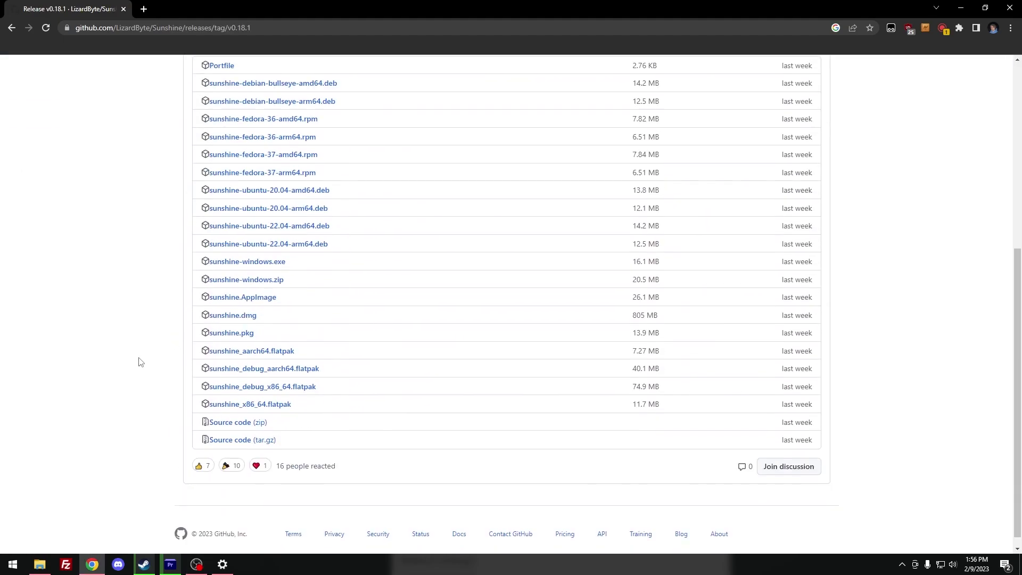
pyautogui.click(254, 263)
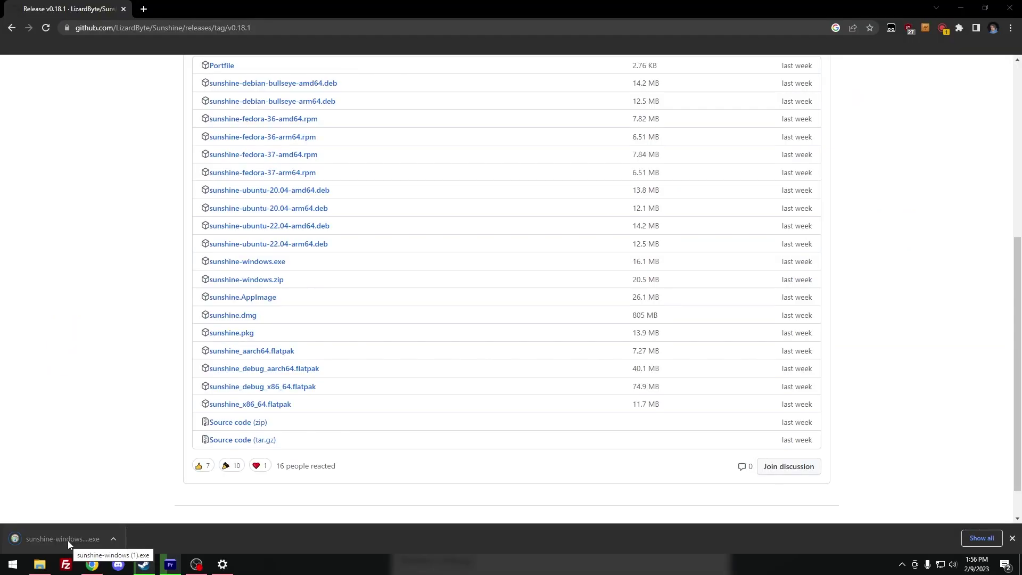
# Launch the downloaded Sunshine installer and accept its GNU General Public License agreement
pyautogui.click(213, 470)
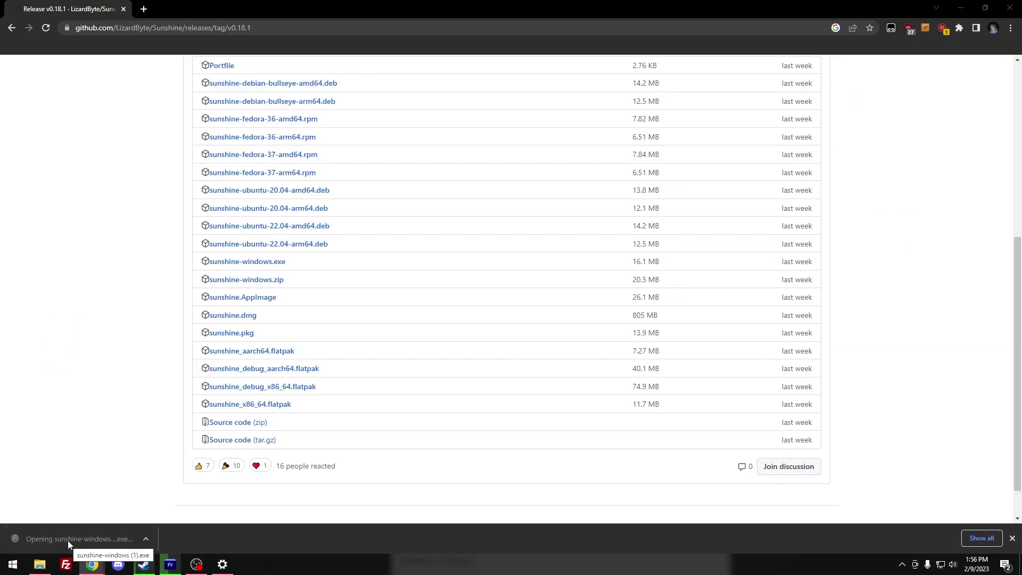
pyautogui.click(401, 207)
pyautogui.click(548, 378)
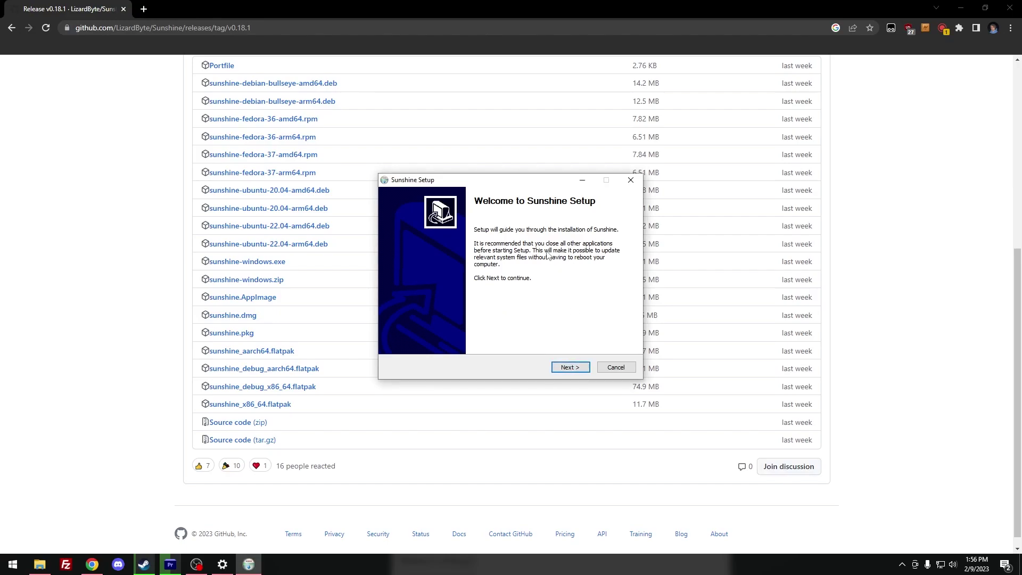
pyautogui.click(569, 368)
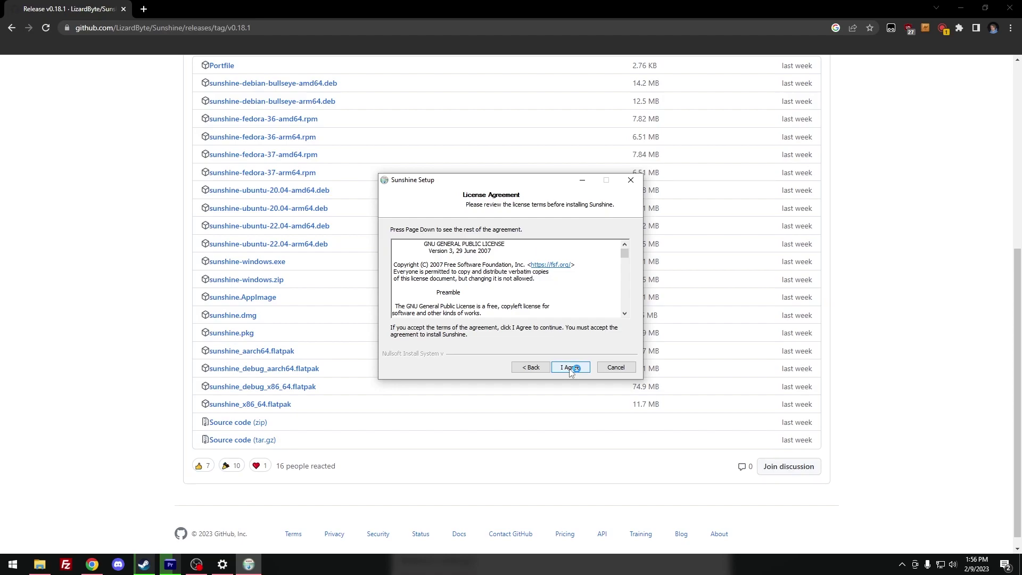
pyautogui.click(570, 368)
pyautogui.click(570, 367)
pyautogui.click(569, 367)
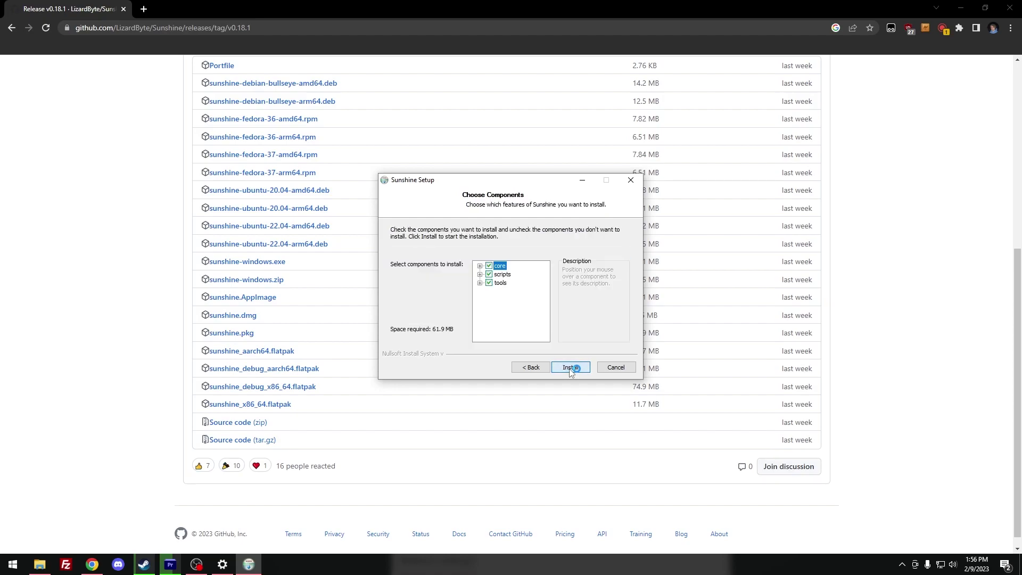
# Install Sunshine with the core, scripts and tools components, include ViGEmBus for gamepad support, and finish the setup
pyautogui.click(569, 367)
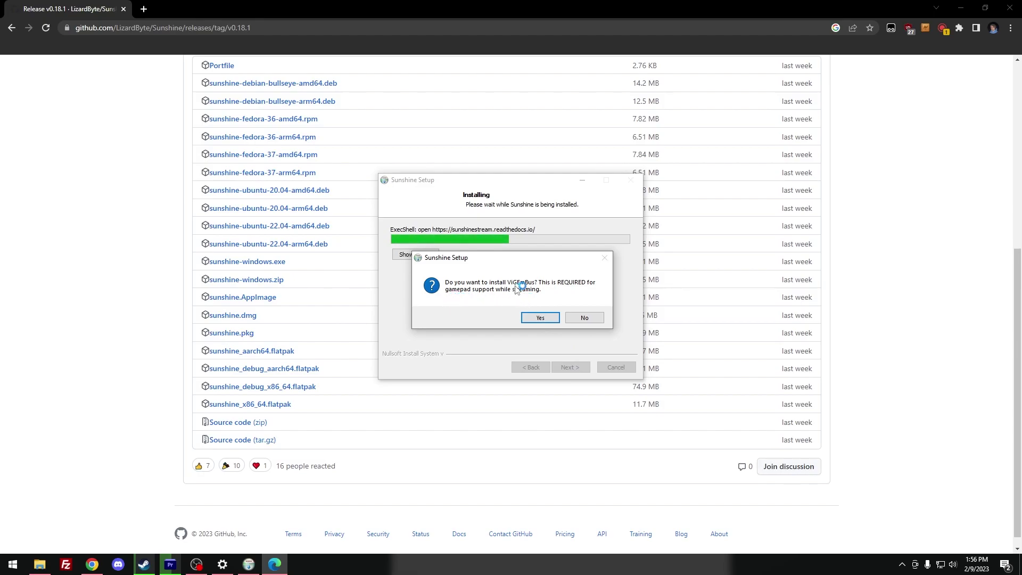
pyautogui.click(540, 317)
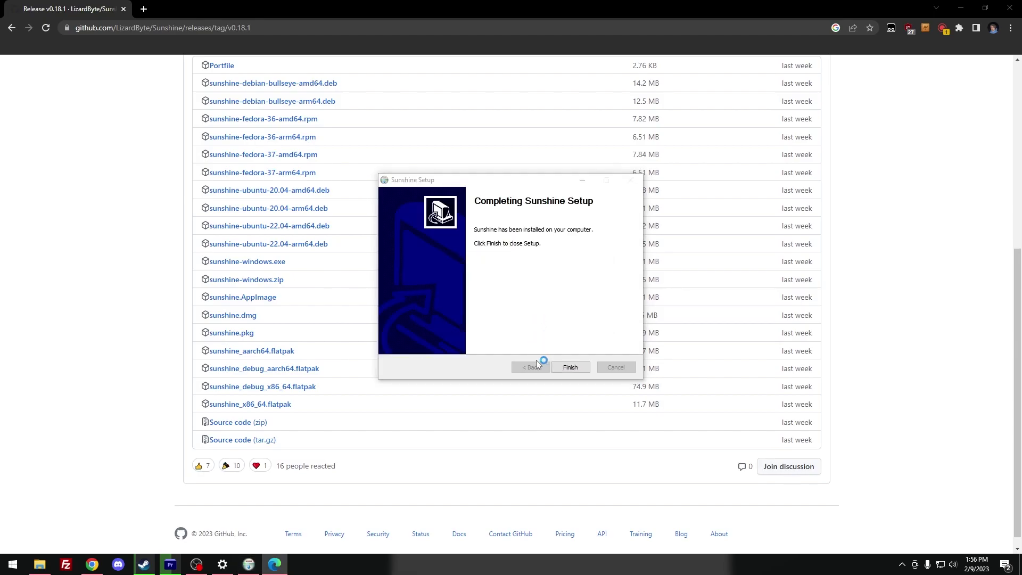
pyautogui.click(577, 370)
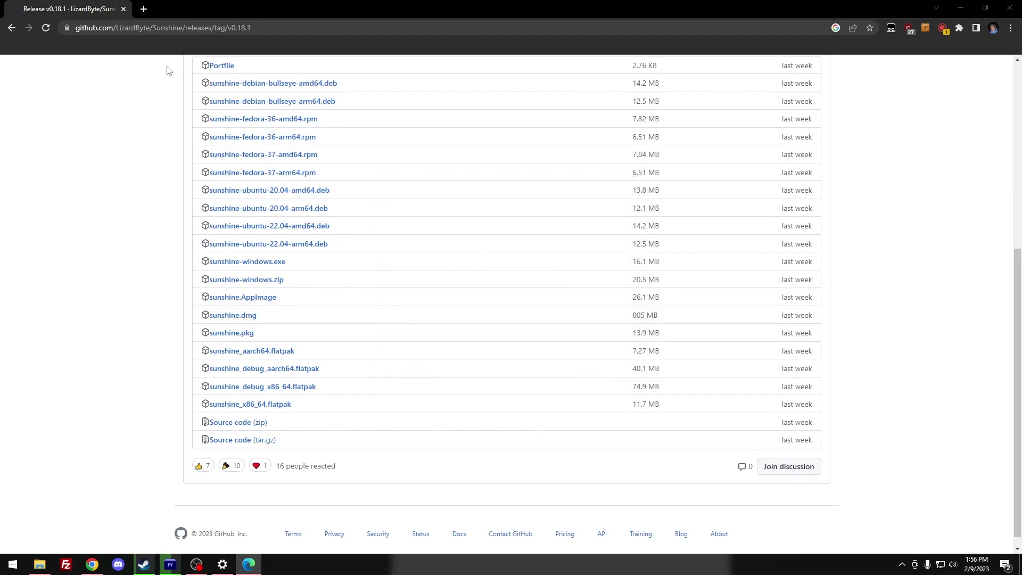
# Open localhost:47990 in a new browser tab and proceed past the certificate warning to the Sunshine web interface
pyautogui.click(143, 9)
pyautogui.write('localhg')
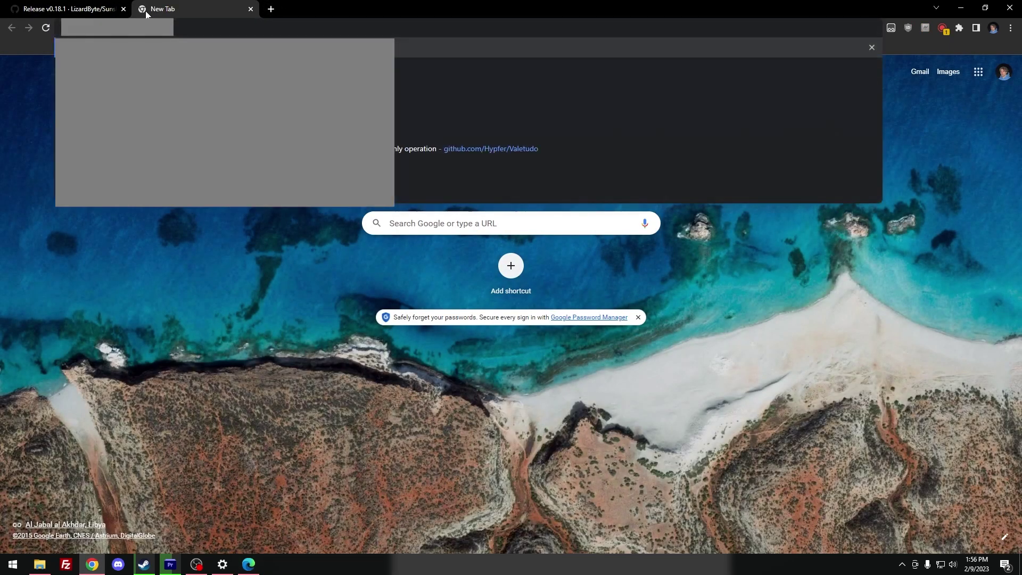
pyautogui.write('st:')
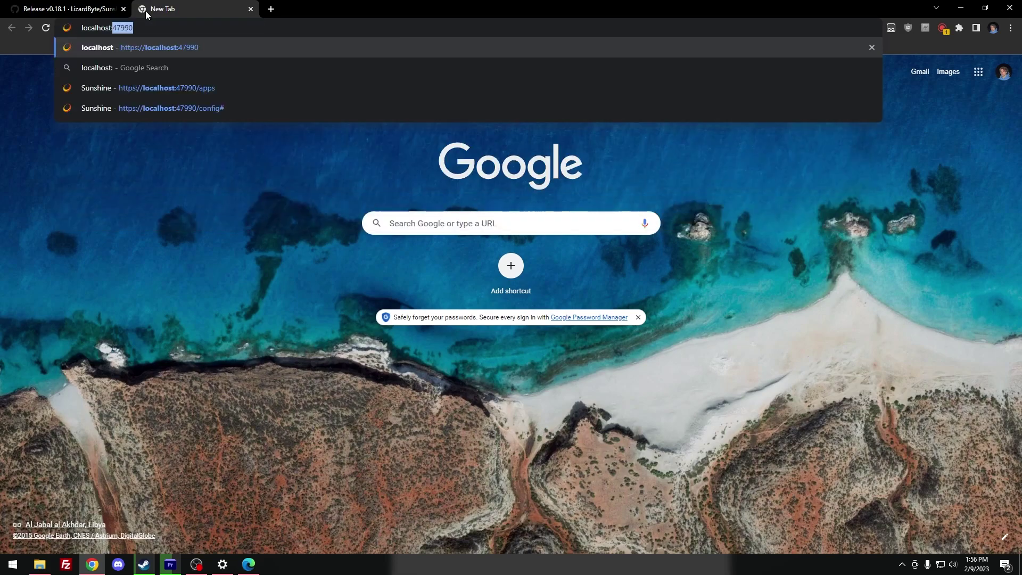
pyautogui.write('47990')
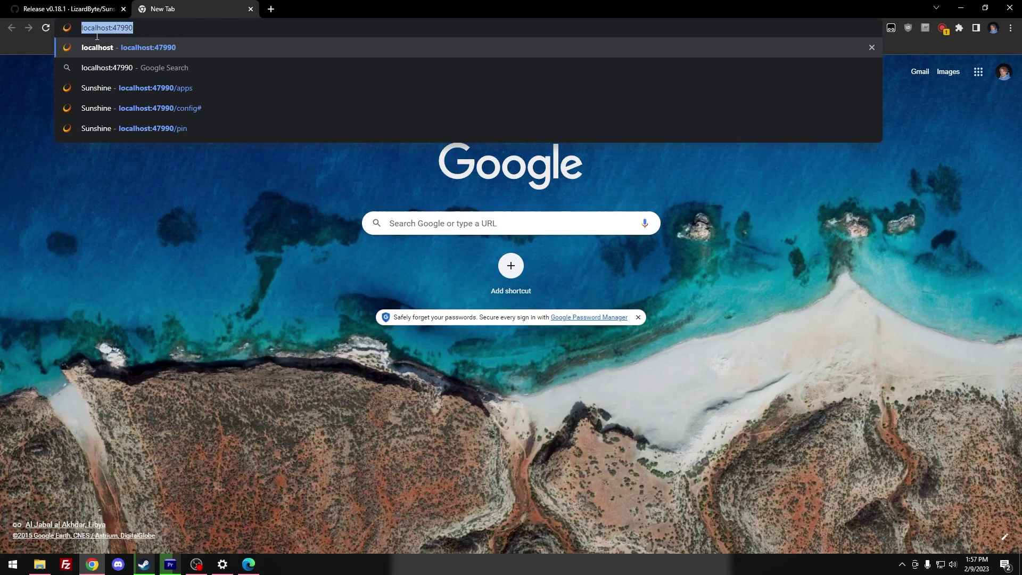
pyautogui.press('Return')
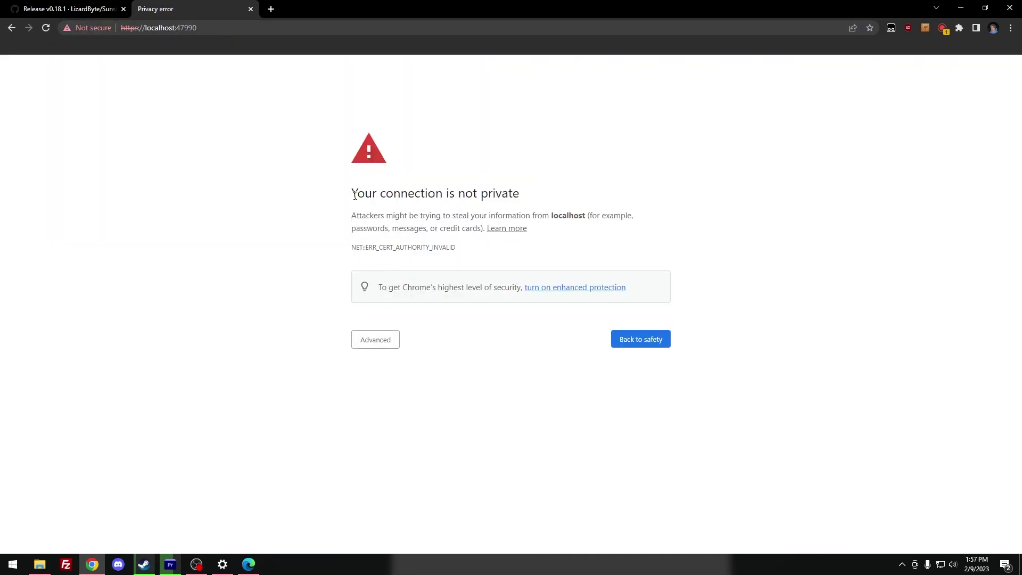
pyautogui.click(386, 342)
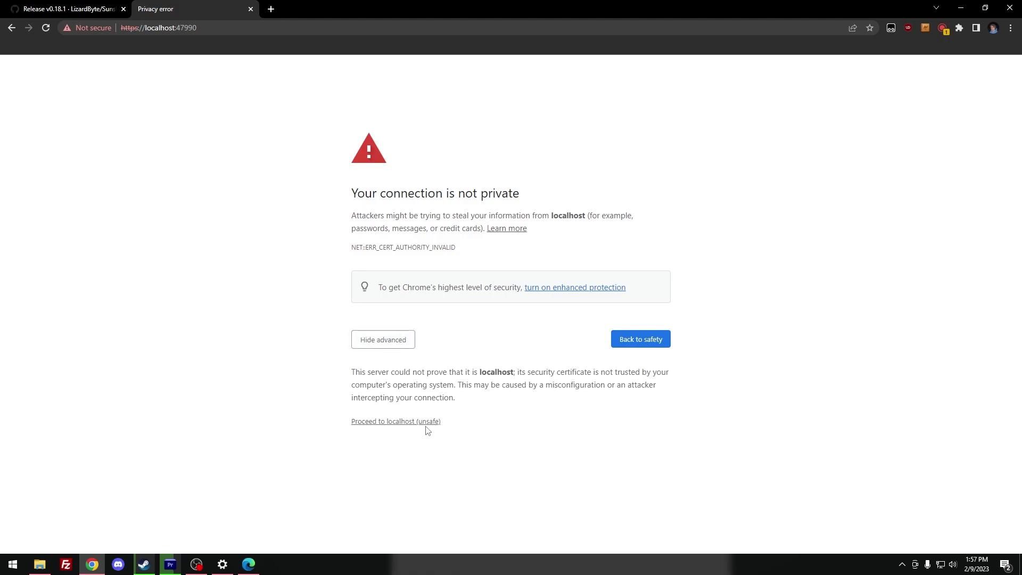
pyautogui.click(412, 423)
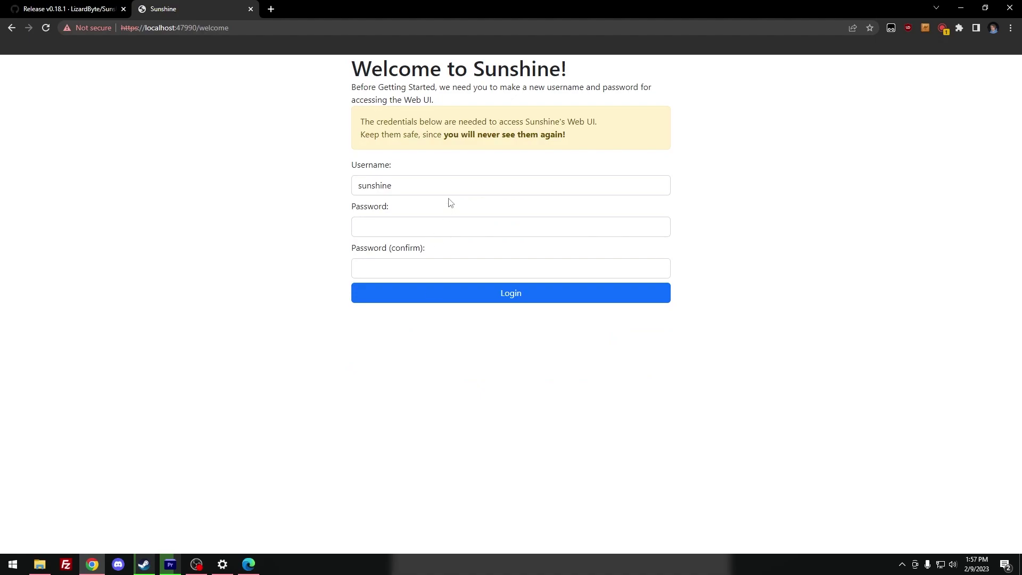
# Create the Sunshine Web UI credentials by replacing the default username, entering and confirming a password, and submitting them
pyautogui.moveTo(355, 68)
pyautogui.mouseDown()
pyautogui.moveTo(577, 71)
pyautogui.moveTo(356, 69)
pyautogui.mouseUp()
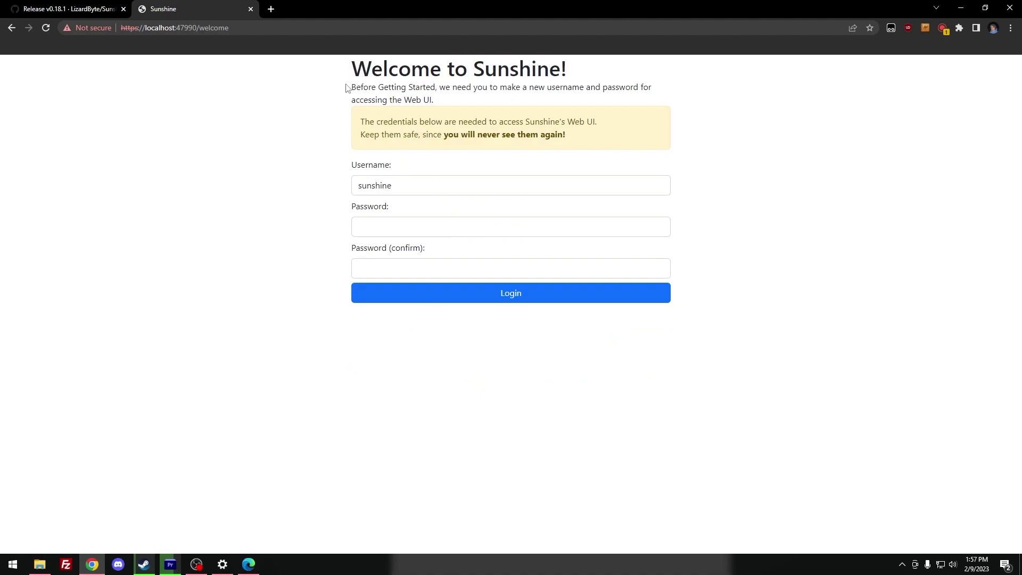
pyautogui.doubleClick(407, 186)
pyautogui.press('BackSpace')
pyautogui.write('jackh')
pyautogui.press('Tab')
pyautogui.write('•••••••••')
pyautogui.press('Tab')
pyautogui.write('•••••')
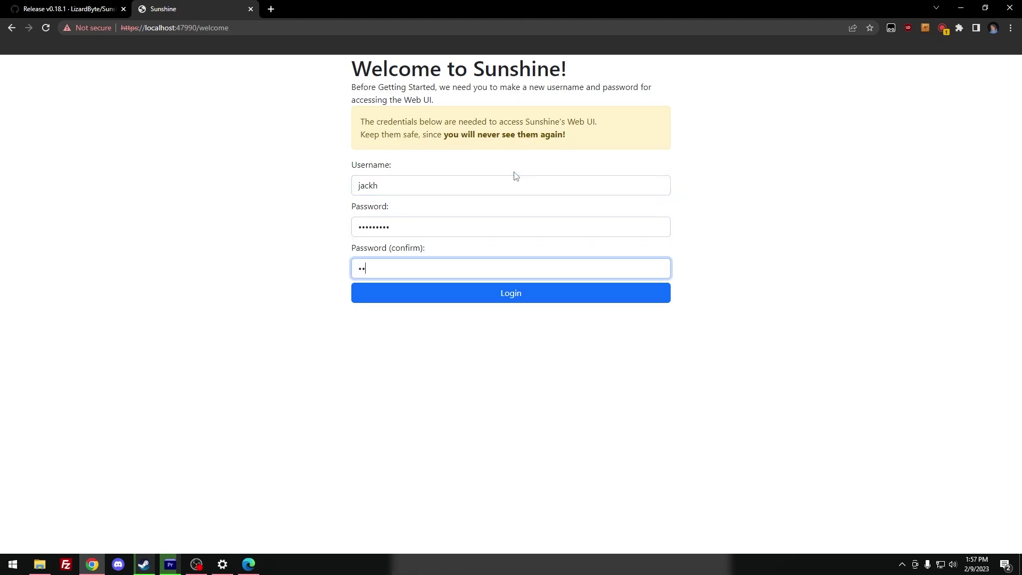
pyautogui.write('••••')
pyautogui.press('Return')
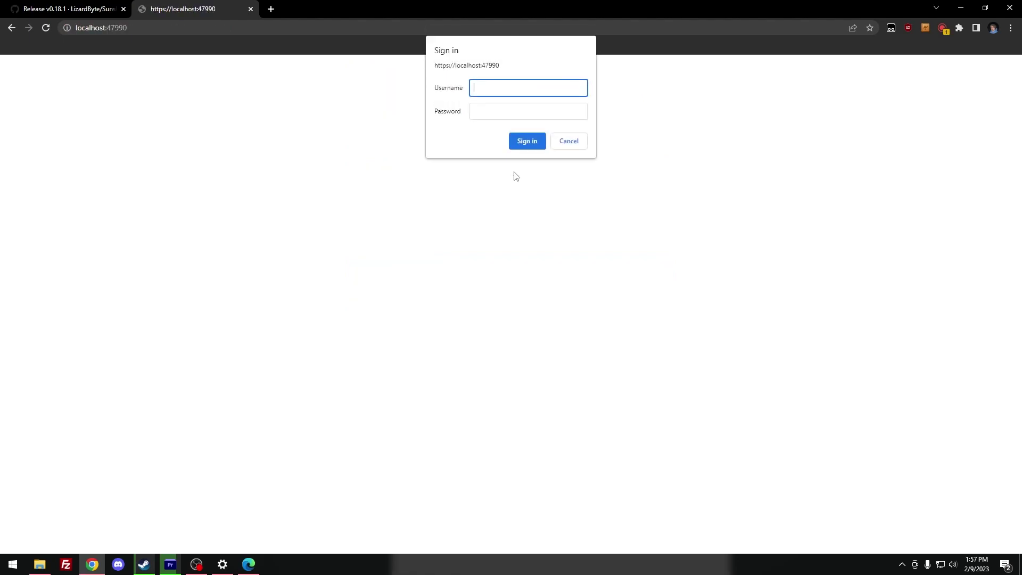
# Sign in to the Sunshine web interface with the new username and password
pyautogui.write('ackh')
pyautogui.press('Tab')
pyautogui.write('*')
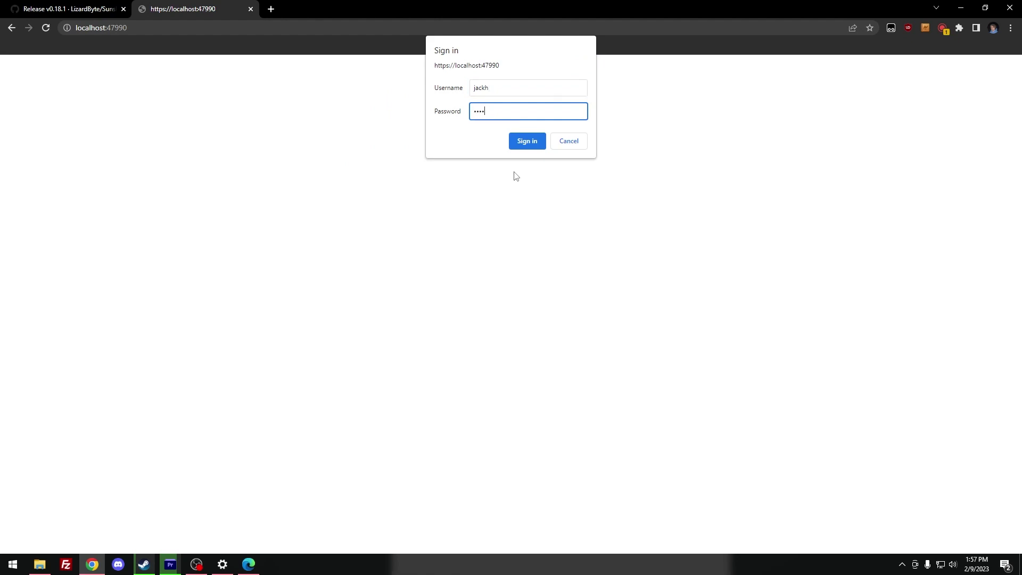
pyautogui.press('Return')
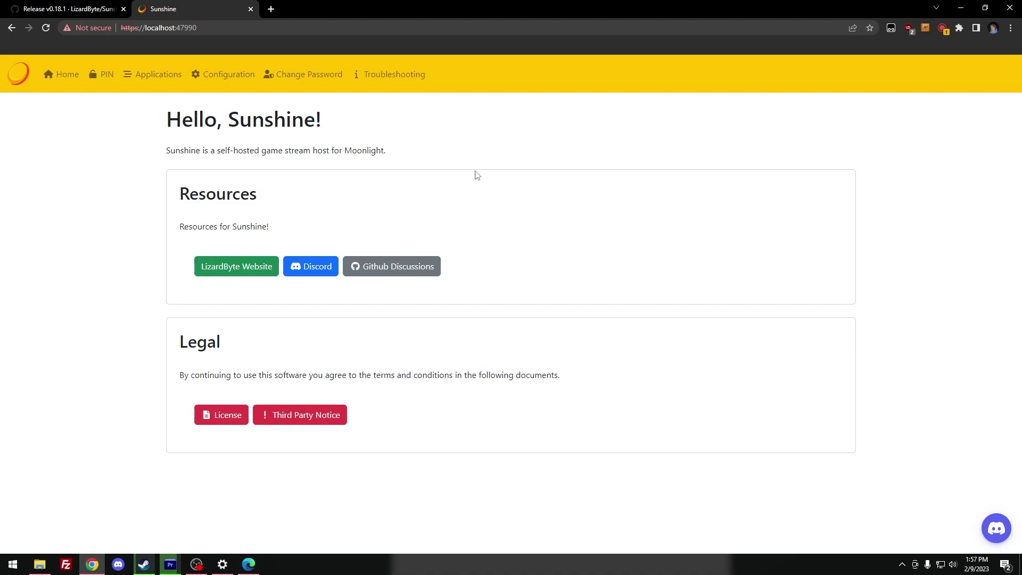
# Open the Steam Big Picture entry for editing in Sunshine's applications list
pyautogui.click(142, 77)
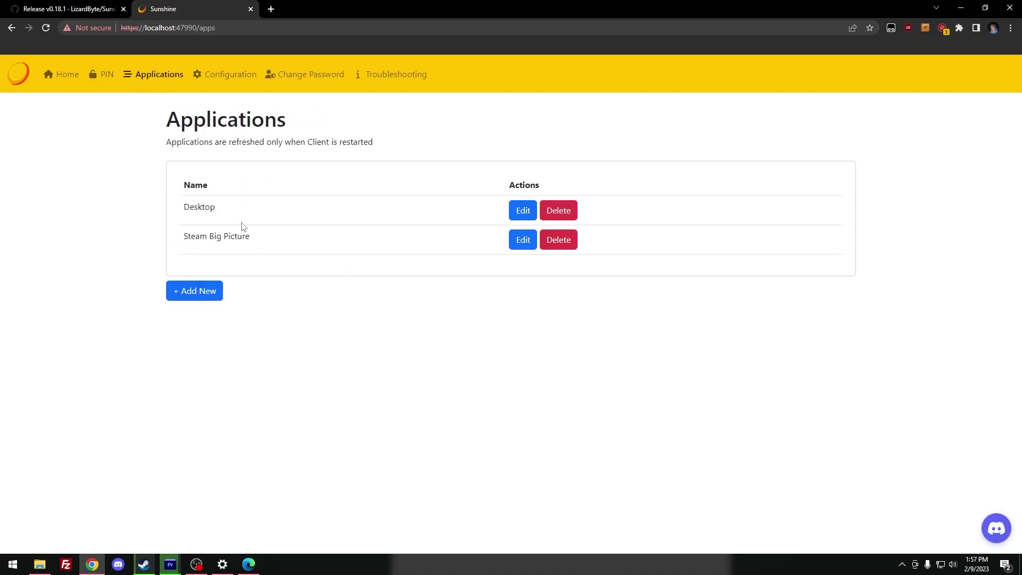
pyautogui.moveTo(251, 238); pyautogui.dragTo(183, 240)
pyautogui.click(183, 240)
pyautogui.moveTo(249, 240); pyautogui.dragTo(184, 238)
pyautogui.click(185, 238)
pyautogui.click(523, 239)
pyautogui.scroll(-3, 479, 295)
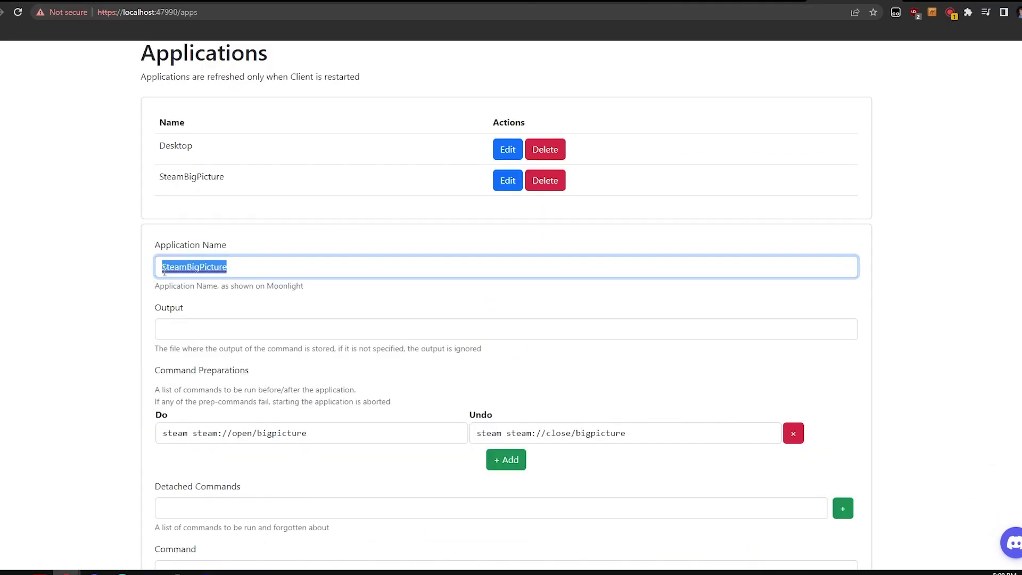
# Remove the spaces from the application name so it reads SteamBigPicture
pyautogui.click(164, 269)
pyautogui.moveTo(164, 269); pyautogui.dragTo(229, 268)
pyautogui.click(200, 266)
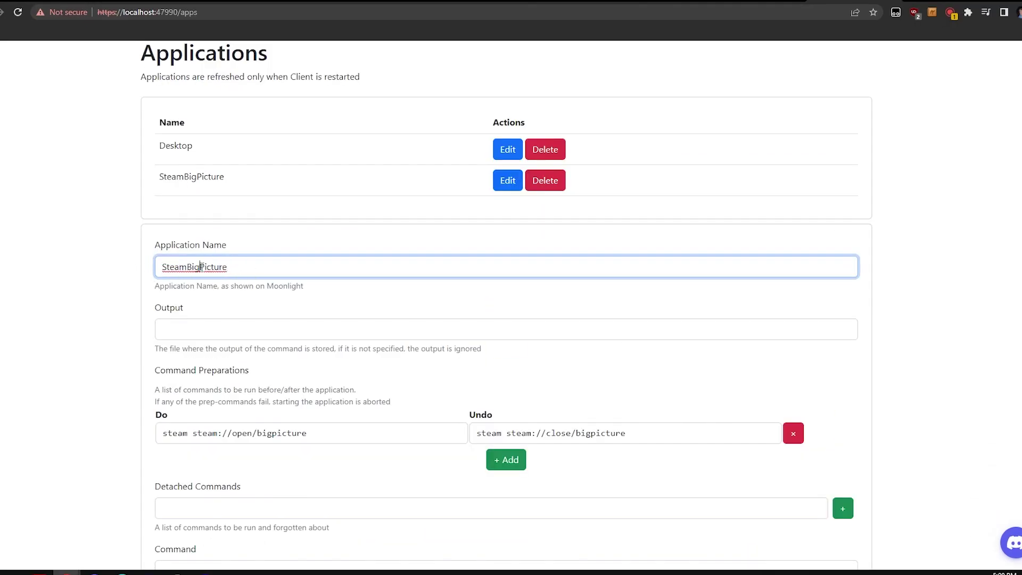
pyautogui.press('BackSpace')
pyautogui.moveTo(237, 266); pyautogui.dragTo(160, 267)
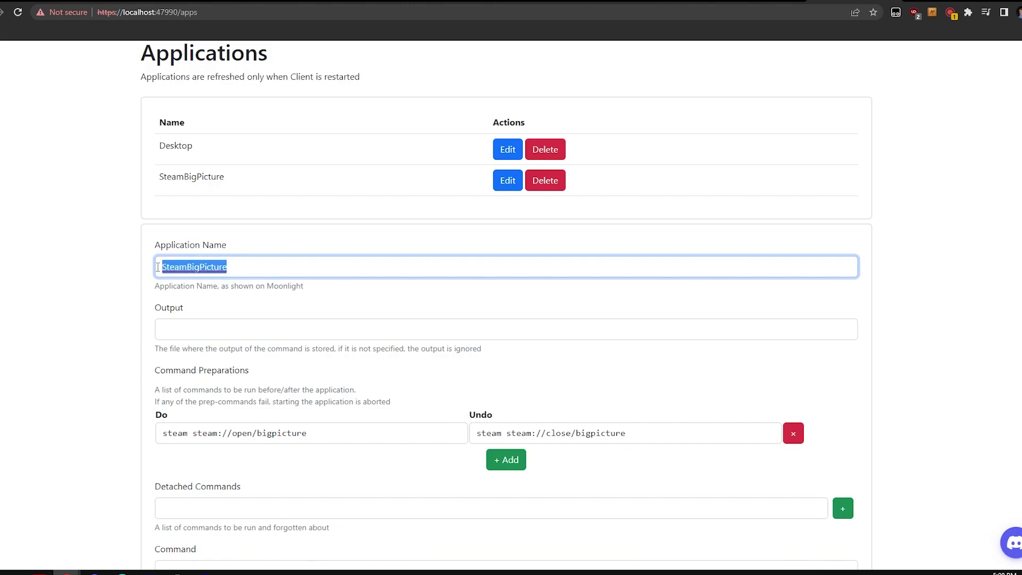
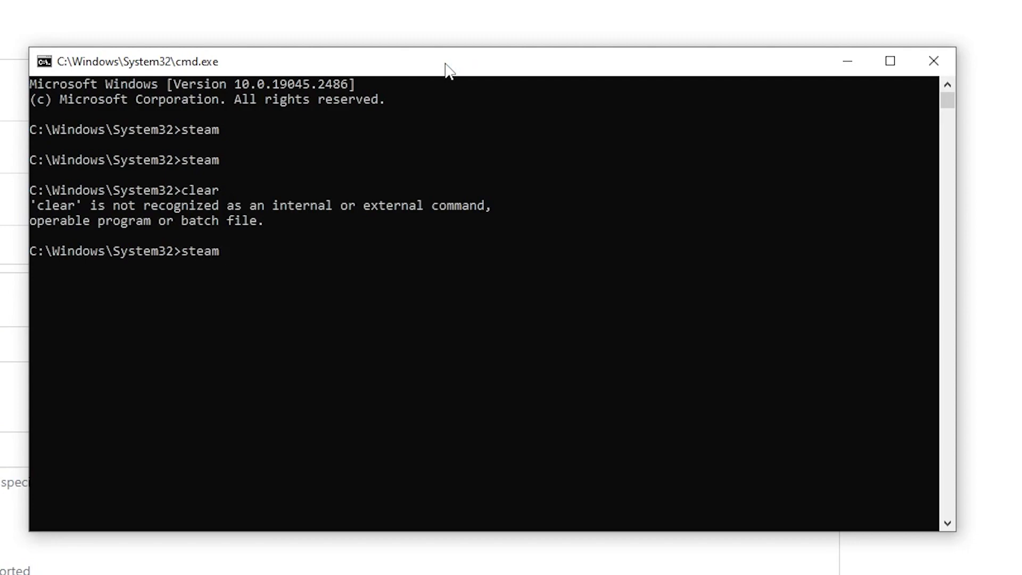
# Run the steam command in Command Prompt to test whether it launches Steam
pyautogui.press('Return')
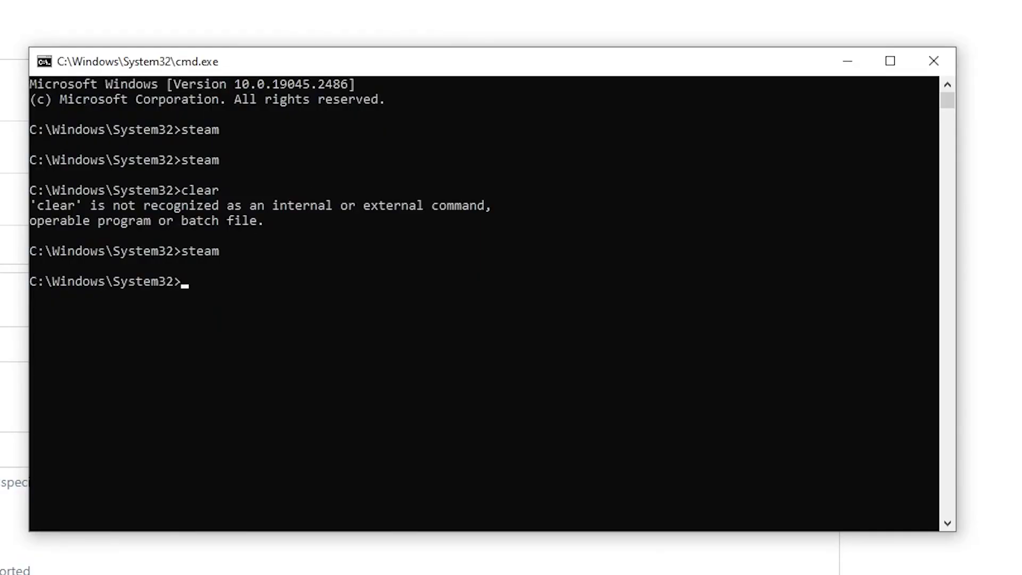
# Search Windows for advanced system settings, open the Environment Variables from there and locate the Path system variable
pyautogui.press('super')
pyautogui.write('ad')
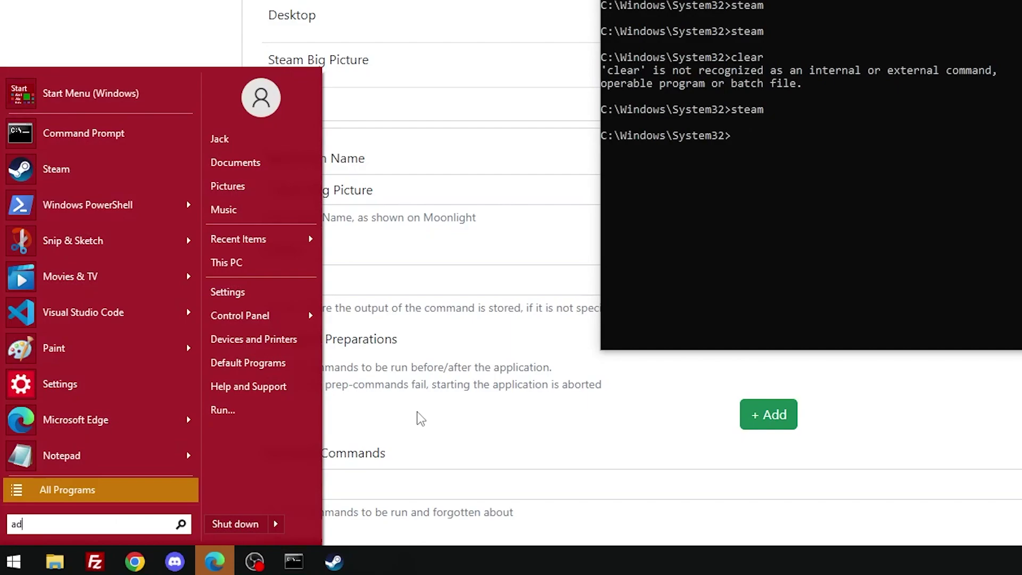
pyautogui.write('vanced system')
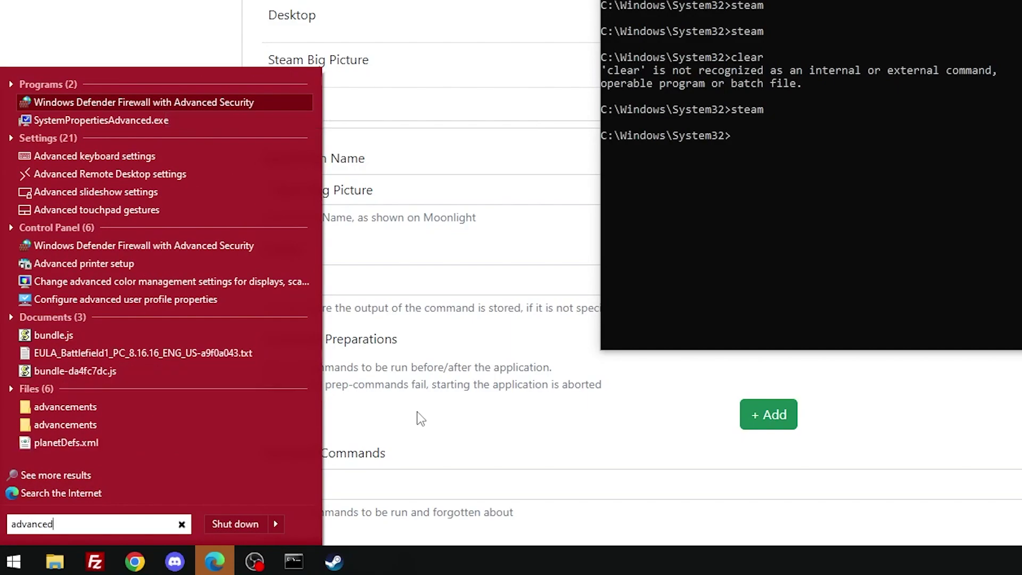
pyautogui.write(' settings')
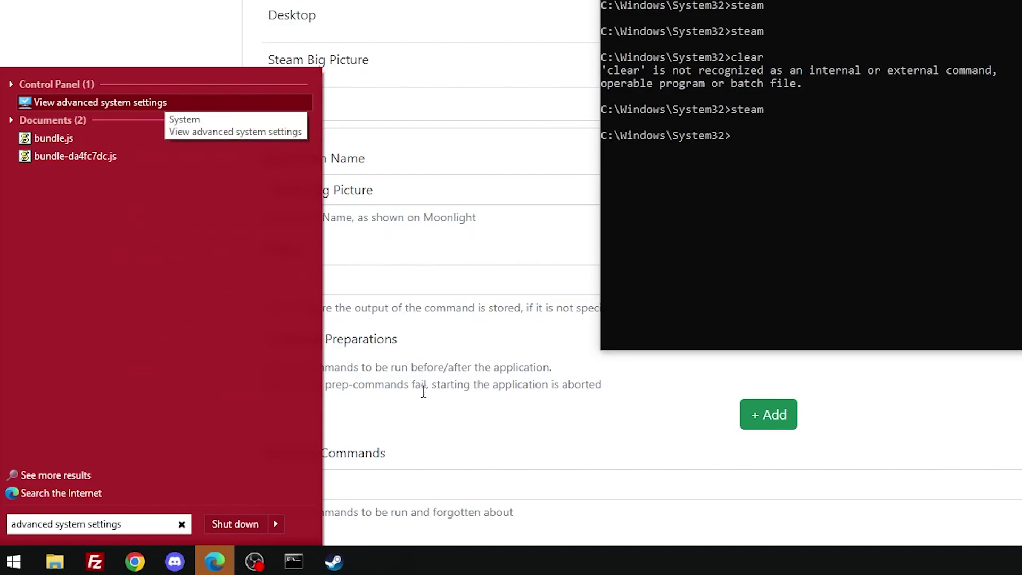
pyautogui.click(147, 107)
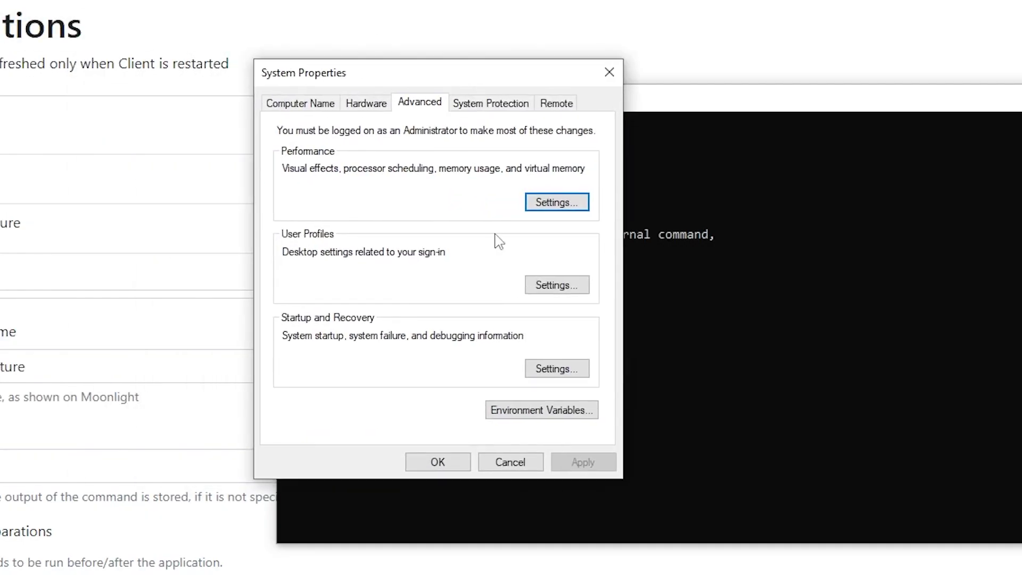
pyautogui.click(571, 410)
pyautogui.scroll(-3, 273, 399)
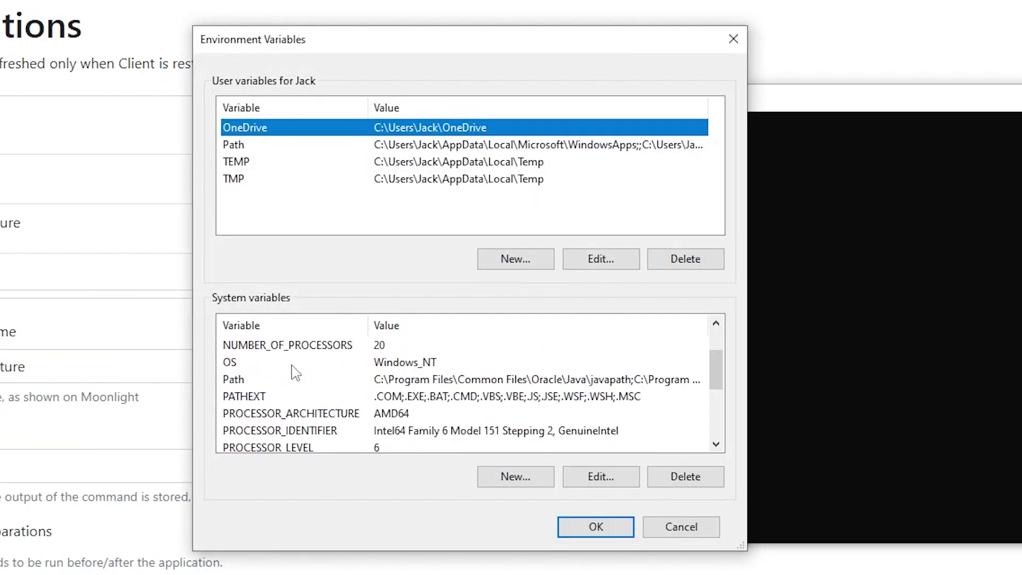
# Open the Path system variable for editing and select the text of its C:\Program Files (x86)\Steam\ entry
pyautogui.scroll(2, 296, 352)
pyautogui.click(280, 380)
pyautogui.click(627, 485)
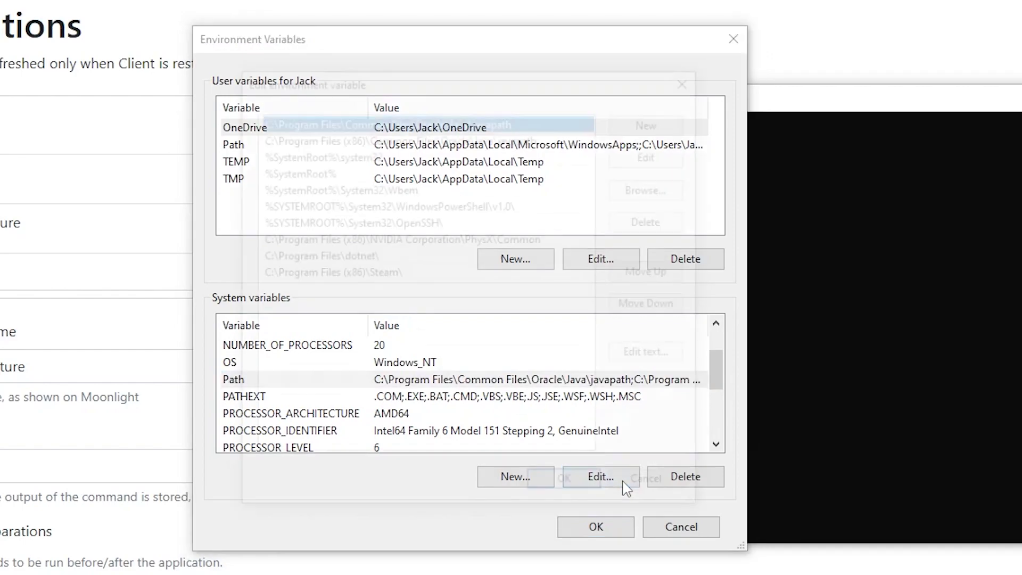
pyautogui.click(420, 274)
pyautogui.click(421, 276)
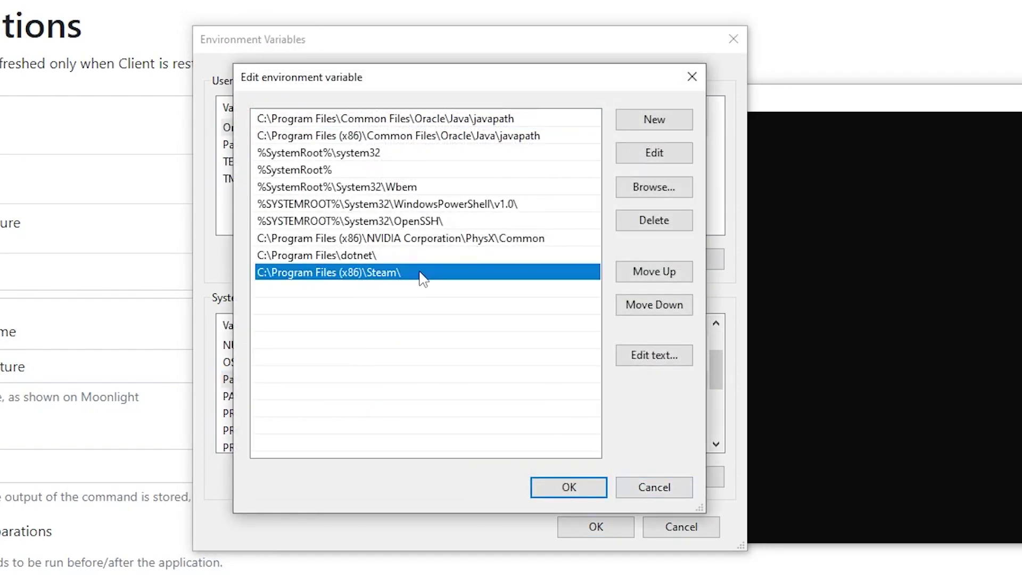
pyautogui.moveTo(403, 272); pyautogui.dragTo(226, 276)
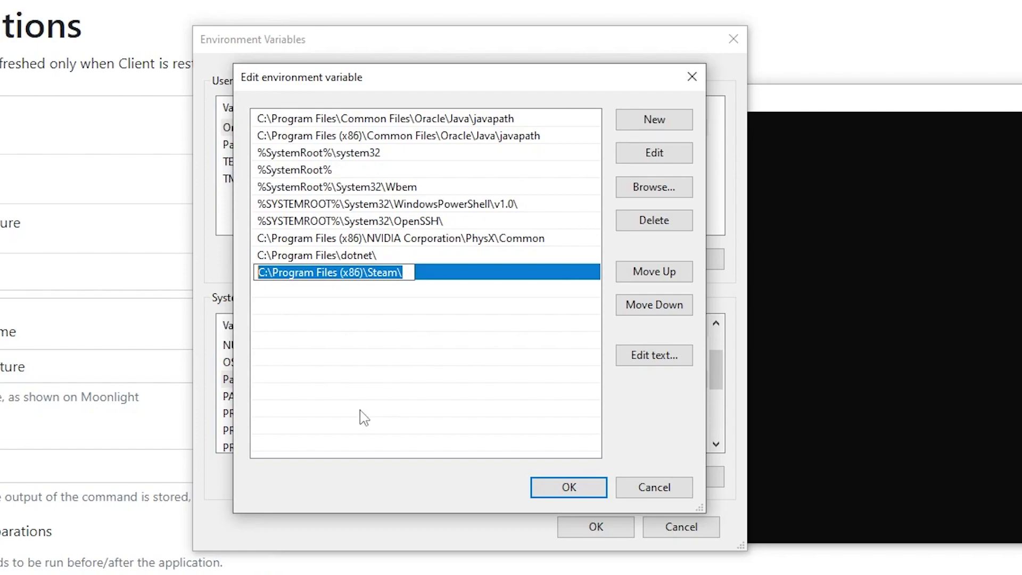
# Browse to the Steam folder in Program Files (x86) in File Explorer, locate steam.exe and select the folder's full path
pyautogui.hotkey('alt', 'Tab')
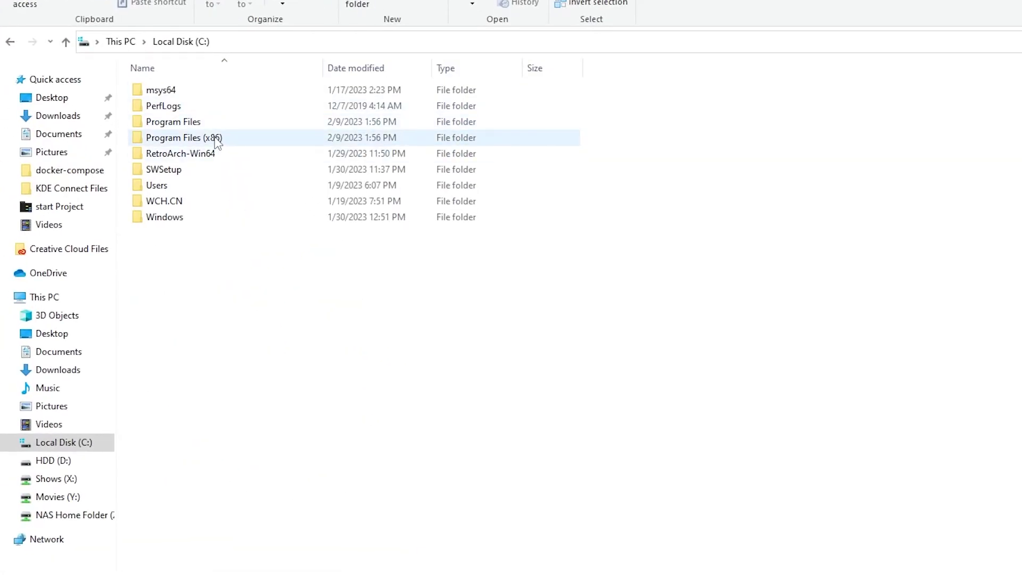
pyautogui.click(216, 139)
pyautogui.doubleClick(216, 140)
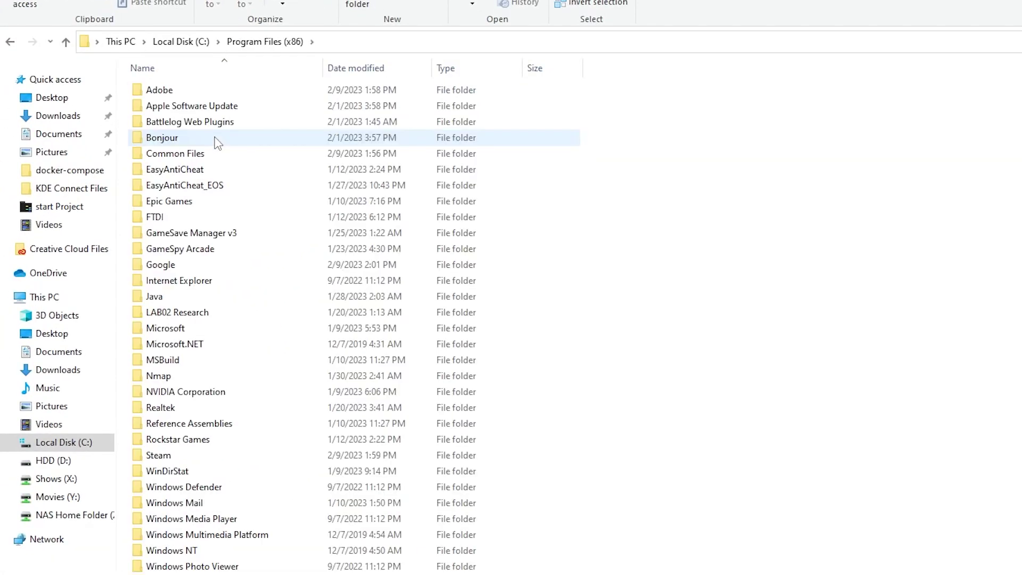
pyautogui.doubleClick(177, 454)
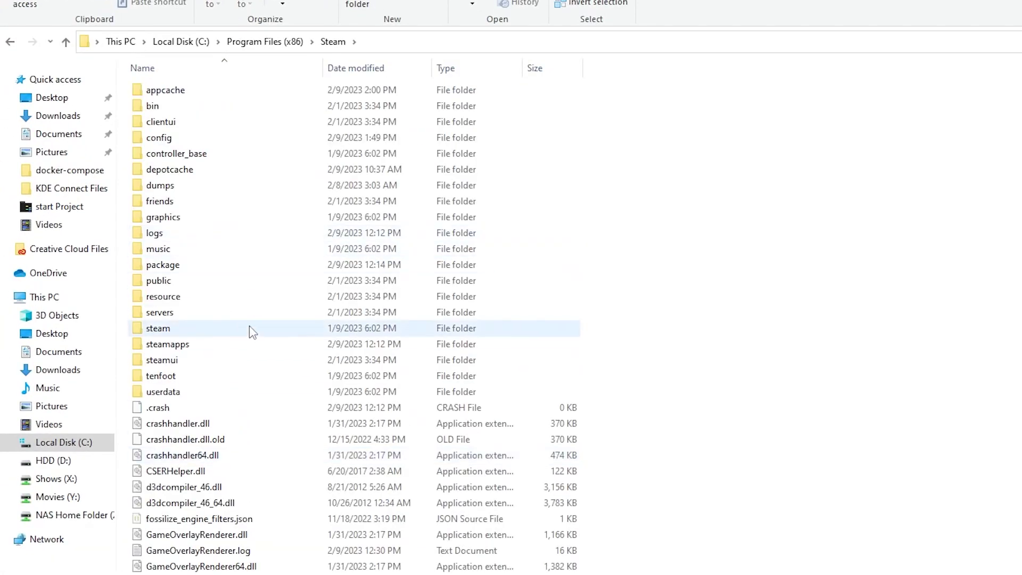
pyautogui.scroll(-10, 250, 330)
pyautogui.click(188, 301)
pyautogui.click(187, 301)
pyautogui.click(125, 304)
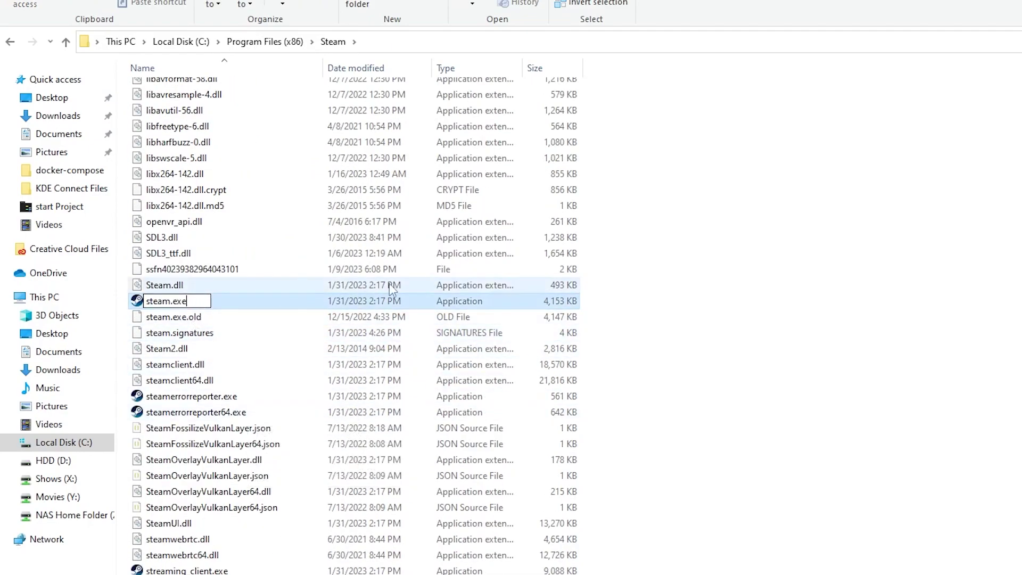
pyautogui.click(285, 43)
pyautogui.hotkey('ctrl', 'a')
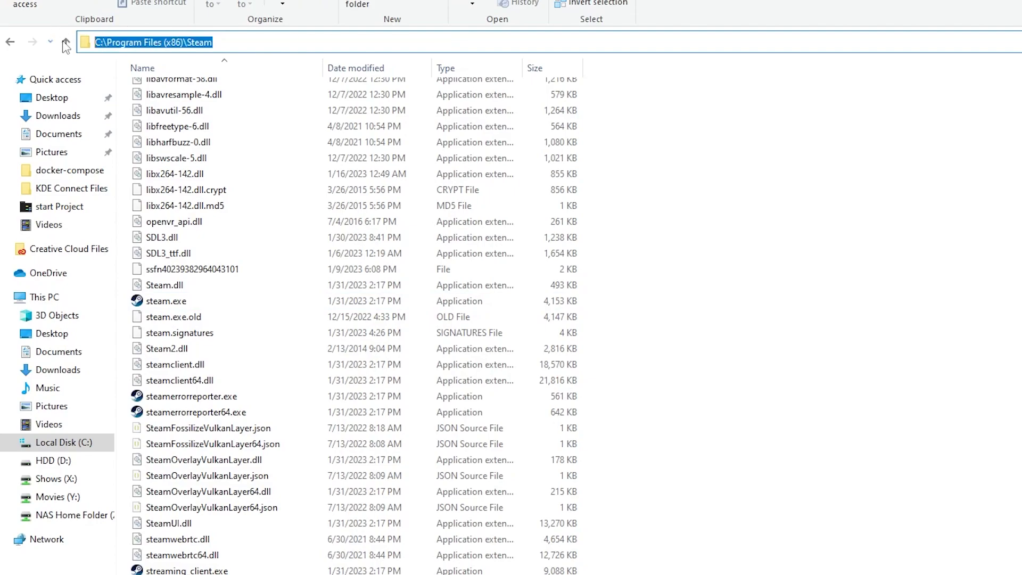
# Enter C:\Program Files (x86)\Steam\ as the Path entry and confirm the environment variables and system properties
pyautogui.hotkey('alt', 'Tab')
pyautogui.doubleClick(695, 299)
pyautogui.press('End')
pyautogui.press('BackSpace')
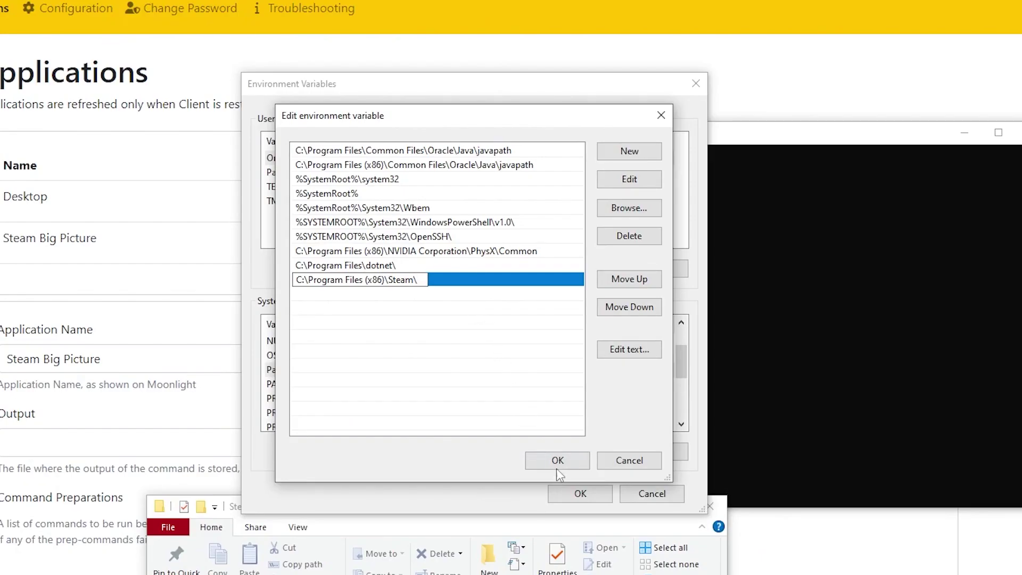
pyautogui.click(558, 460)
pyautogui.click(587, 494)
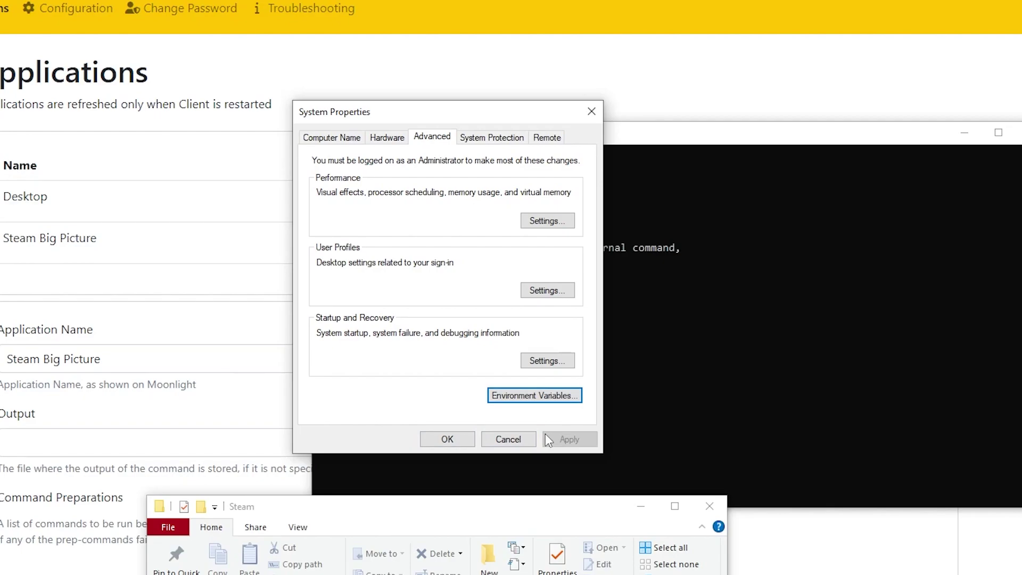
pyautogui.click(465, 439)
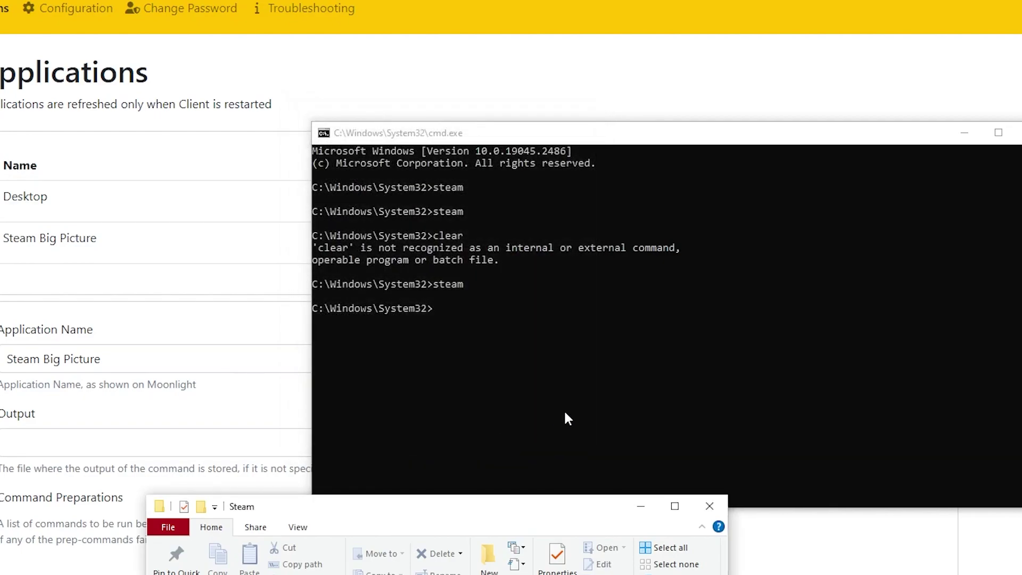
# Run the steam command in Command Prompt and move the Steam window clear of the console
pyautogui.click(555, 365)
pyautogui.write('steam')
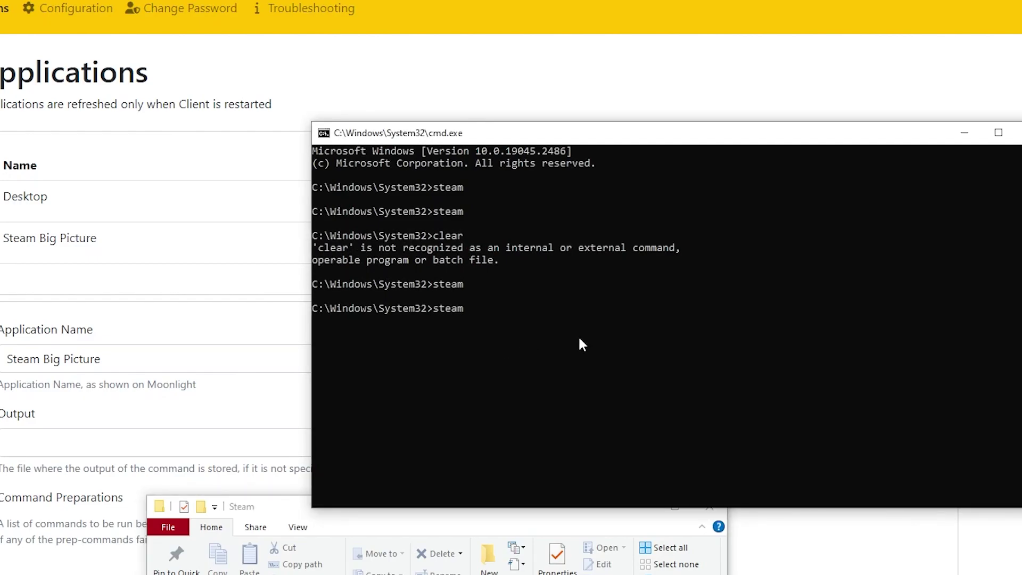
pyautogui.press('Return')
pyautogui.moveTo(471, 24); pyautogui.dragTo(775, 461)
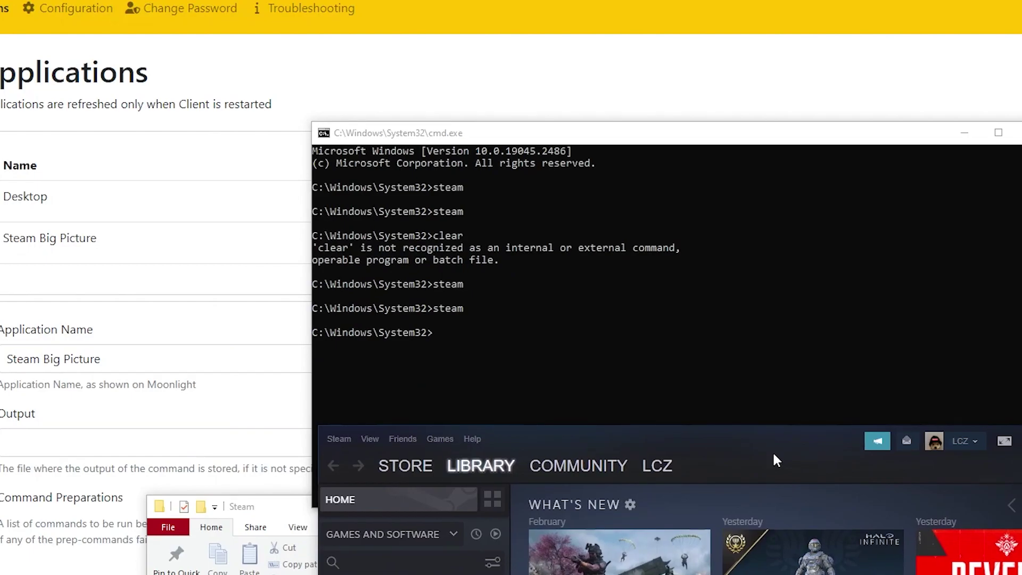
pyautogui.click(734, 362)
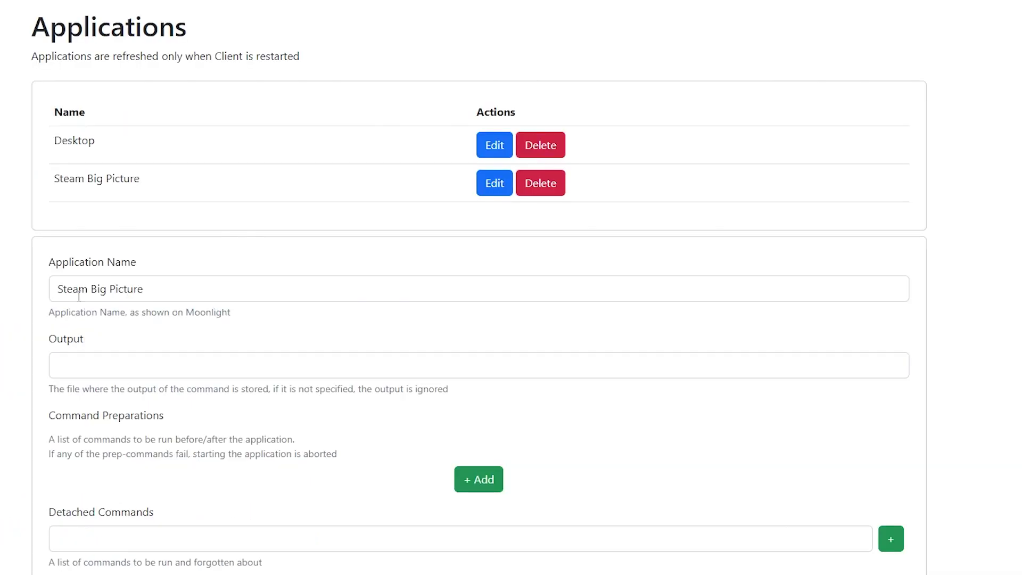
# Reload Sunshine's Steam Big Picture entry for editing and add an empty command preparation row
pyautogui.scroll(-5, 79, 296)
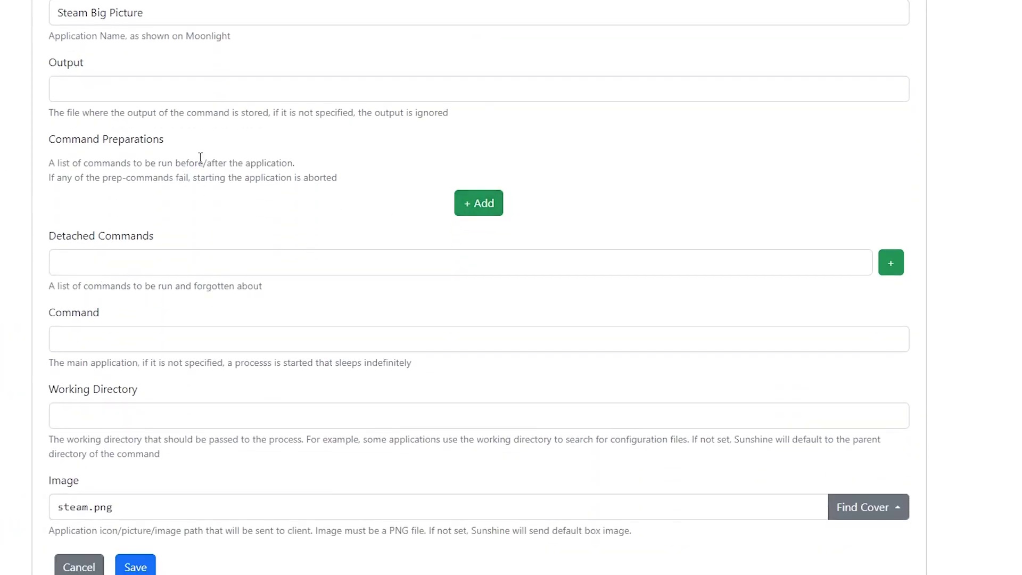
pyautogui.moveTo(179, 141); pyautogui.dragTo(64, 140)
pyautogui.scroll(5, 50, 157)
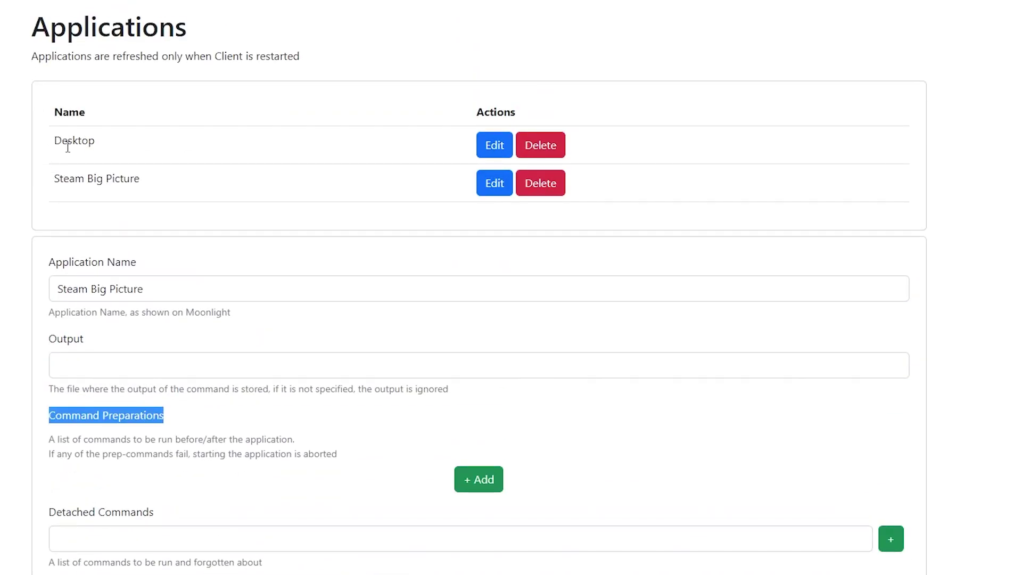
pyautogui.click(482, 190)
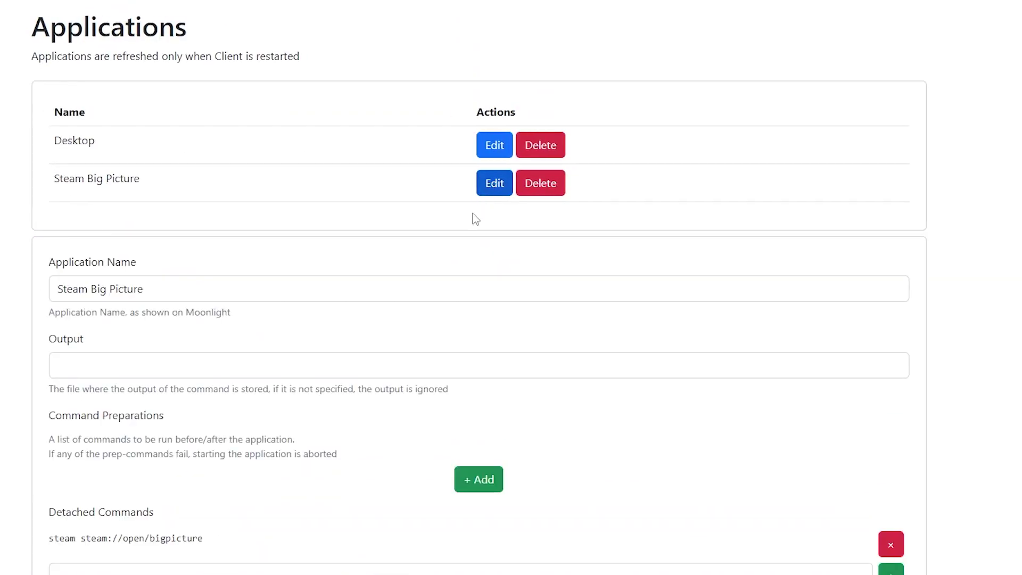
pyautogui.scroll(-6, 485, 208)
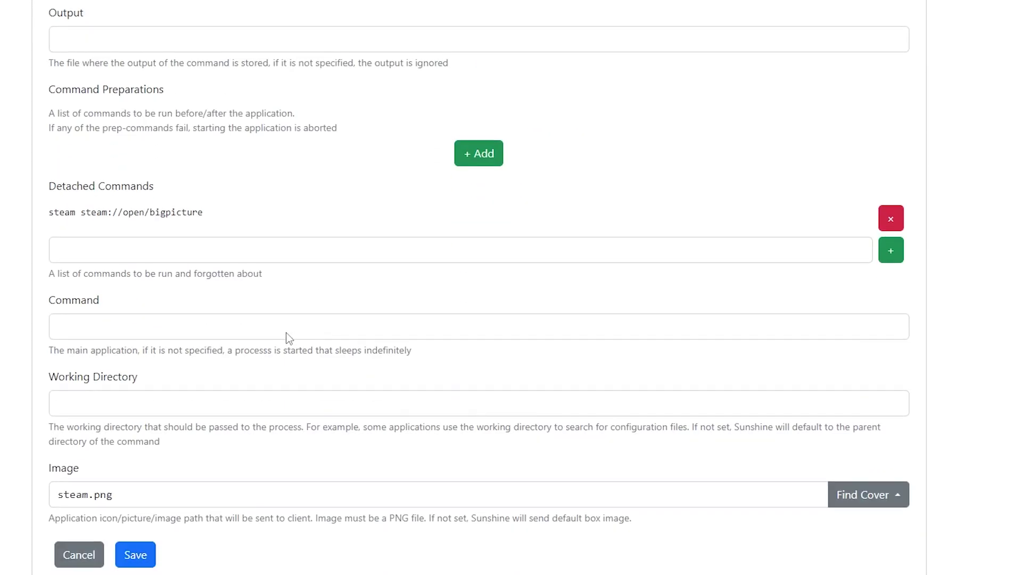
pyautogui.click(476, 159)
# Copy the detached command steam steam://open/bigpicture into the Do field of the command preparation
pyautogui.moveTo(207, 260); pyautogui.dragTo(52, 264)
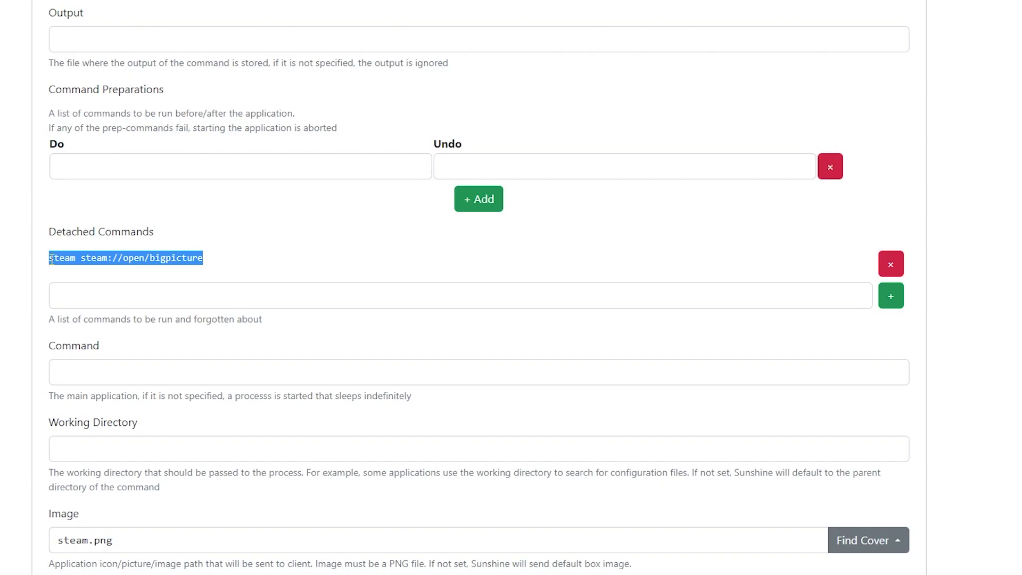
pyautogui.rightClick(123, 257)
pyautogui.click(140, 269)
pyautogui.click(151, 166)
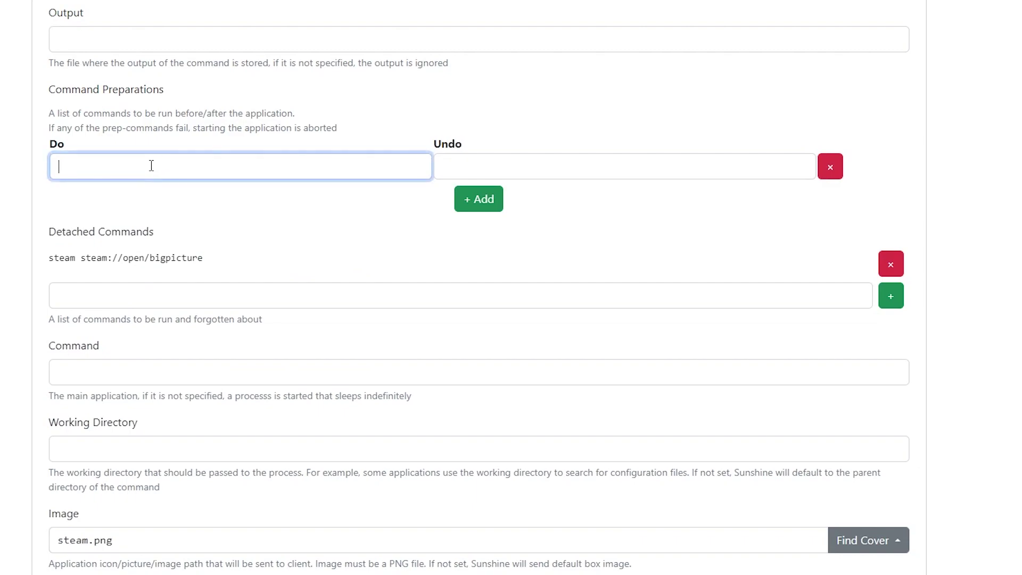
pyautogui.hotkey('ctrl', 'v')
pyautogui.moveTo(73, 150); pyautogui.dragTo(51, 143)
# Copy the Do command into the Undo field and change it to steam steam://close/bigpicture
pyautogui.click(155, 159)
pyautogui.moveTo(308, 174); pyautogui.dragTo(18, 153)
pyautogui.hotkey('ctrl', 'c')
pyautogui.click(500, 166)
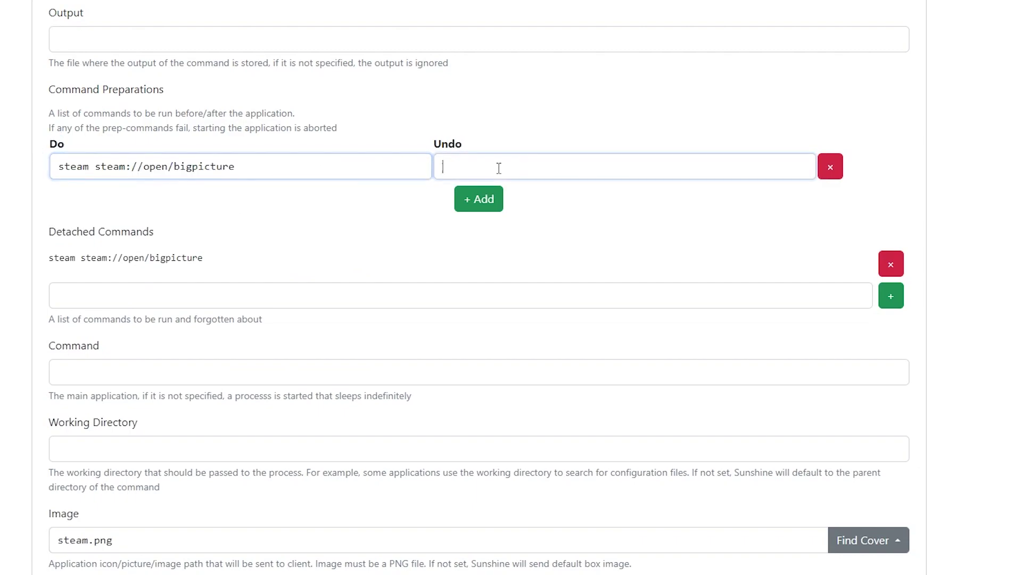
pyautogui.hotkey('ctrl', 'v')
pyautogui.doubleClick(552, 170)
pyautogui.write('close')
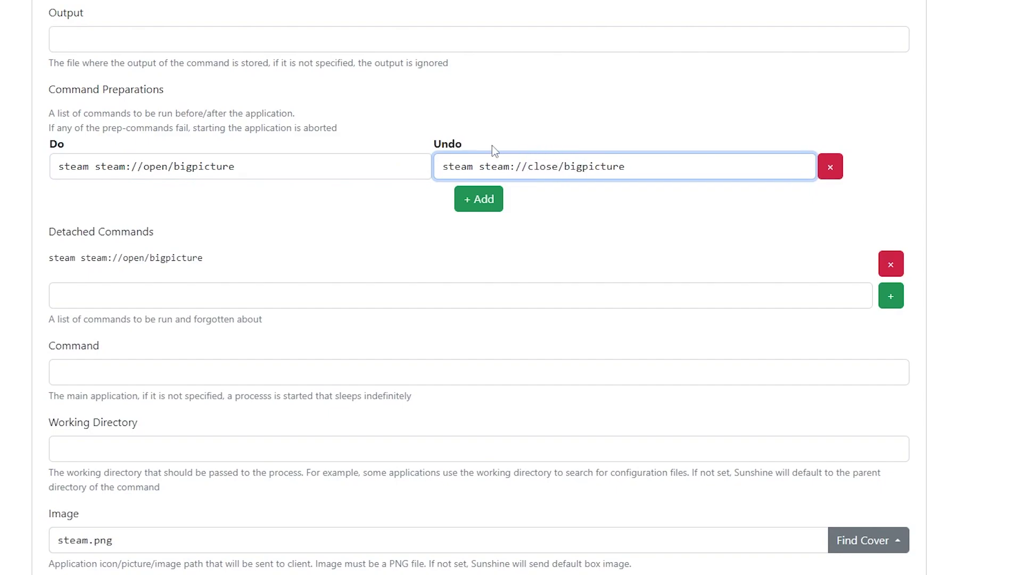
pyautogui.moveTo(492, 145); pyautogui.dragTo(436, 144)
pyautogui.click(436, 144)
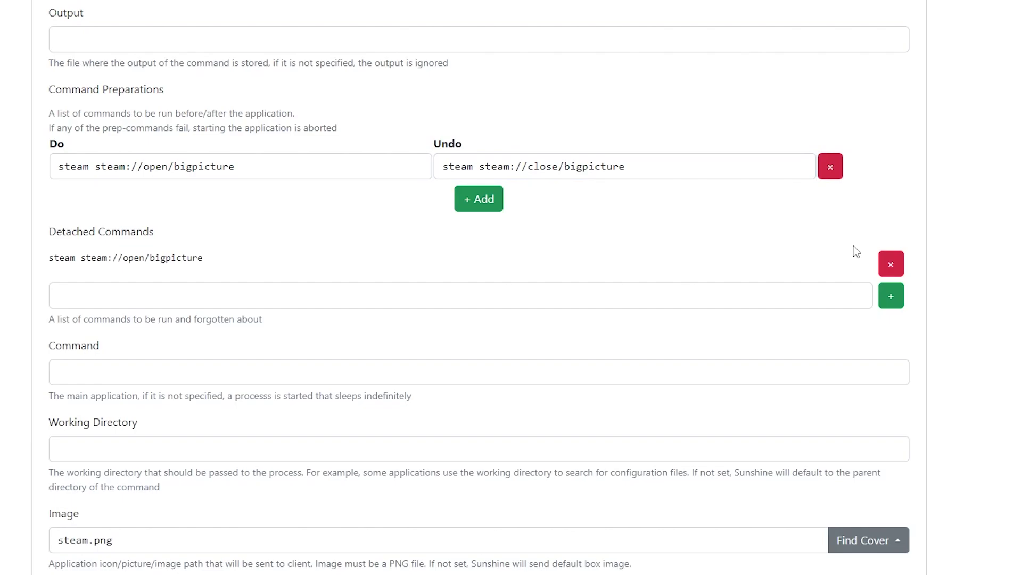
# Remove the steam steam://open/bigpicture detached command and save the Steam Big Picture application
pyautogui.click(891, 264)
pyautogui.scroll(-1, 479, 326)
pyautogui.moveTo(235, 158); pyautogui.dragTo(149, 158)
pyautogui.press('Tab')
pyautogui.click(662, 158)
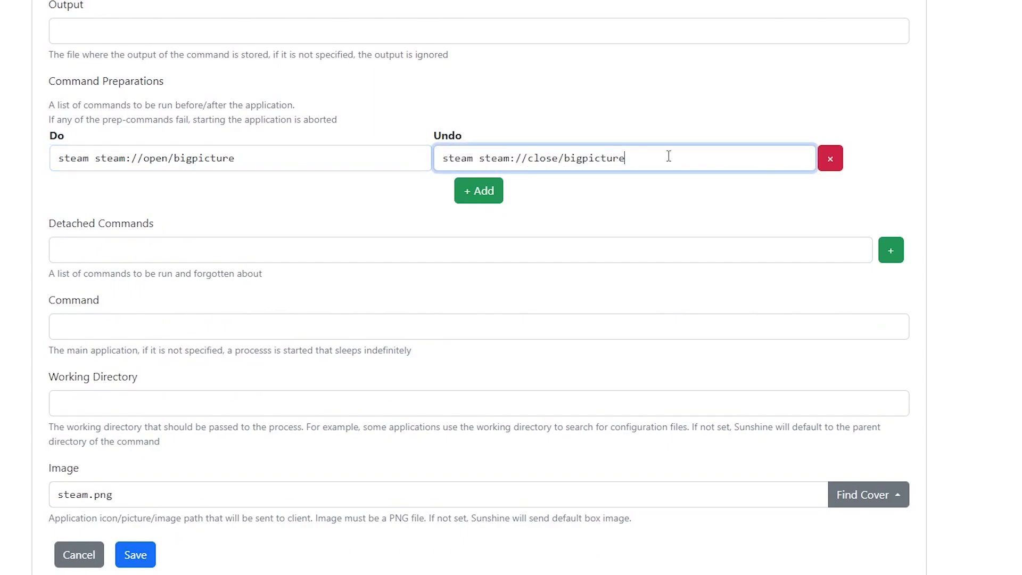
pyautogui.click(136, 554)
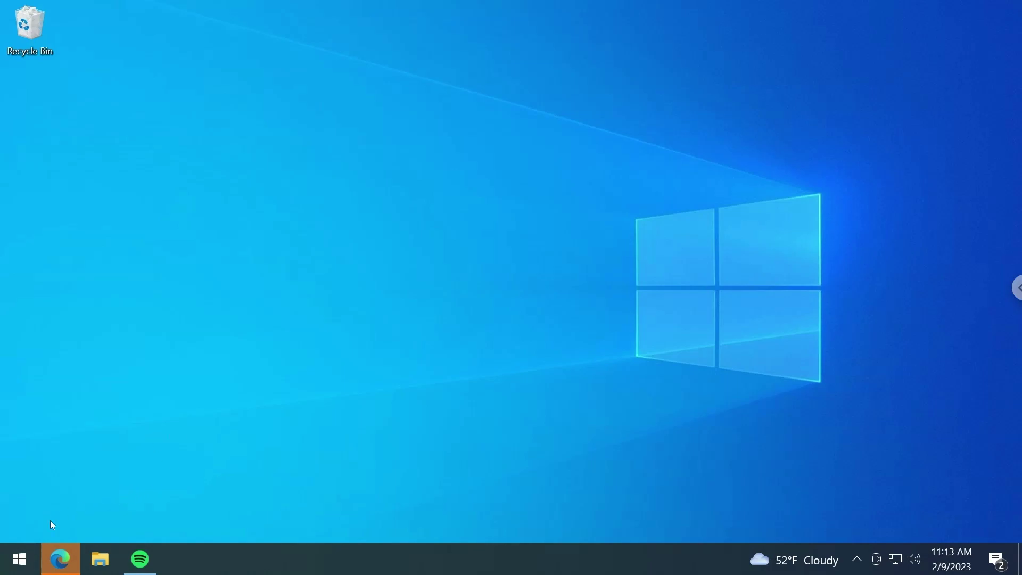
# Open Device Manager, examine the device listed under Xbox 360 Peripherals and close the window
pyautogui.click(19, 559)
pyautogui.write('device')
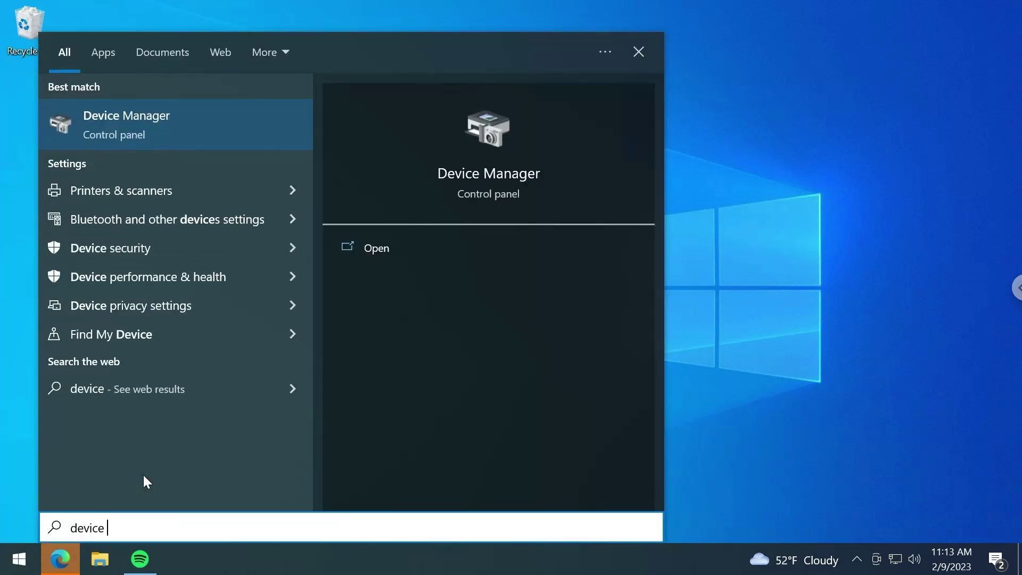
pyautogui.press('Return')
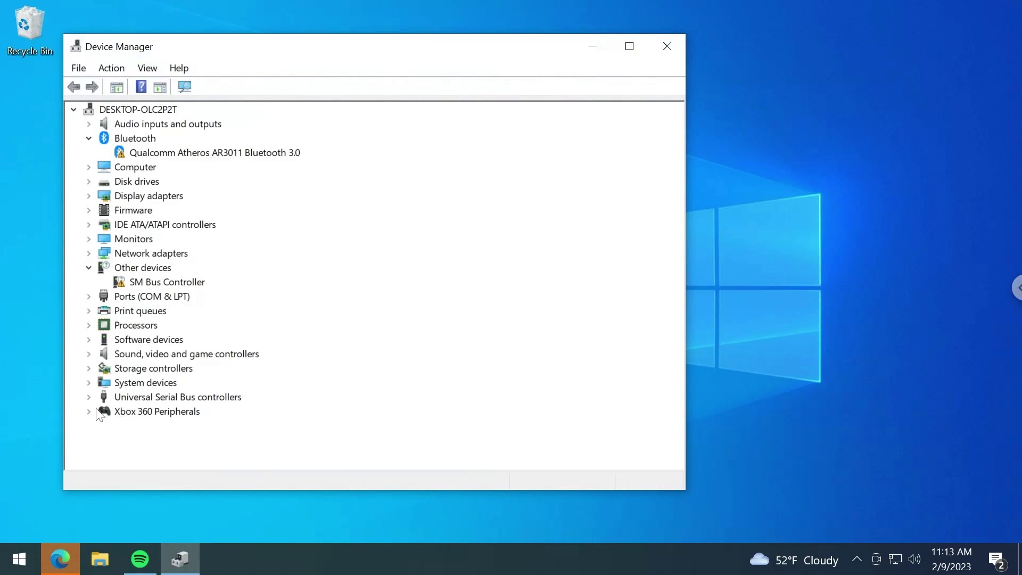
pyautogui.click(88, 411)
pyautogui.click(144, 429)
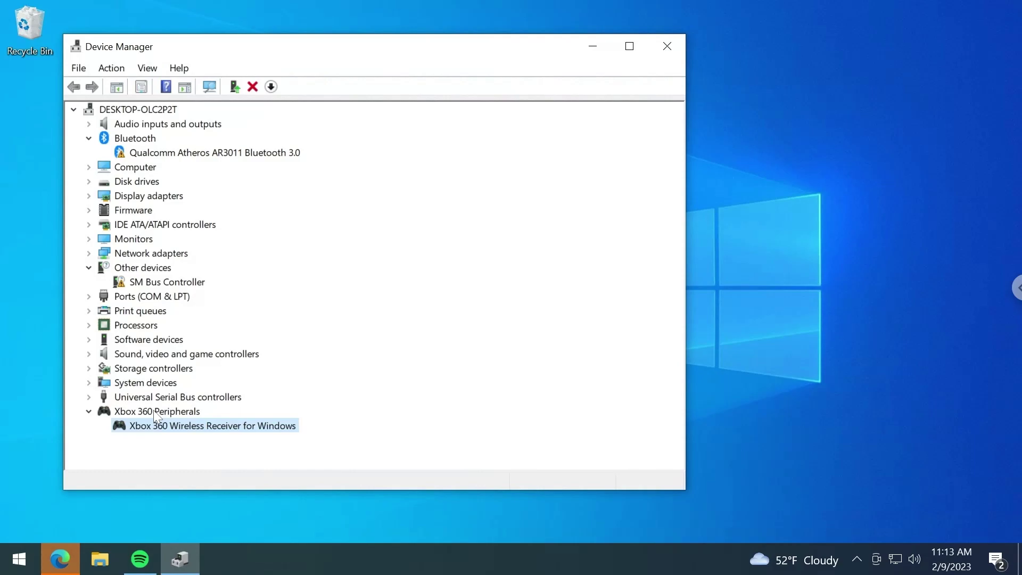
pyautogui.click(654, 52)
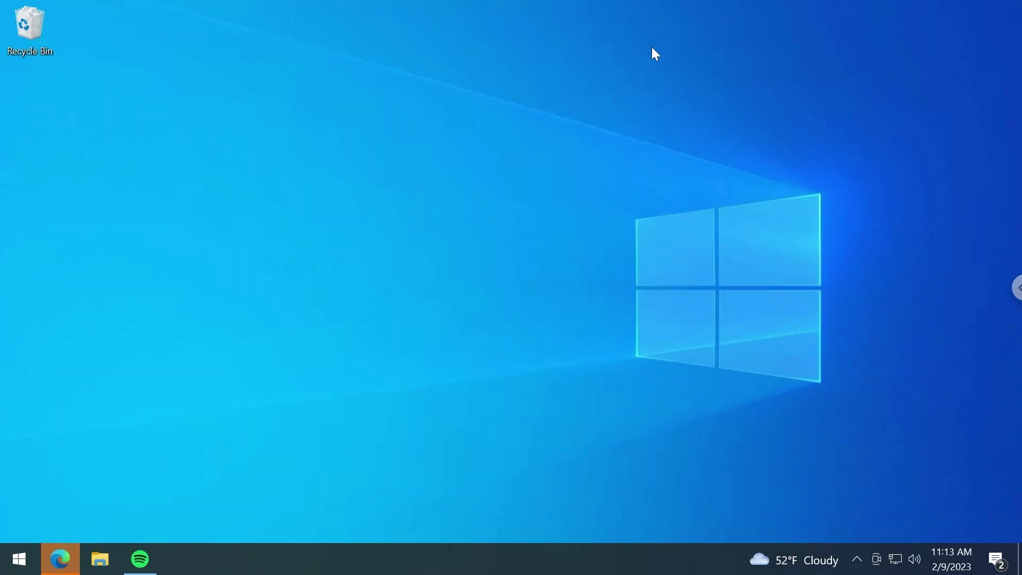
# Switch to Microsoft Edge, dismiss the personalization prompt and maximize the browser window
pyautogui.click(60, 559)
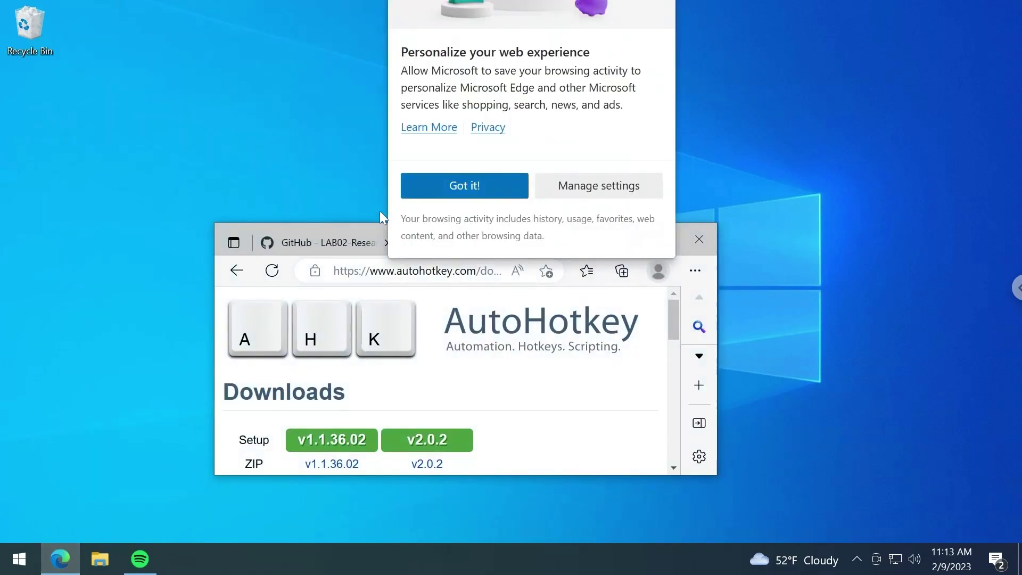
pyautogui.click(464, 185)
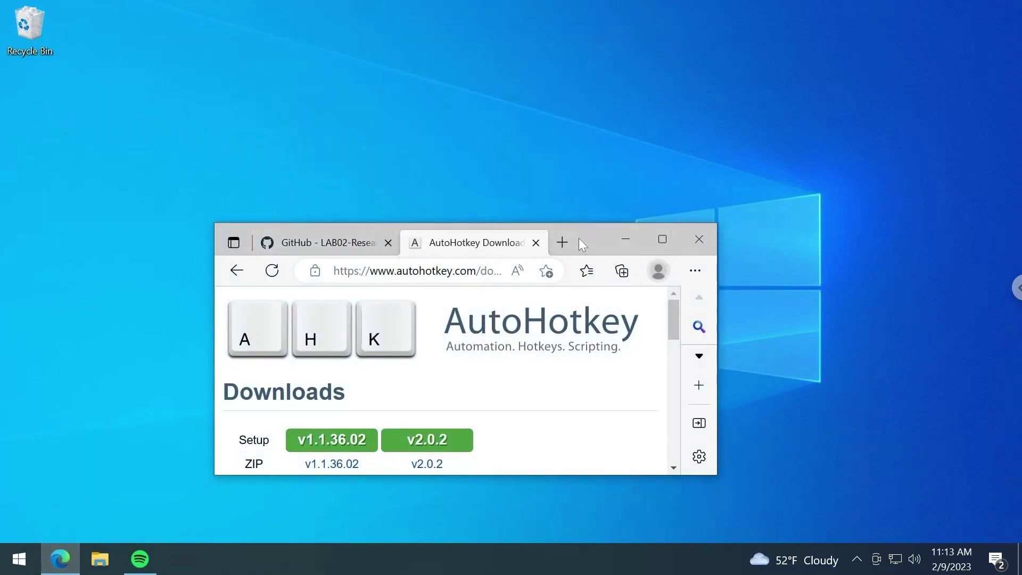
pyautogui.doubleClick(583, 236)
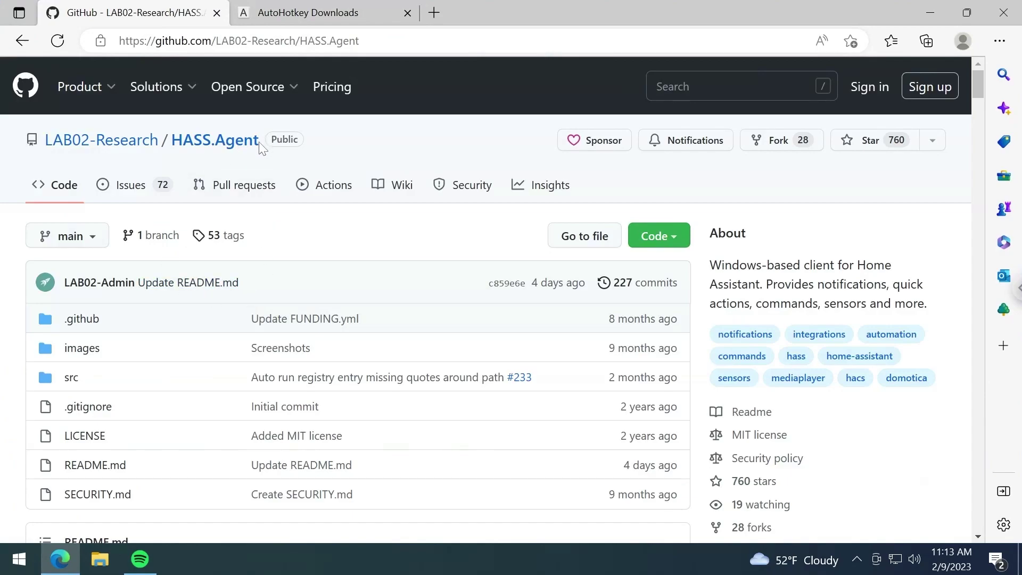
# Examine the HASS.Agent GitHub repository page, including its description, file list, README and releases
pyautogui.moveTo(260, 143); pyautogui.dragTo(171, 142)
pyautogui.click(296, 169)
pyautogui.scroll(-5, 401, 303)
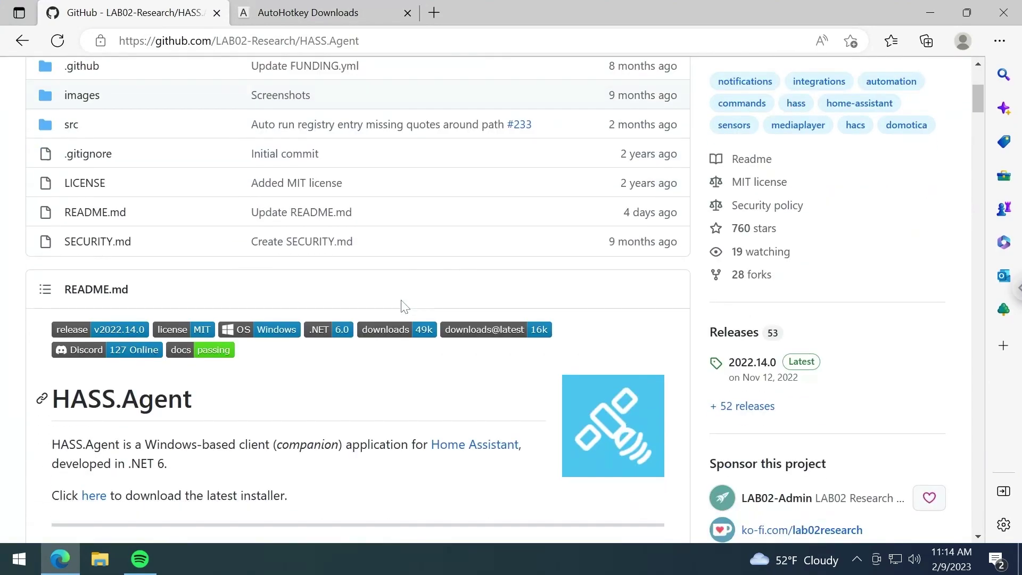
pyautogui.scroll(4, 401, 303)
pyautogui.scroll(-1, 401, 304)
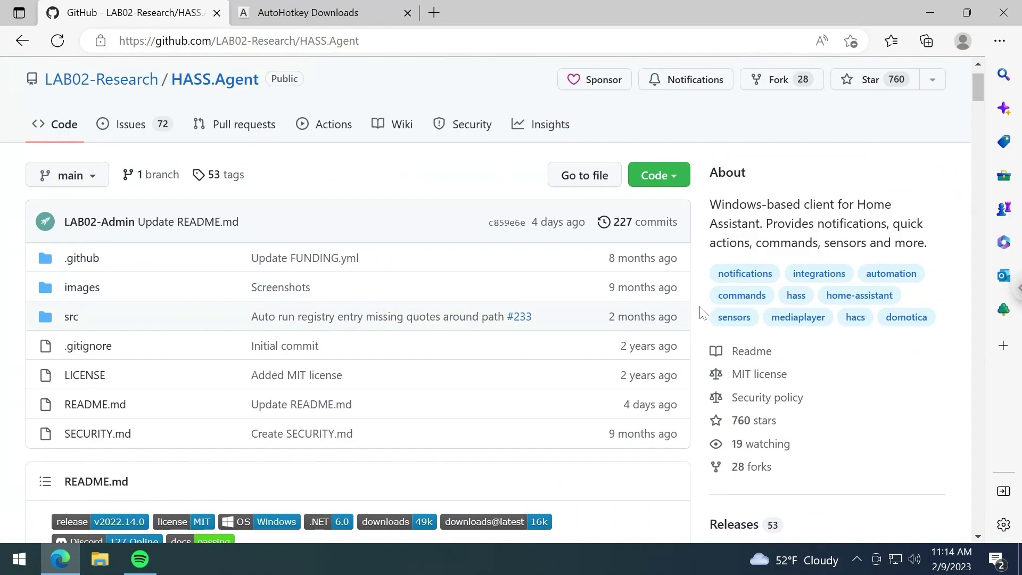
pyautogui.scroll(-7, 701, 312)
pyautogui.scroll(5, 701, 311)
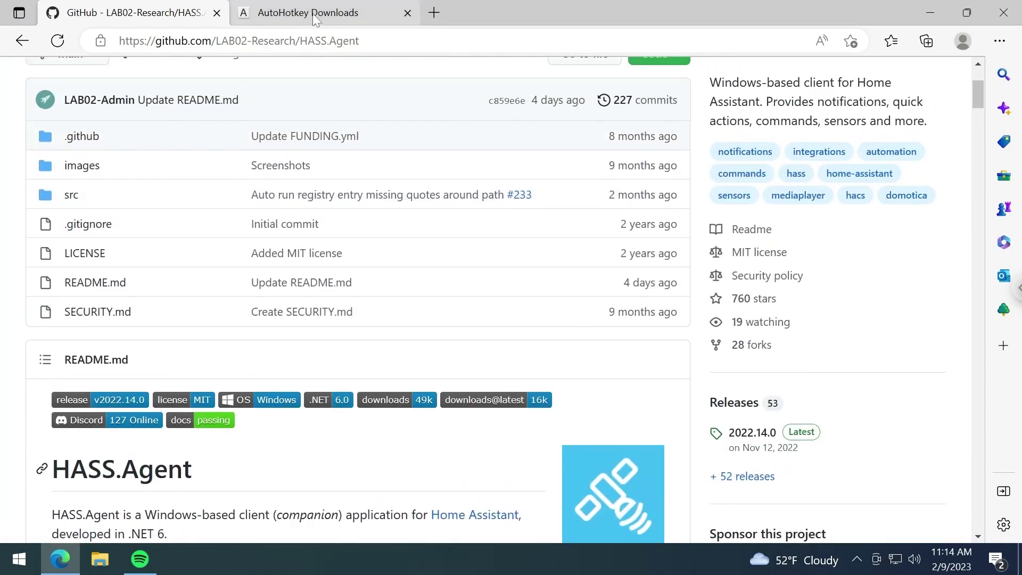
# Glance at the AutoHotkey downloads page, then download HASS.Agent.Installer.exe from the repository's 2022.14.0 release
pyautogui.click(316, 15)
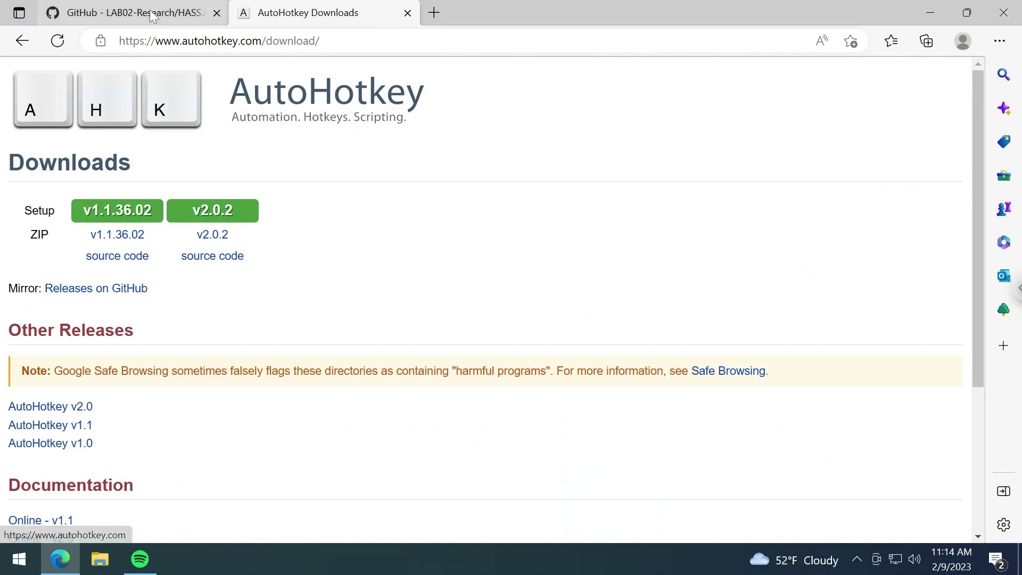
pyautogui.click(133, 13)
pyautogui.scroll(-1, 760, 362)
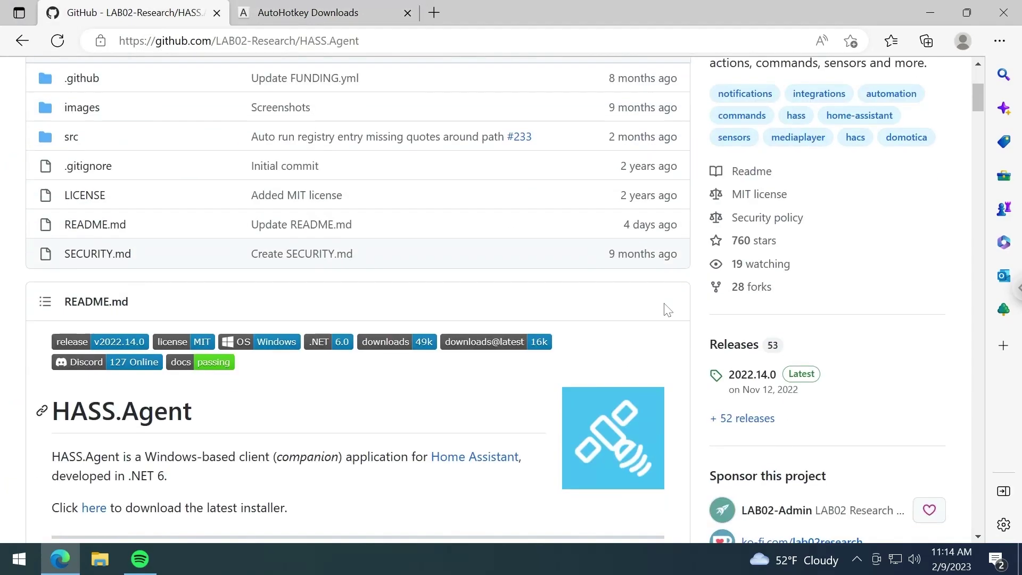
pyautogui.click(755, 375)
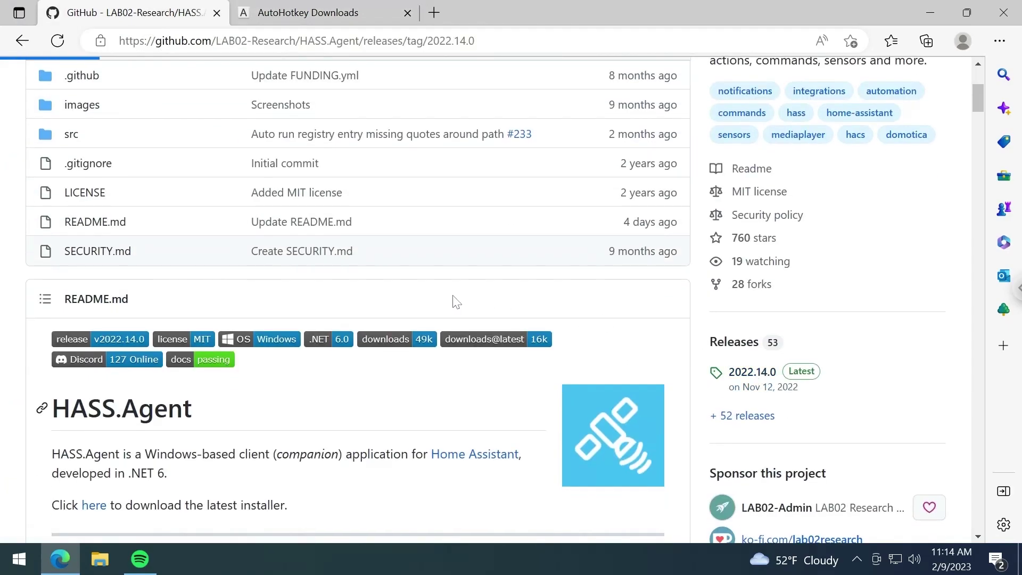
pyautogui.scroll(-4, 266, 298)
pyautogui.scroll(-15, 247, 298)
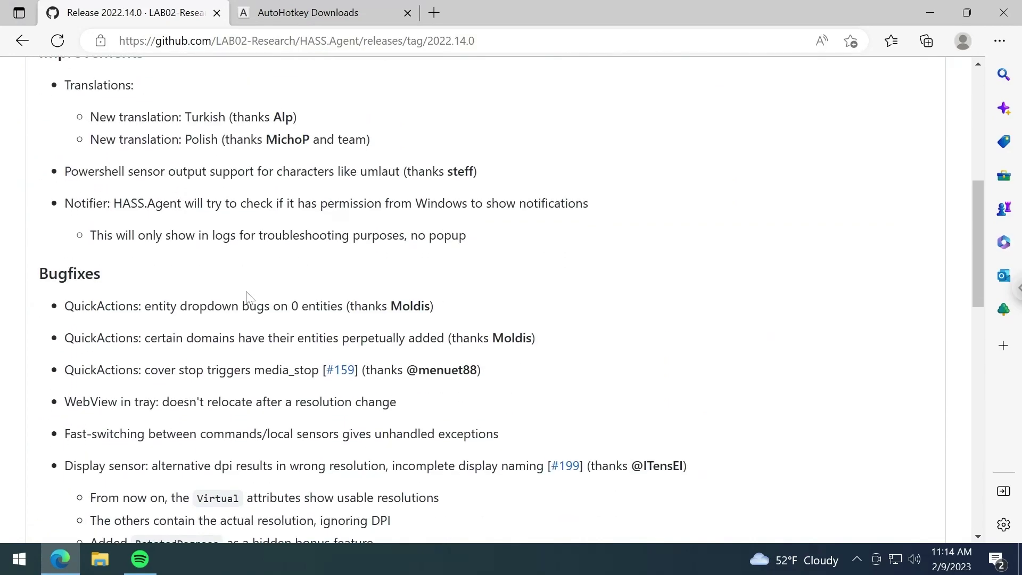
pyautogui.click(148, 313)
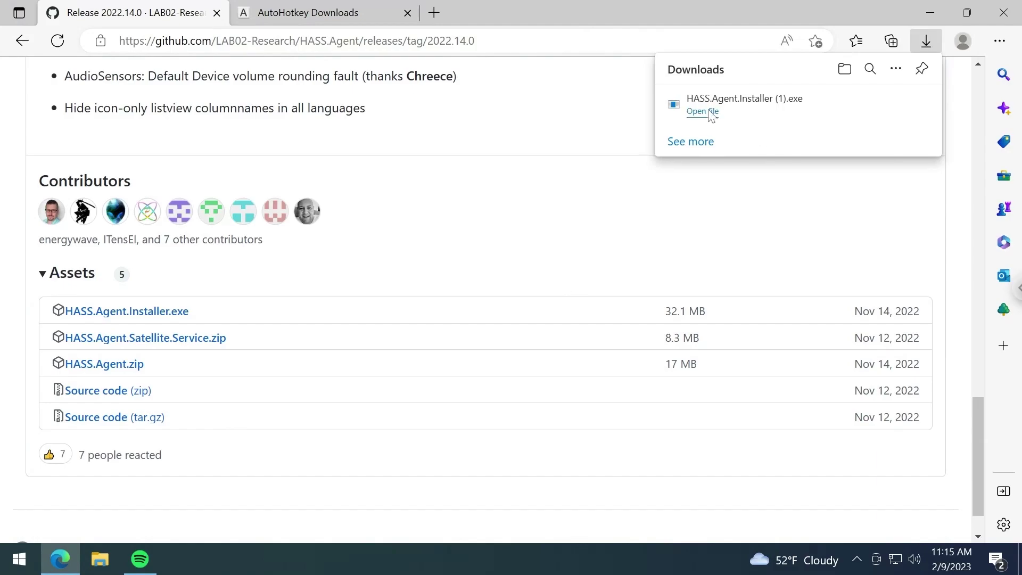
# Run the downloaded HASS.Agent installer in English (United States), agree to the license terms and install to the default folder
pyautogui.click(702, 111)
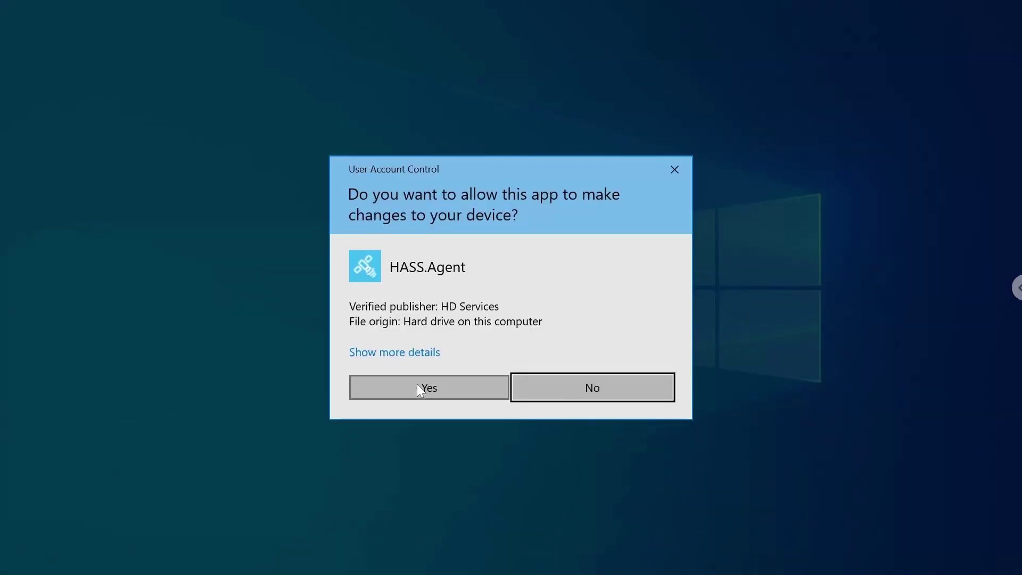
pyautogui.click(417, 384)
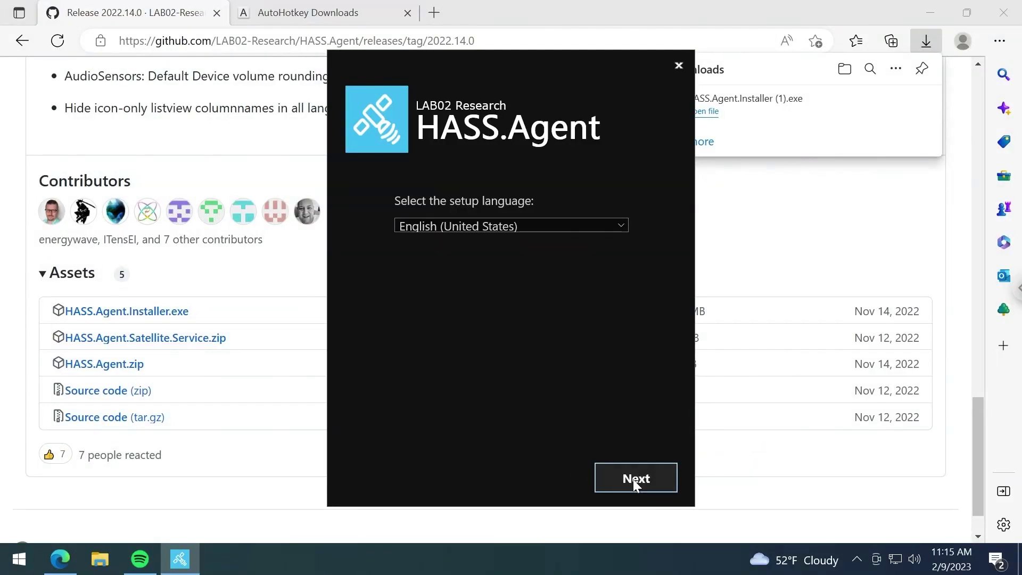
pyautogui.click(634, 479)
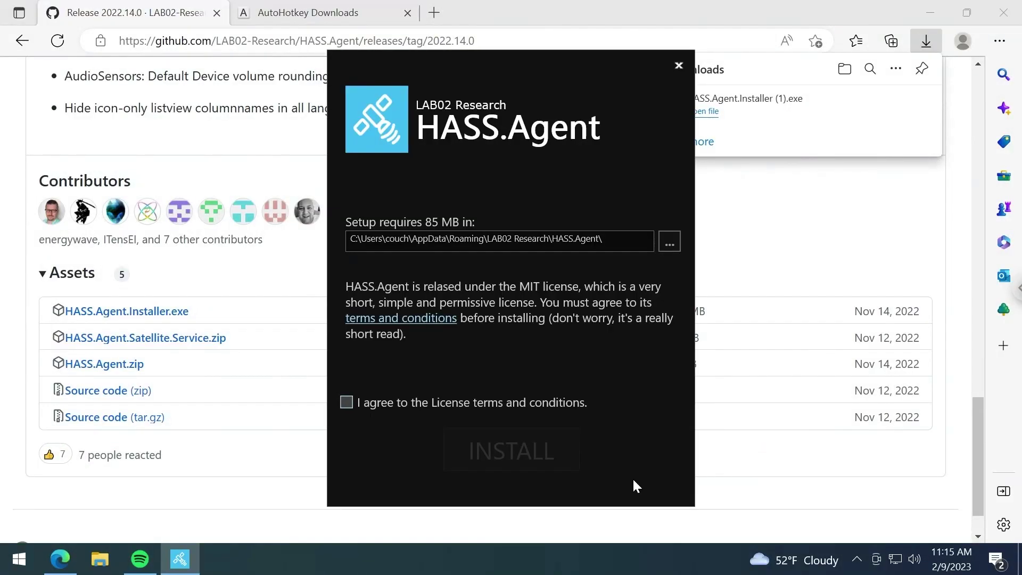
pyautogui.click(346, 402)
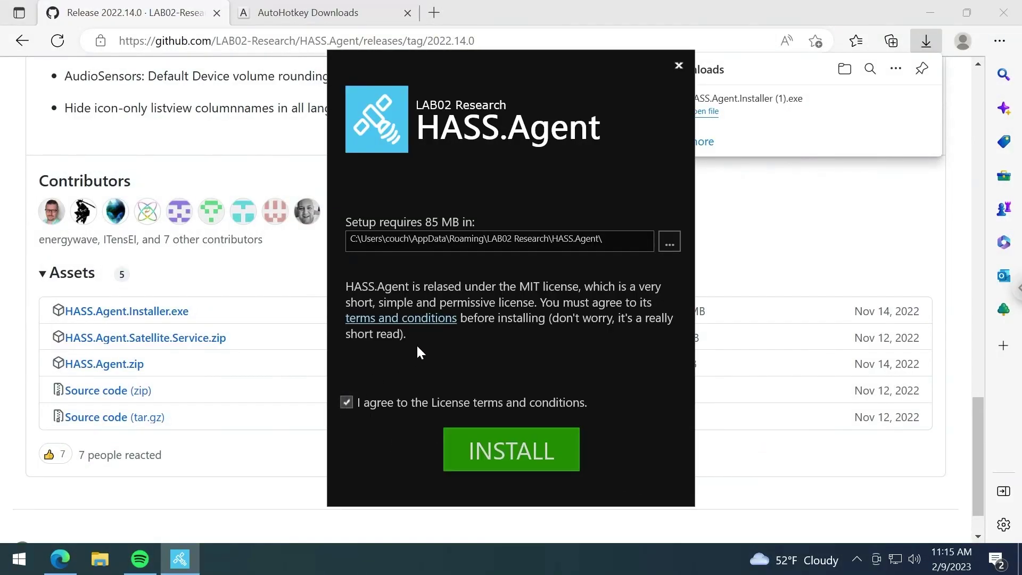
pyautogui.click(516, 445)
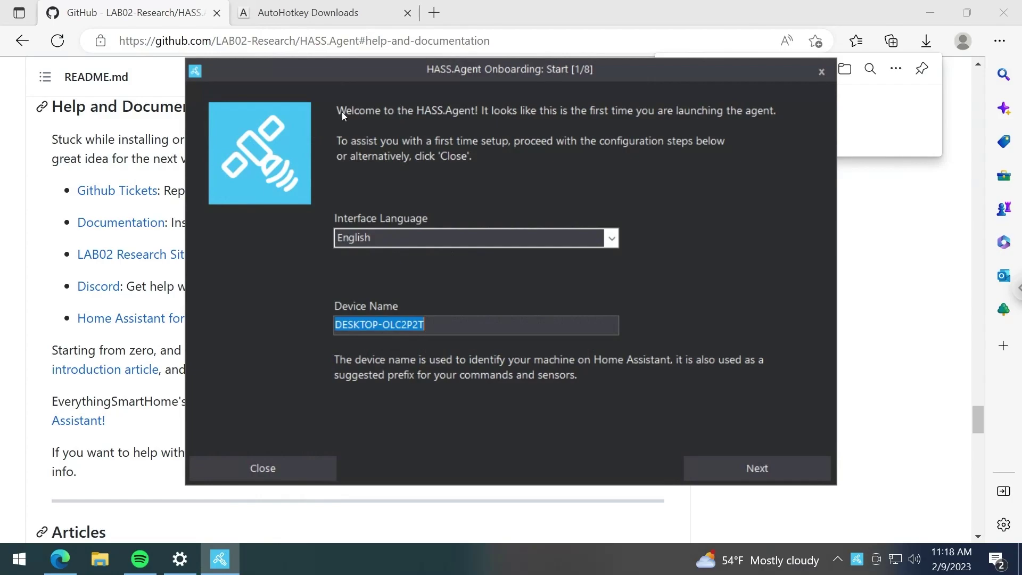
# Set the HASS.Agent device name to couchpc and keep the start-on-login setting
pyautogui.click(449, 324)
pyautogui.moveTo(449, 324); pyautogui.dragTo(349, 320)
pyautogui.press('BackSpace')
pyautogui.write('couchpc')
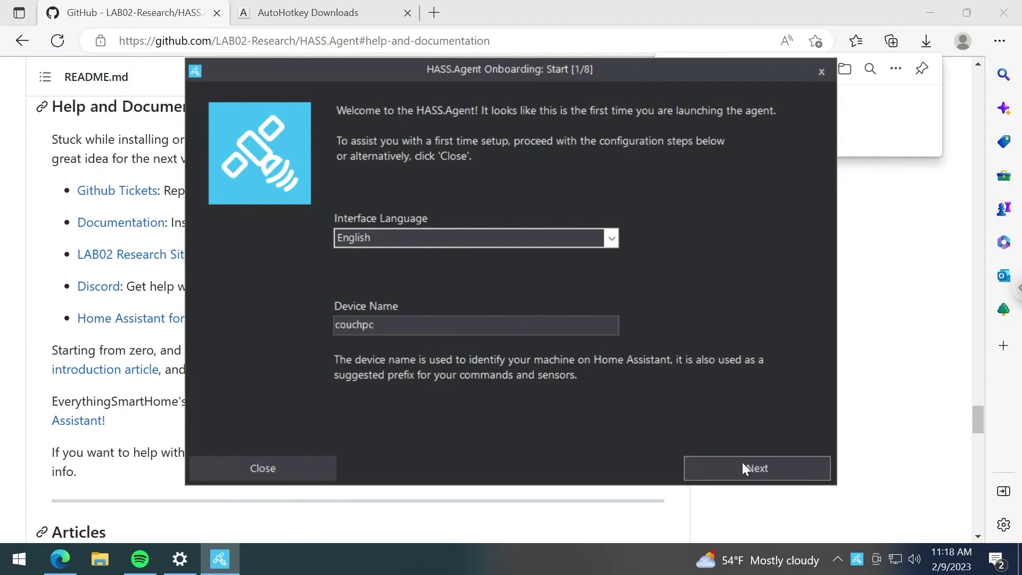
pyautogui.click(743, 468)
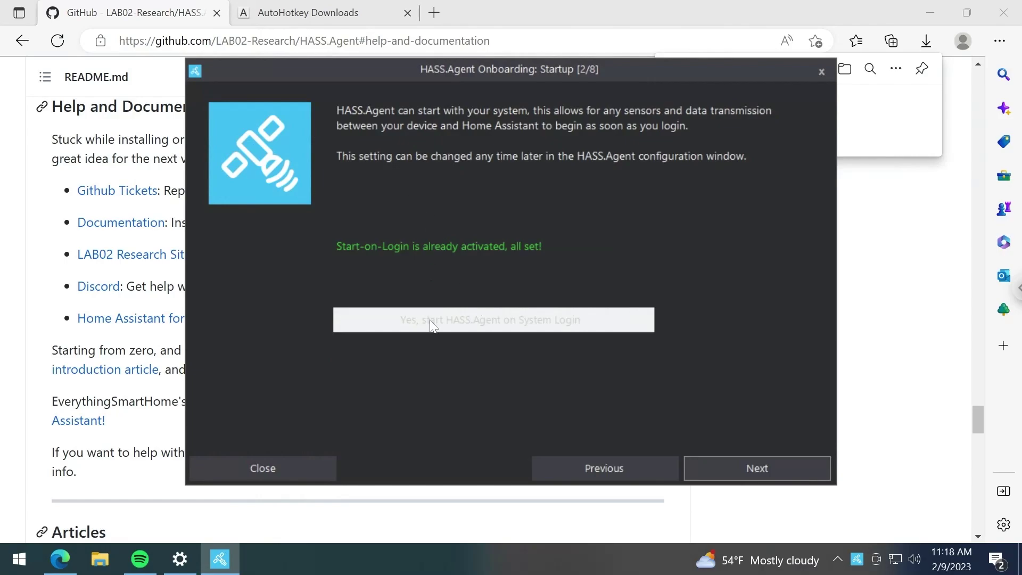
pyautogui.click(752, 468)
pyautogui.moveTo(524, 261); pyautogui.dragTo(313, 262)
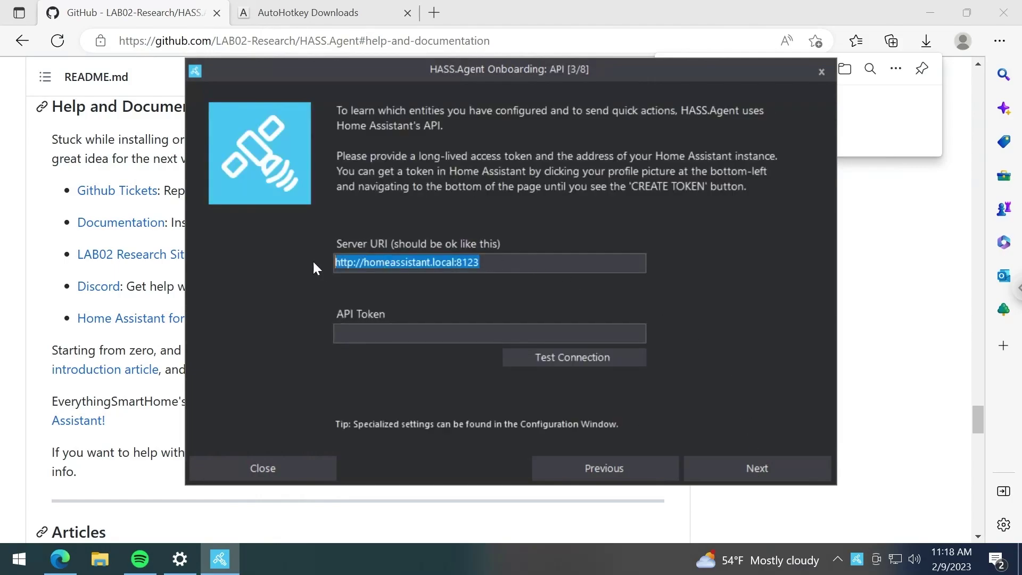
pyautogui.click(405, 262)
pyautogui.click(363, 262)
pyautogui.click(477, 267)
pyautogui.doubleClick(395, 262)
pyautogui.doubleClick(366, 263)
pyautogui.click(447, 263)
pyautogui.doubleClick(385, 263)
pyautogui.click(385, 263)
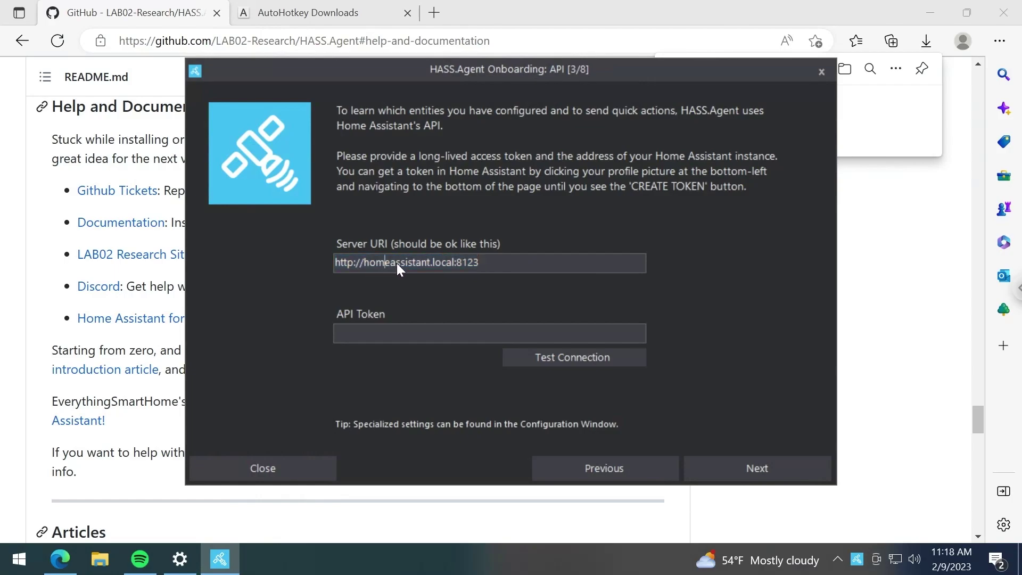
pyautogui.moveTo(364, 263); pyautogui.dragTo(455, 264)
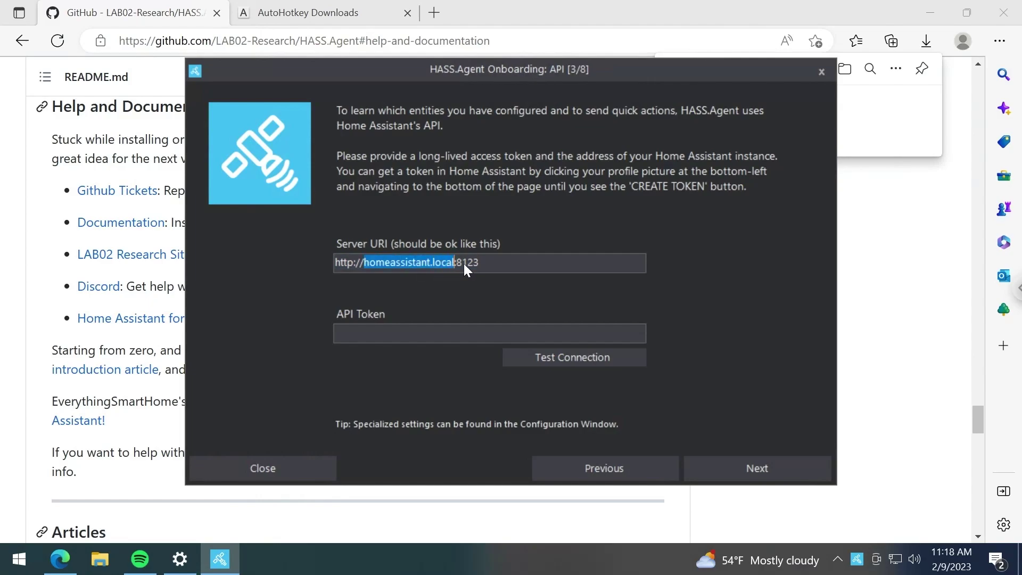
pyautogui.write('10.0.0.3')
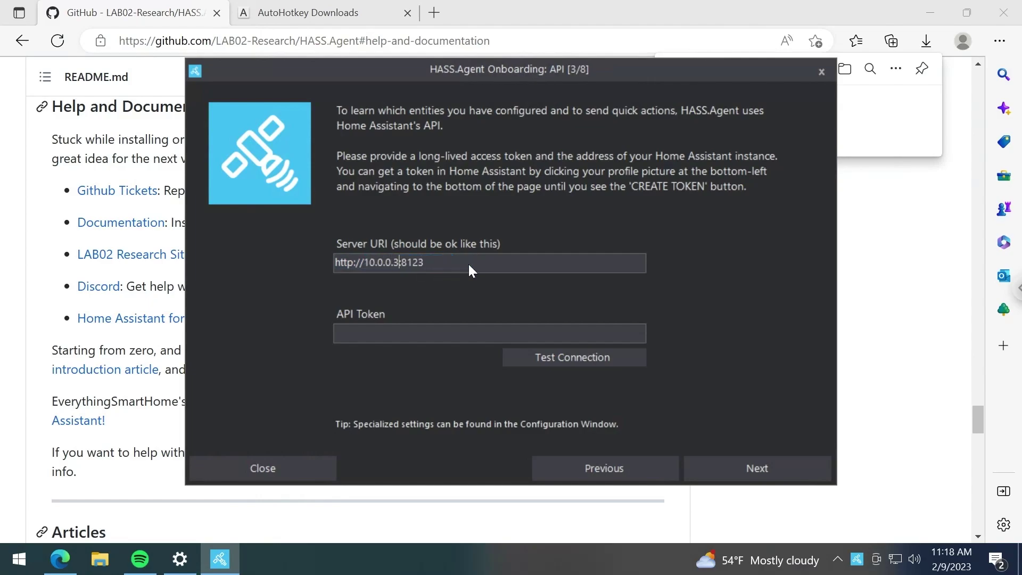
# Enter the Home Assistant API token, test the connection and continue to the MQTT settings
pyautogui.click(420, 336)
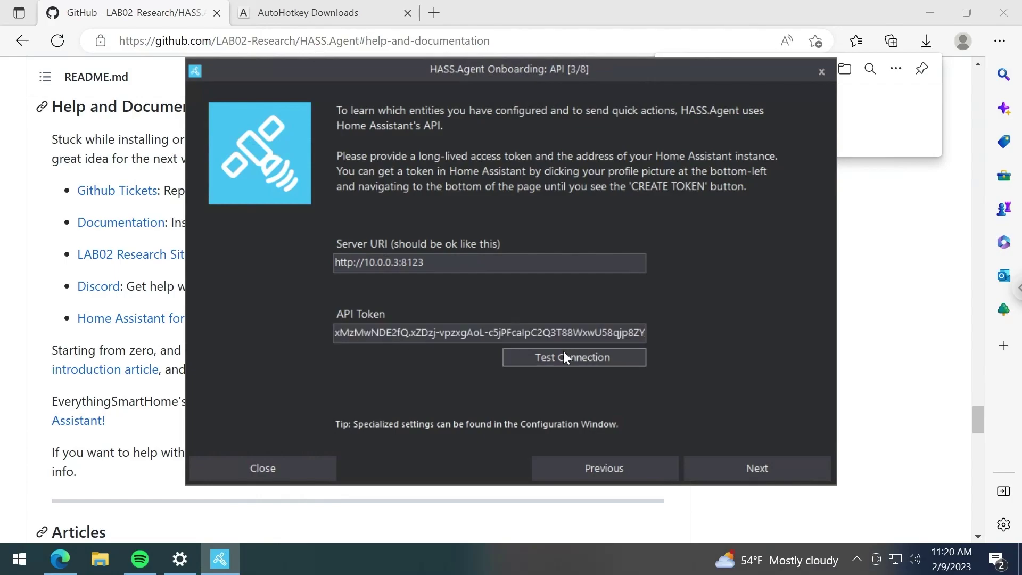
pyautogui.click(563, 356)
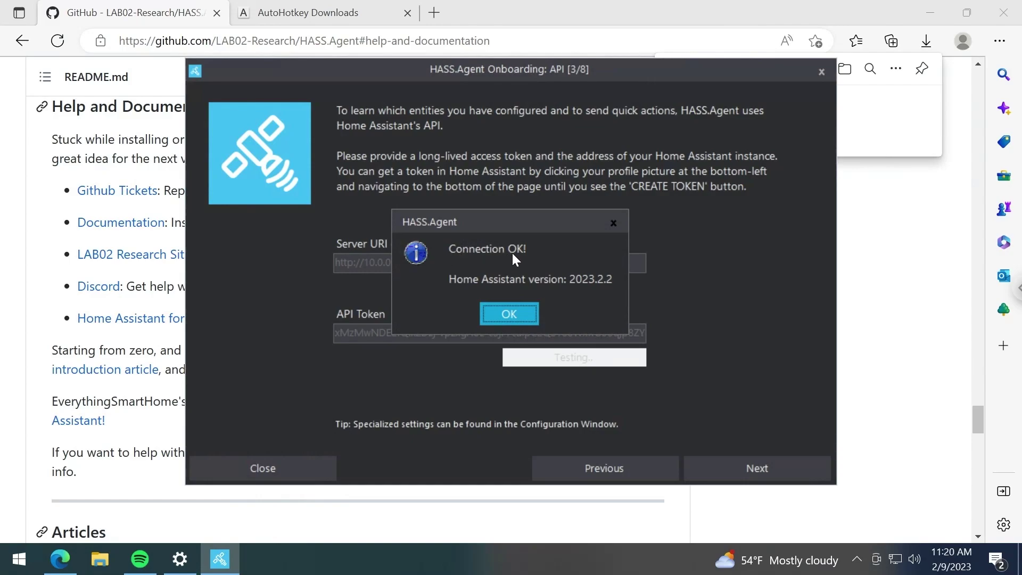
pyautogui.click(512, 314)
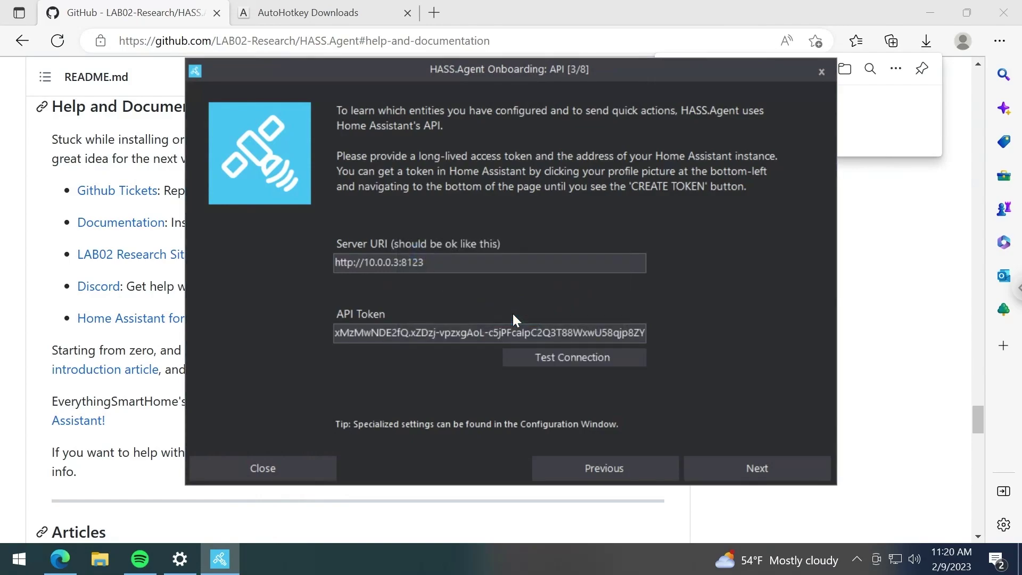
pyautogui.click(765, 471)
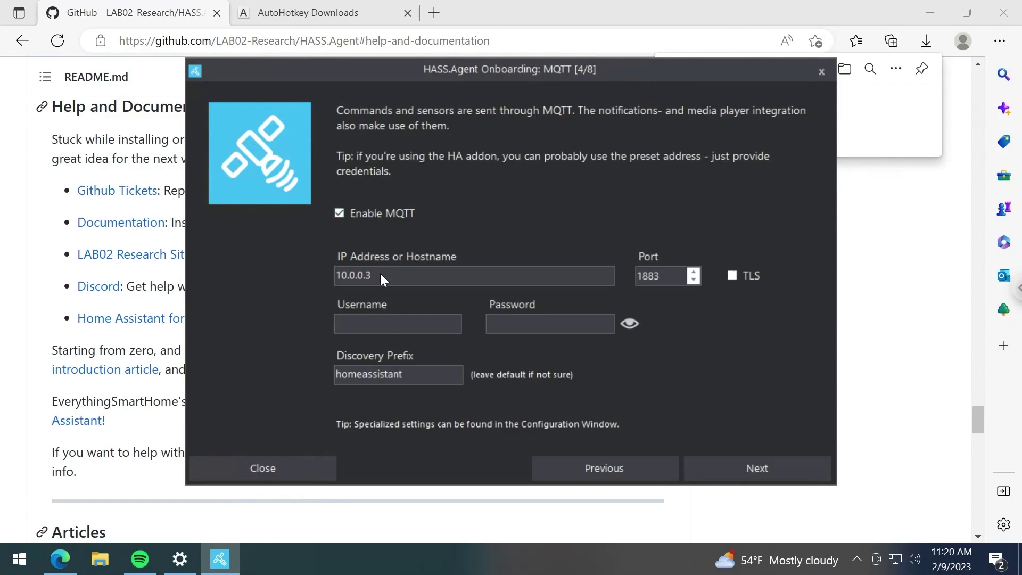
# Keep MQTT enabled with address 10.0.0.3 and port 1883, leaving the credentials empty, and continue
pyautogui.click(336, 279)
pyautogui.doubleClick(639, 274)
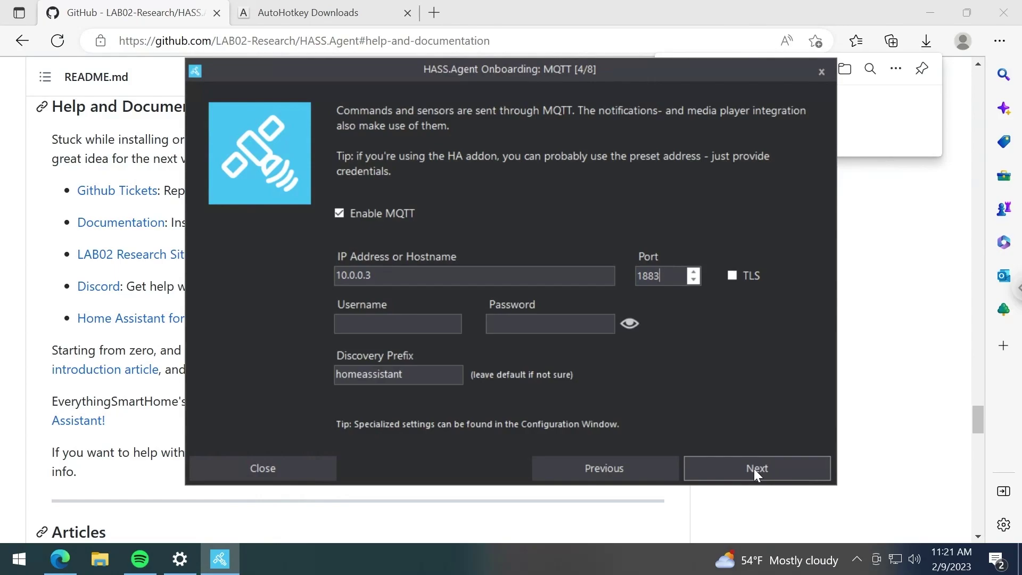
pyautogui.click(726, 465)
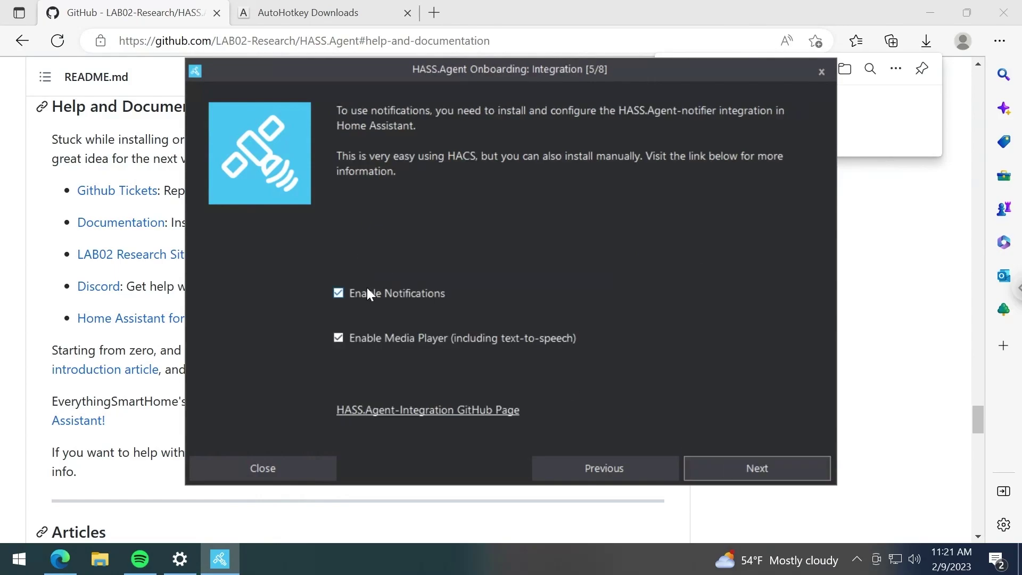
# Accept the default integration, hotkey and update settings and finish the HASS.Agent onboarding
pyautogui.click(742, 471)
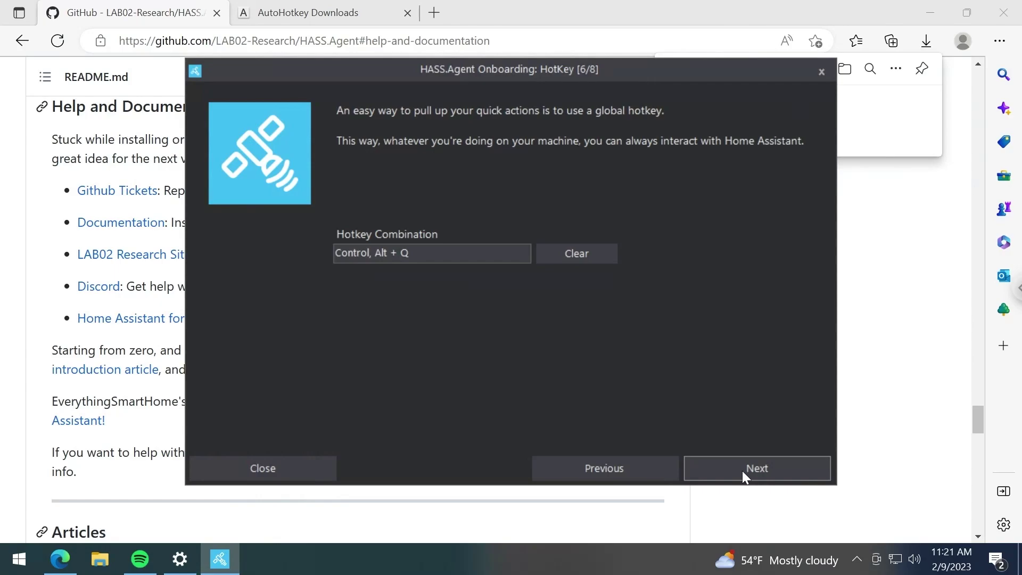
pyautogui.click(742, 470)
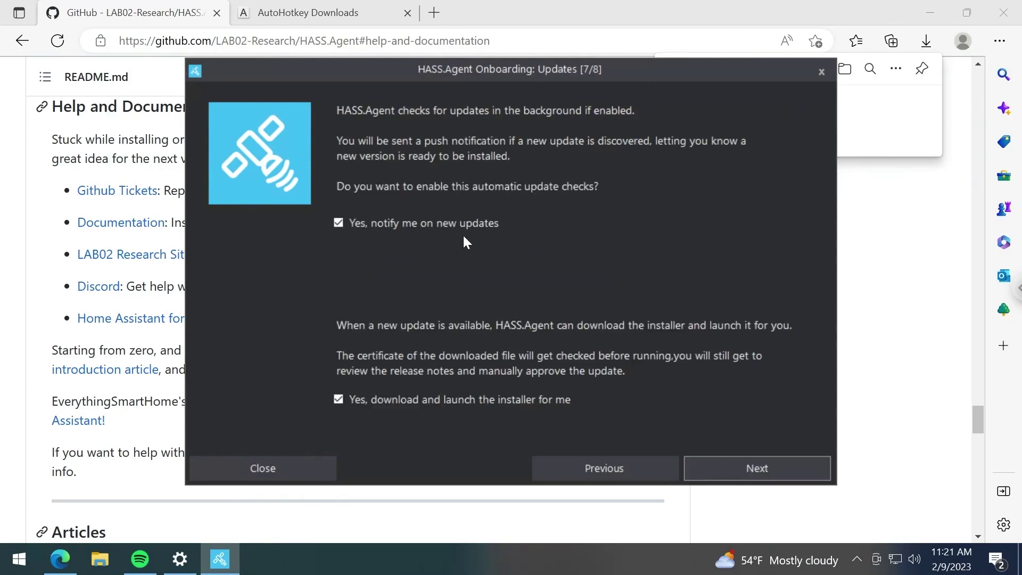
pyautogui.click(770, 478)
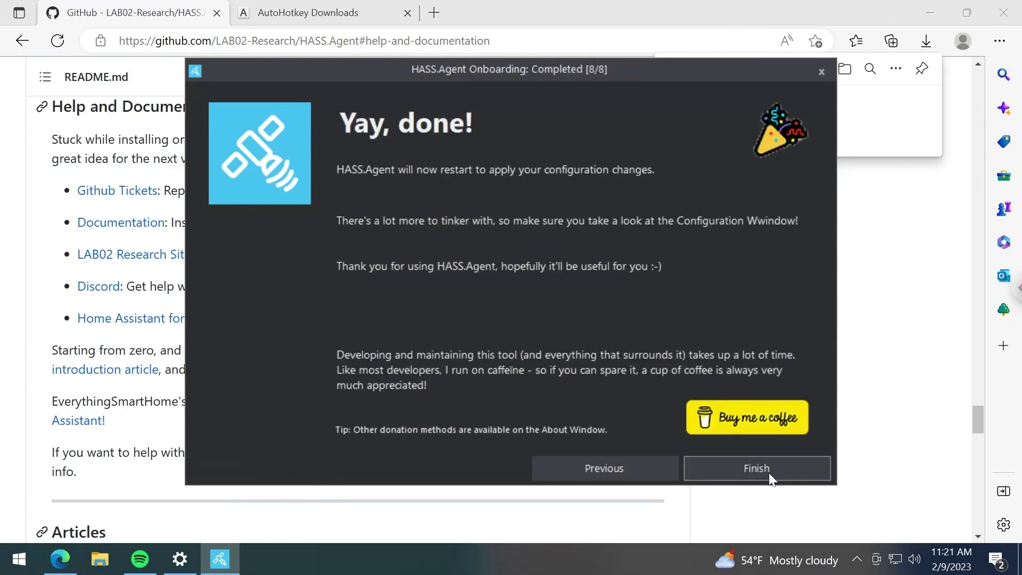
pyautogui.click(744, 466)
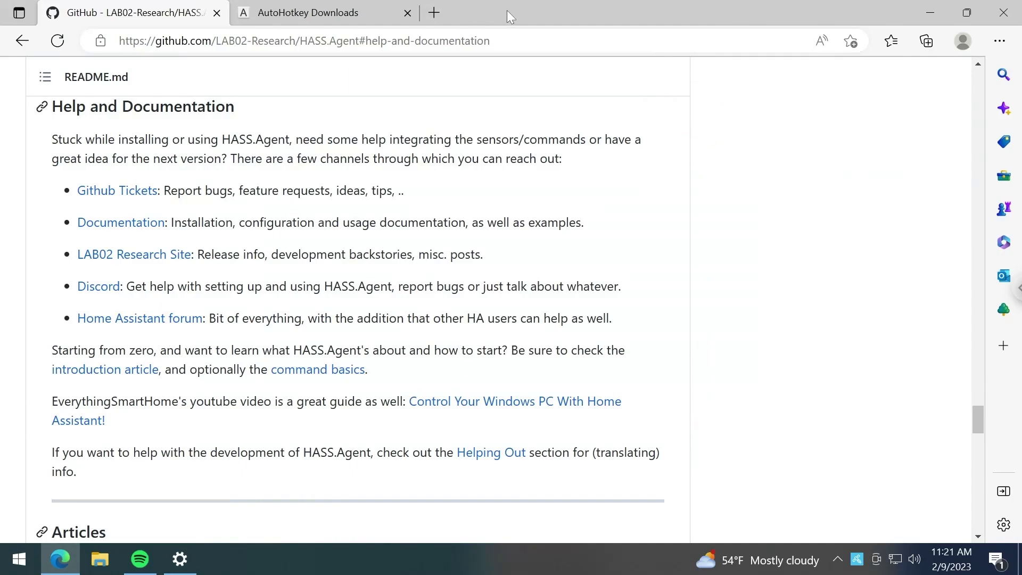
# Download the AutoHotkey v2.0.2 setup from the AutoHotkey downloads page and launch it
pyautogui.click(336, 14)
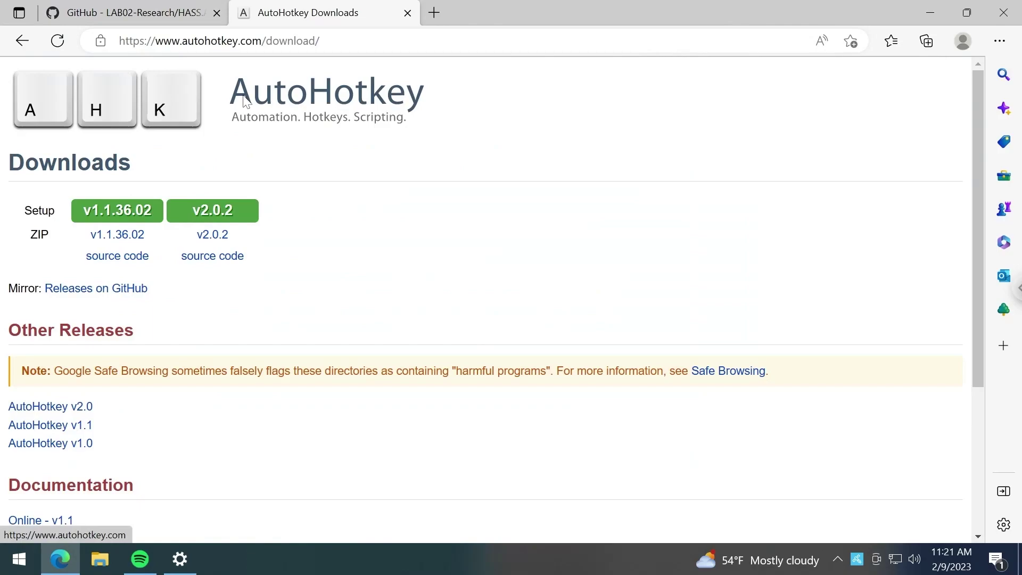
pyautogui.moveTo(24, 210); pyautogui.dragTo(201, 211)
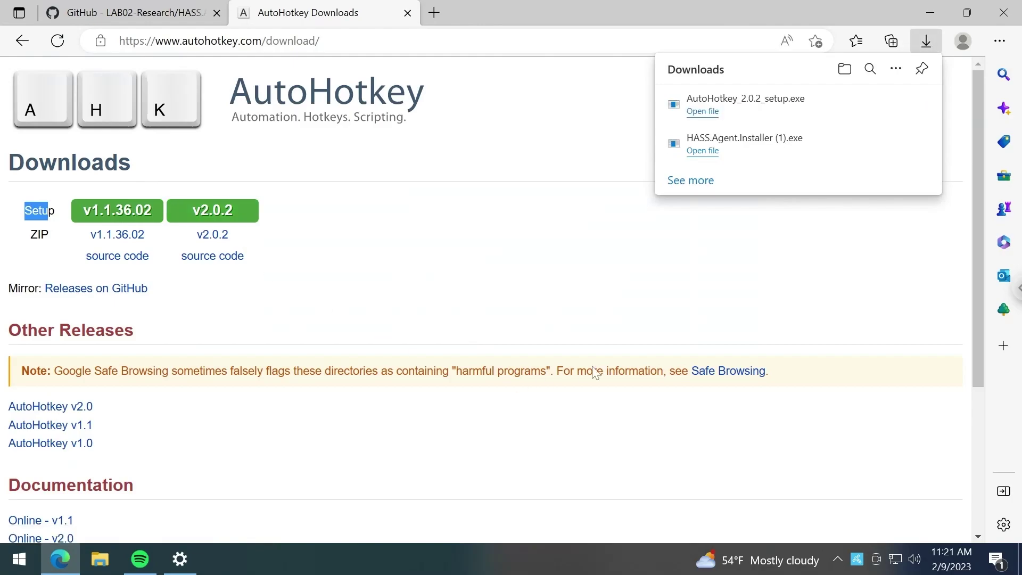
pyautogui.click(711, 116)
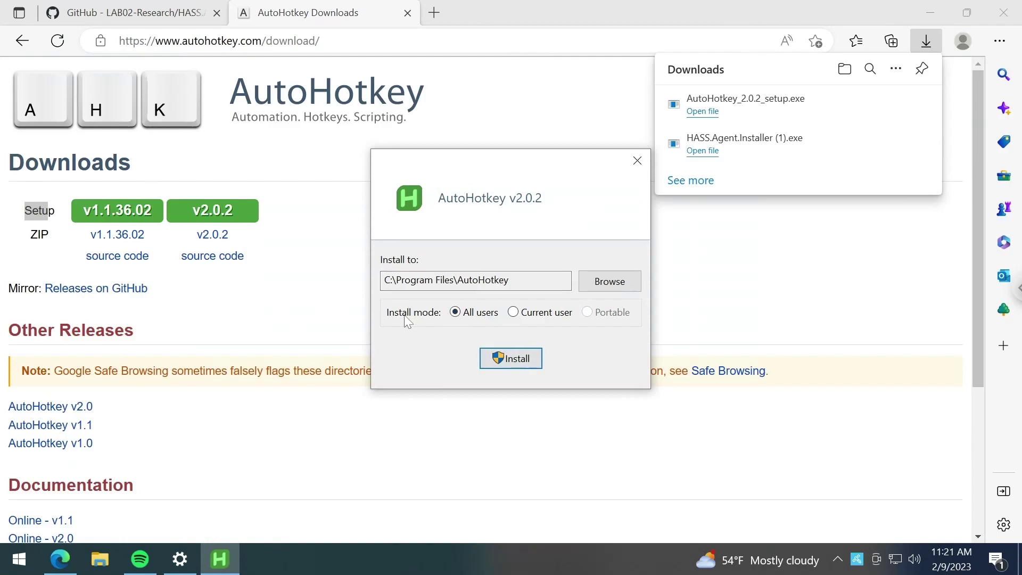
# Install AutoHotkey v2.0.2 for all users in C:\Program Files\AutoHotkey and close the AutoHotkey Dash
pyautogui.click(500, 355)
pyautogui.click(489, 394)
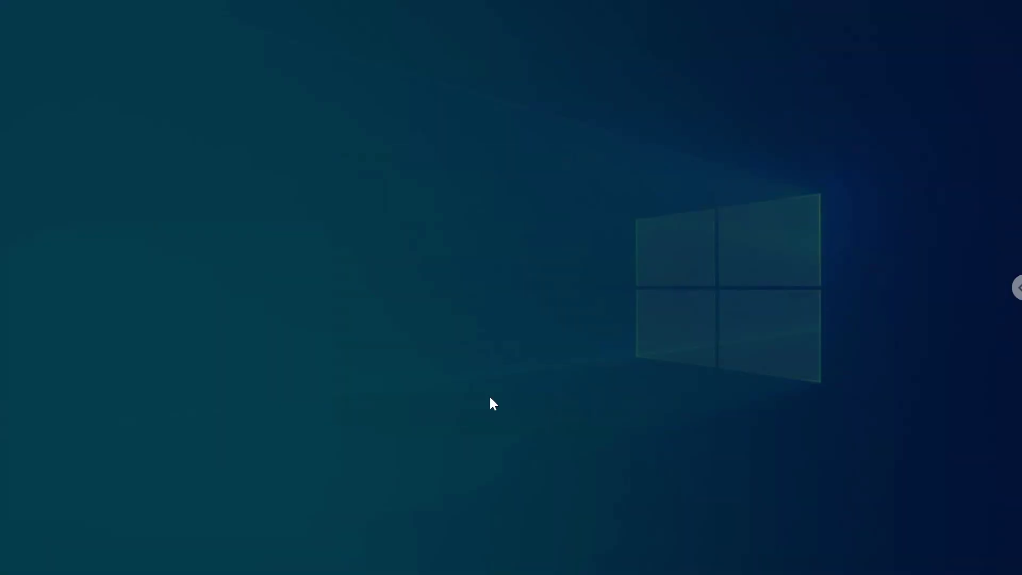
pyautogui.moveTo(534, 173)
pyautogui.mouseDown()
pyautogui.moveTo(520, 192)
pyautogui.moveTo(518, 180)
pyautogui.mouseUp()
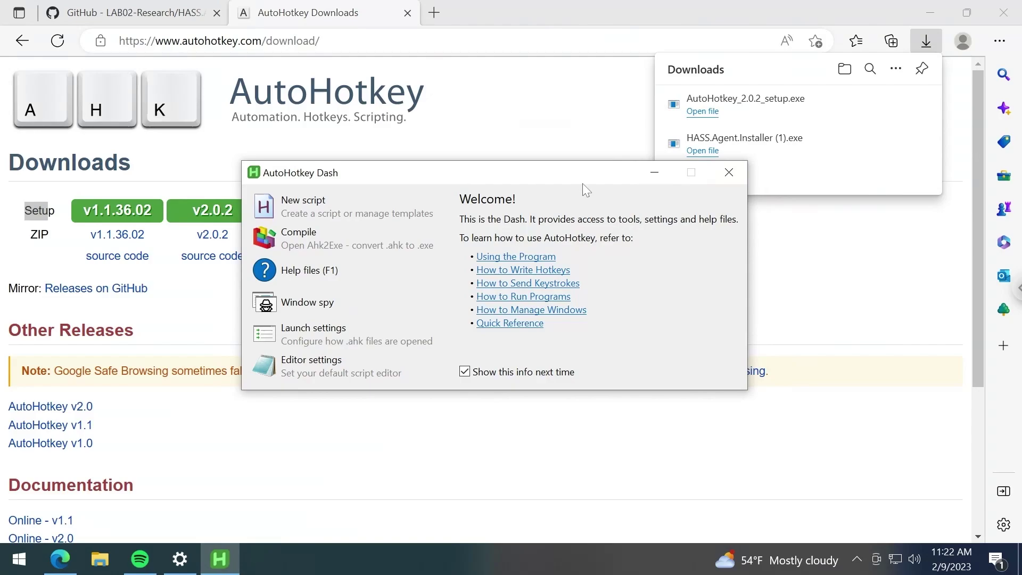
pyautogui.click(728, 171)
# Move the browser window aside, open the AutoHotkeys folder in Documents and select DeviceIDFinder.ahk
pyautogui.moveTo(643, 8); pyautogui.dragTo(743, 212)
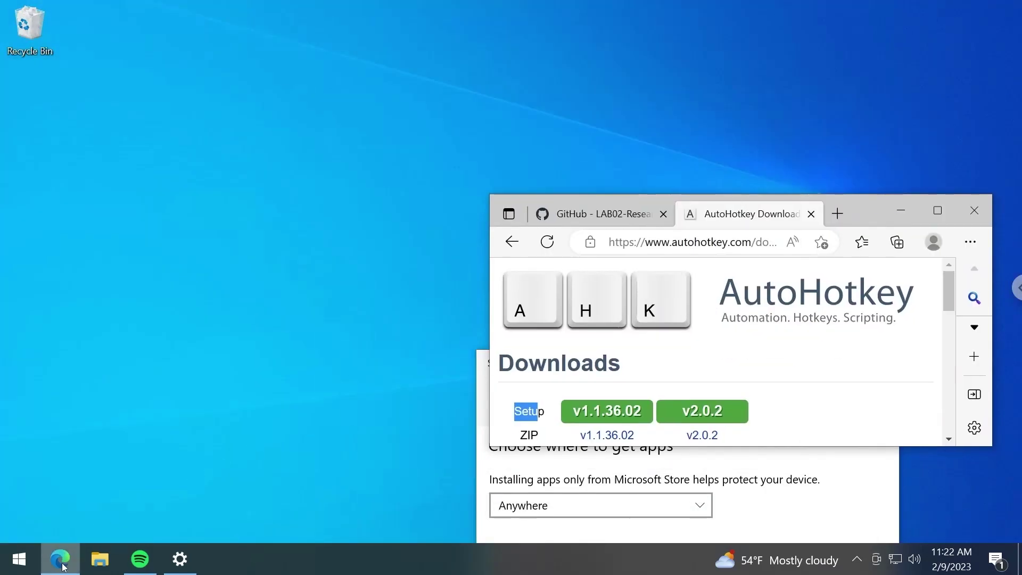
pyautogui.press('super+e')
pyautogui.click(323, 199)
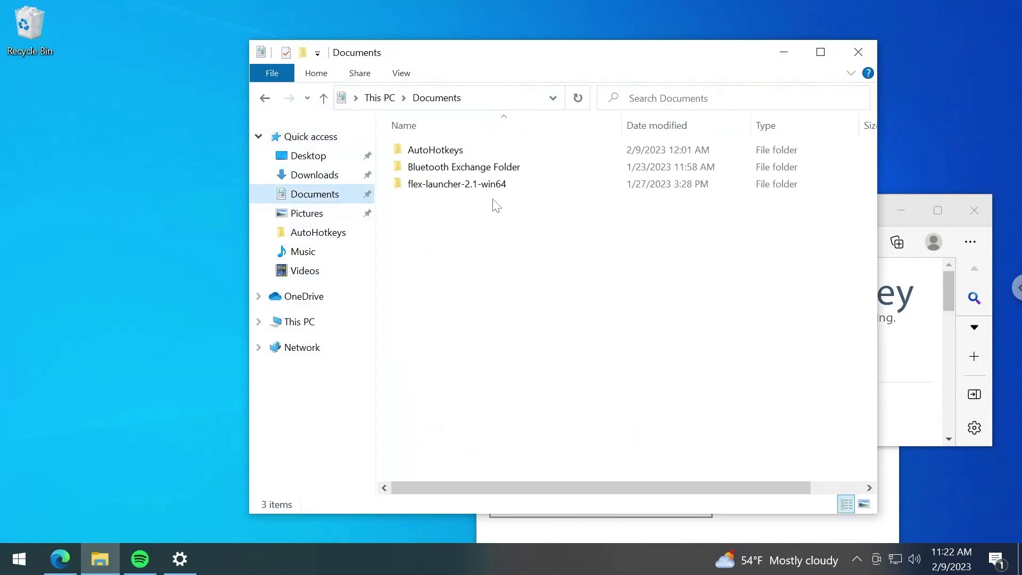
pyautogui.doubleClick(483, 150)
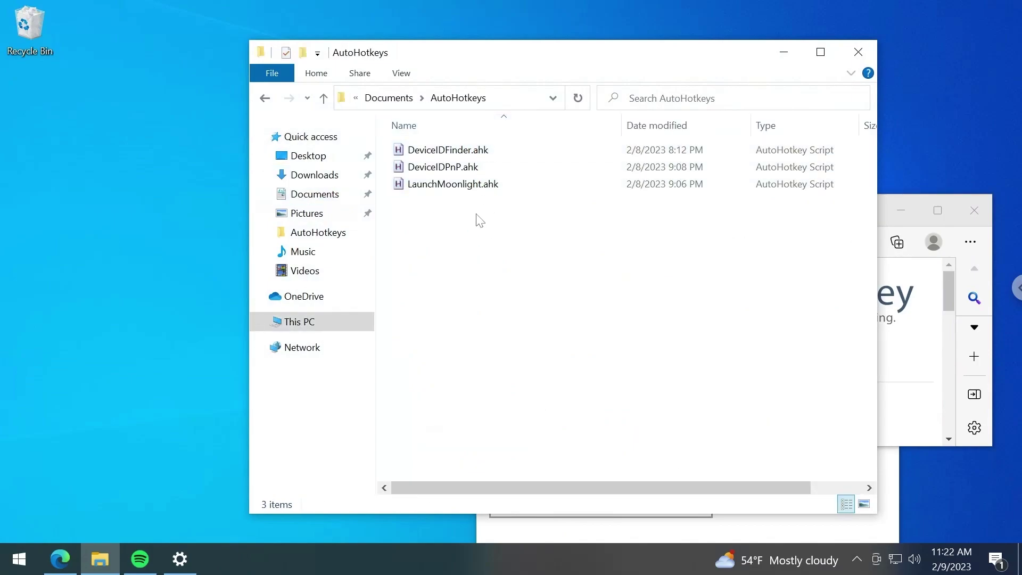
pyautogui.click(392, 150)
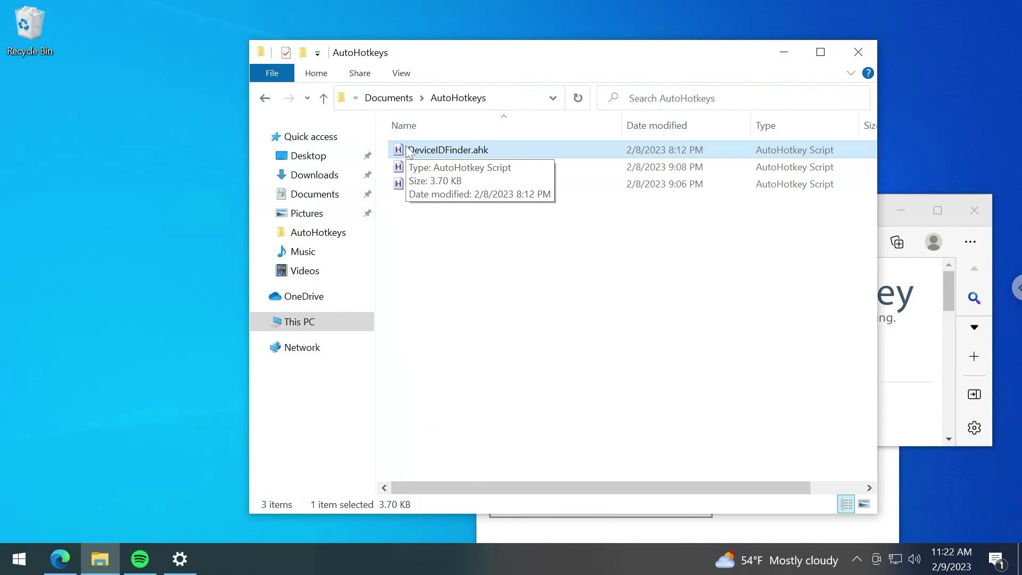
# Run DeviceIDFinder.ahk, complete its plug and unplug detection of the controller, and copy the HID-compliant game controller's device ID
pyautogui.doubleClick(499, 150)
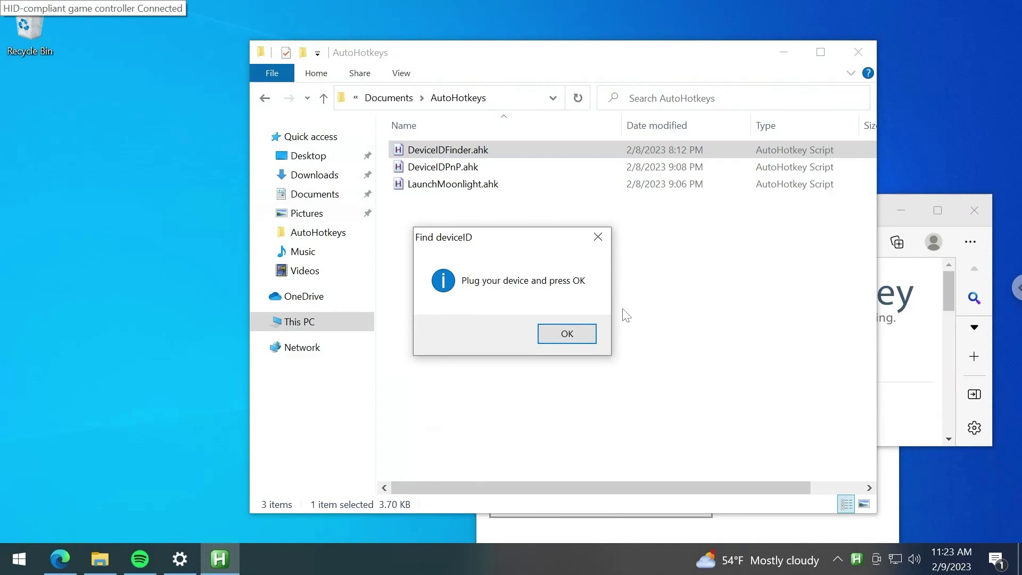
pyautogui.click(567, 334)
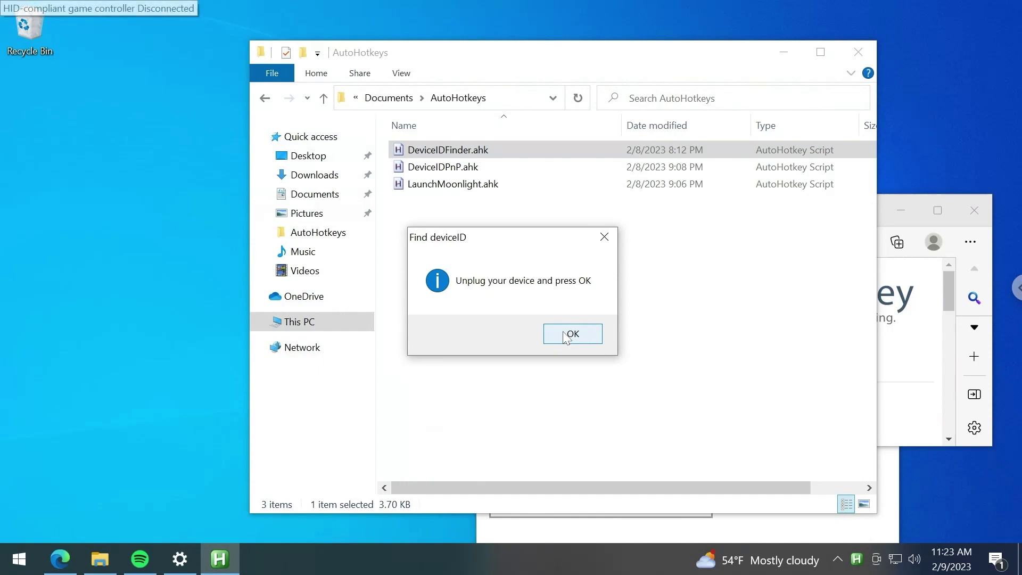
pyautogui.click(567, 335)
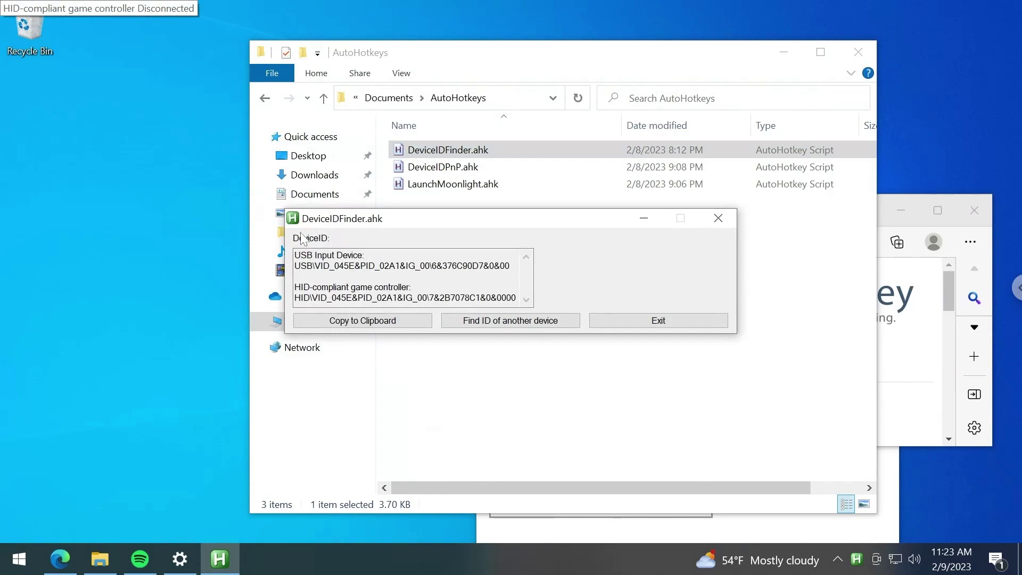
pyautogui.moveTo(299, 299); pyautogui.dragTo(412, 288)
pyautogui.doubleClick(515, 298)
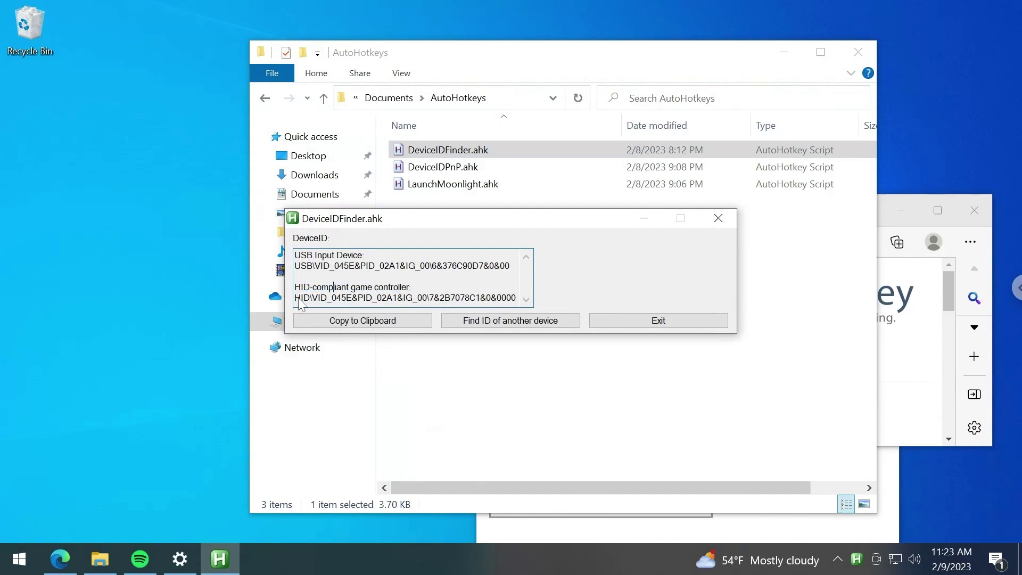
pyautogui.moveTo(295, 299); pyautogui.dragTo(523, 302)
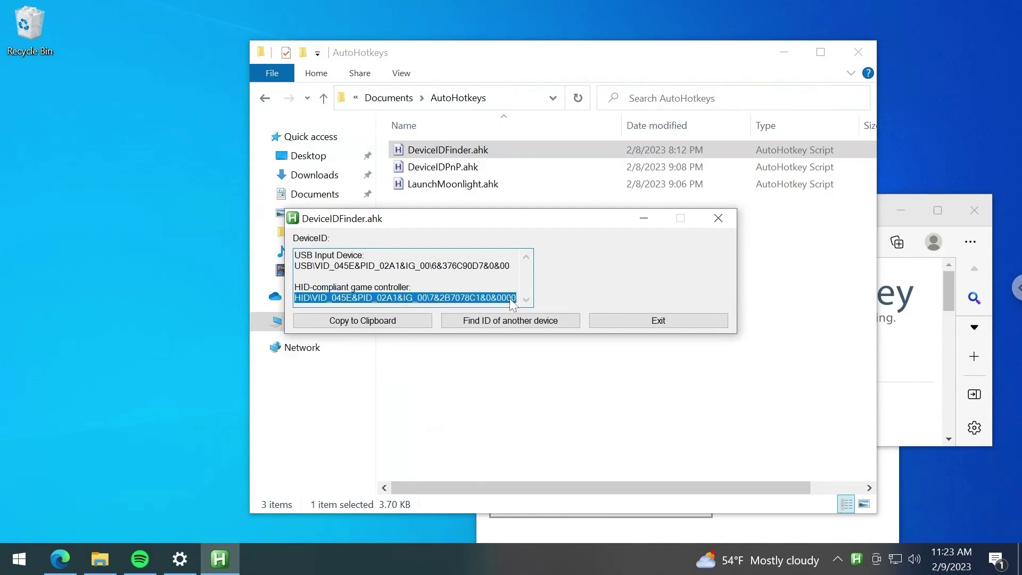
pyautogui.rightClick(510, 298)
pyautogui.click(544, 343)
# Open DeviceIDPnP.ahk for editing in Notepad and maximize the window
pyautogui.click(540, 167)
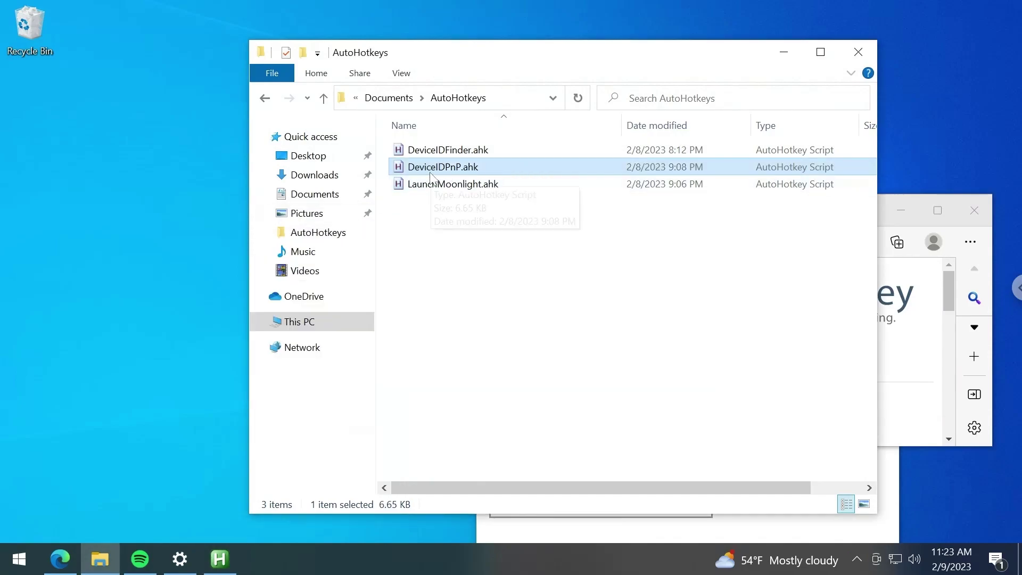
pyautogui.rightClick(490, 168)
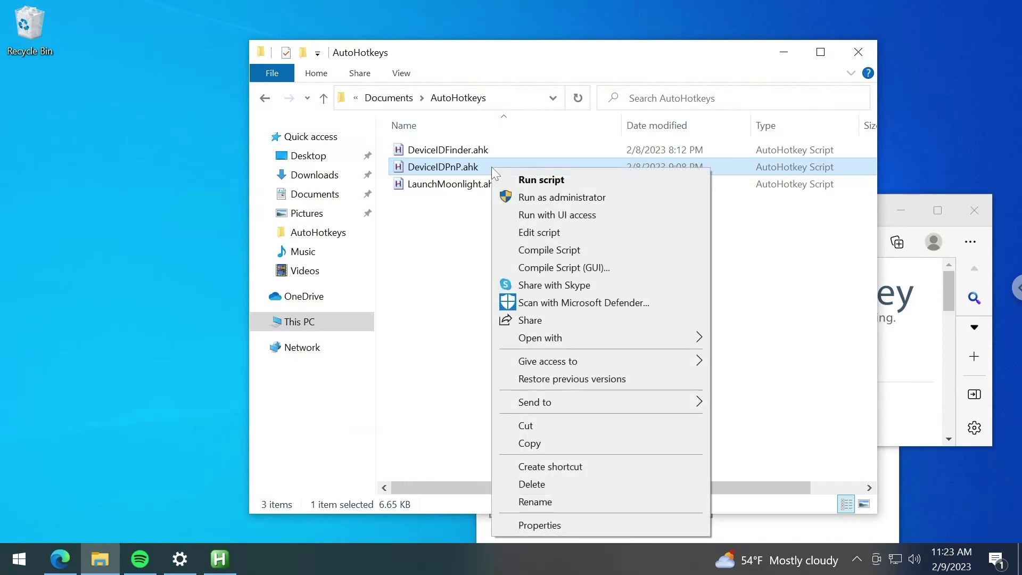
pyautogui.click(539, 233)
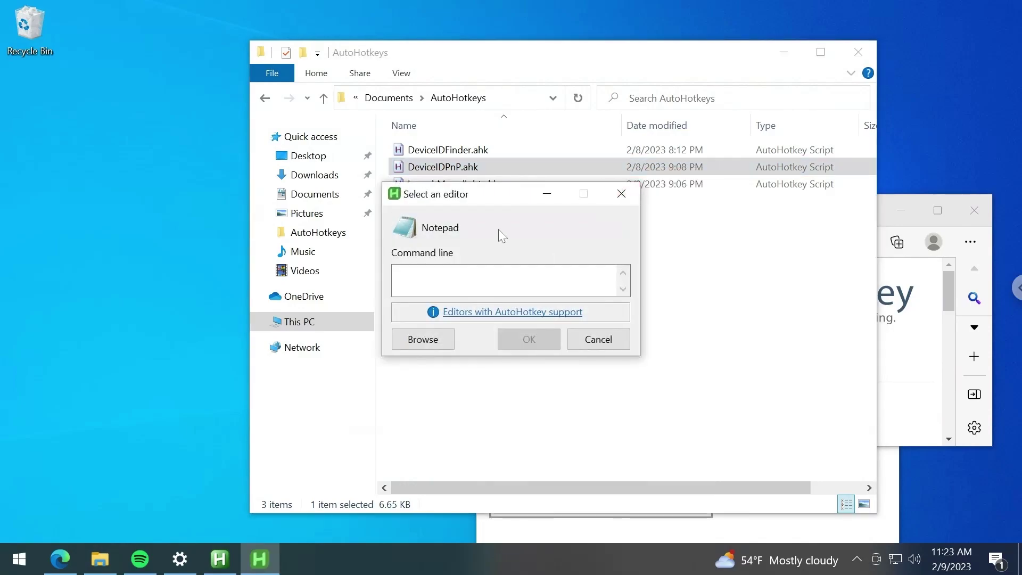
pyautogui.click(501, 234)
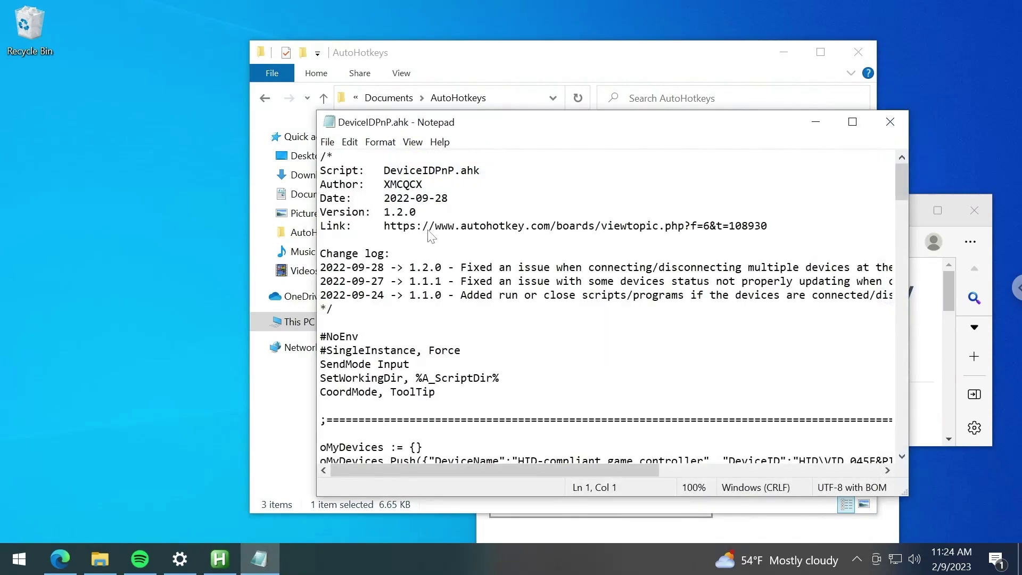
pyautogui.scroll(-6, 432, 237)
pyautogui.scroll(3, 408, 274)
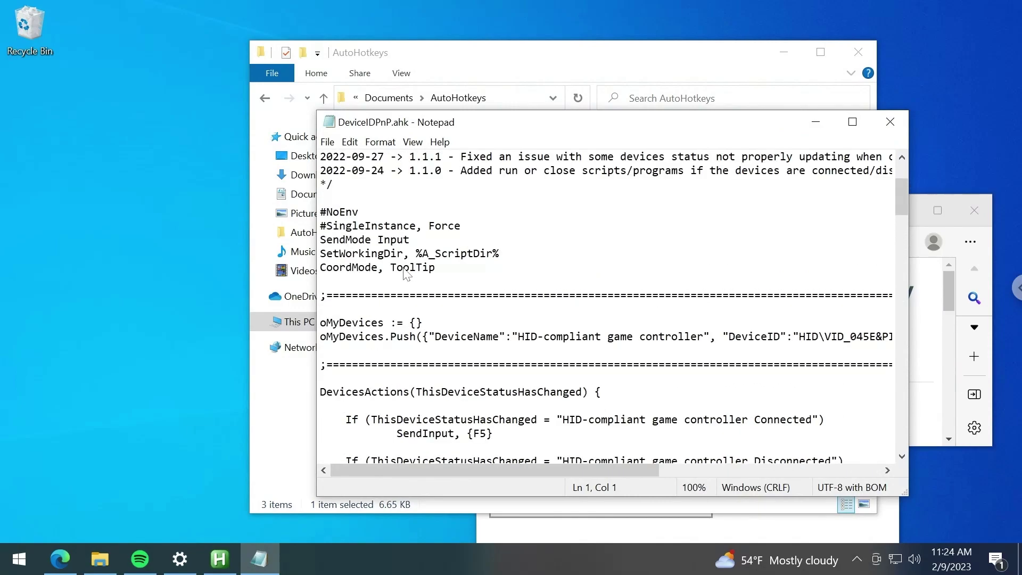
pyautogui.scroll(3, 407, 269)
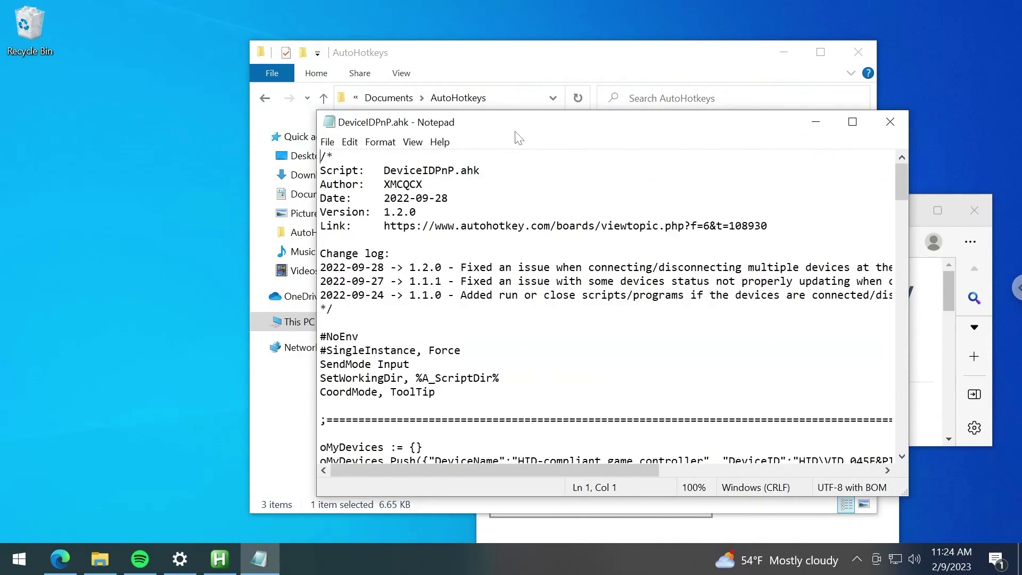
pyautogui.press('super+Up')
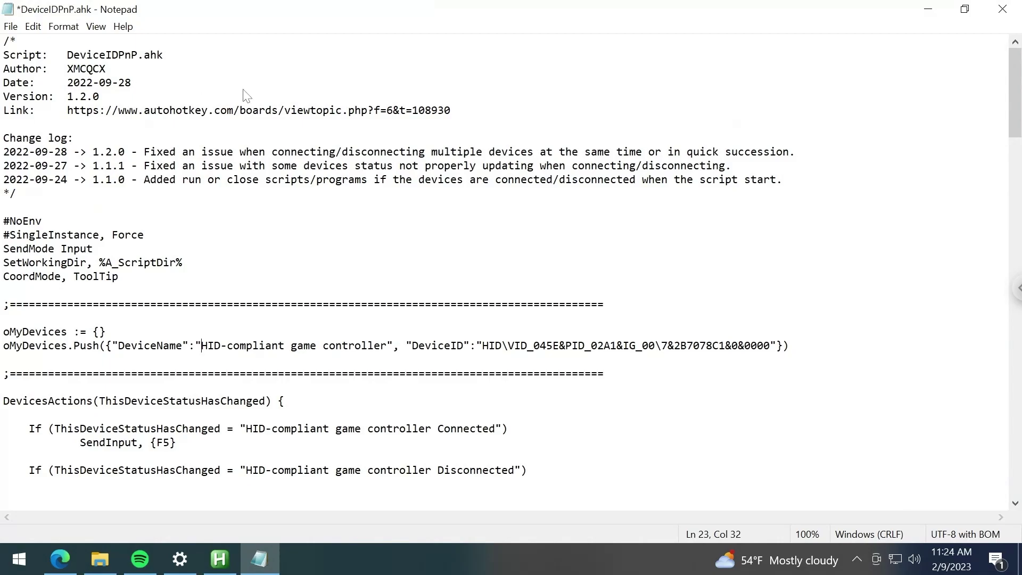
# Examine the device name and ID in the oMyDevices.Push line and the SendInput action for the controller's connected state in DevicesActions
pyautogui.moveTo(5, 347); pyautogui.dragTo(100, 353)
pyautogui.press('Right')
pyautogui.moveTo(200, 349); pyautogui.dragTo(395, 356)
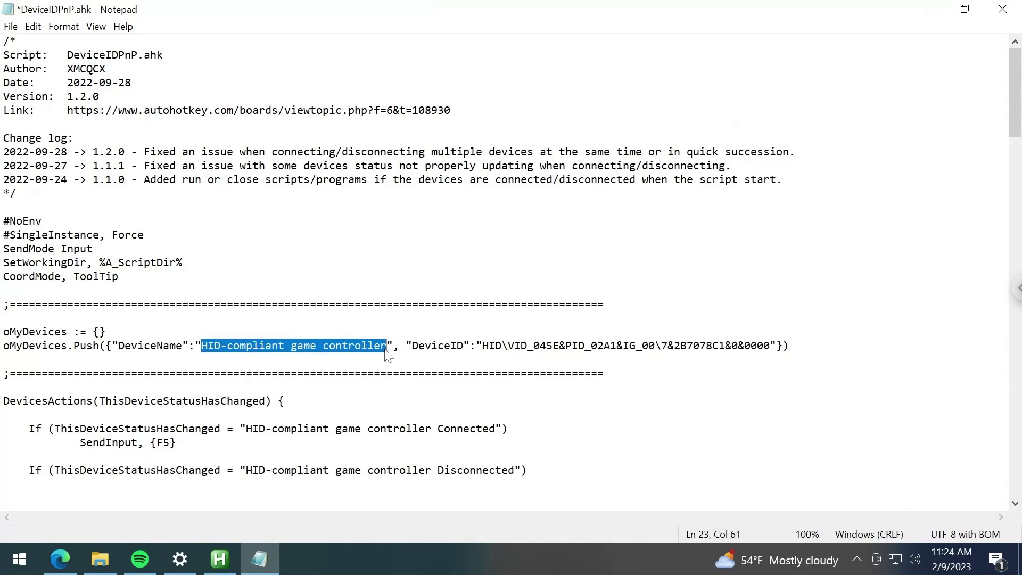
pyautogui.moveTo(483, 350); pyautogui.dragTo(773, 354)
pyautogui.press('Right')
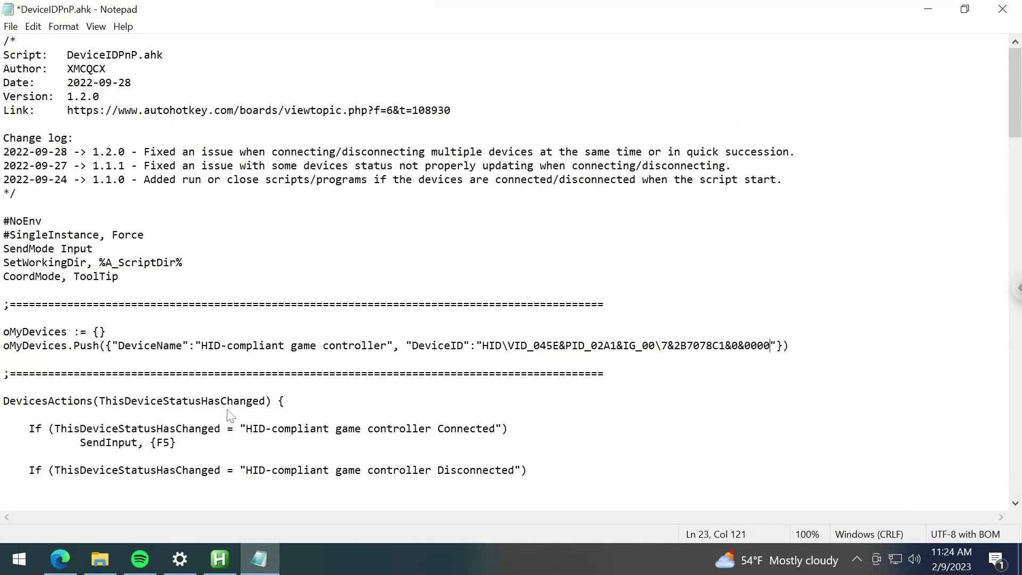
pyautogui.scroll(-1, 160, 311)
pyautogui.scroll(-2, 159, 310)
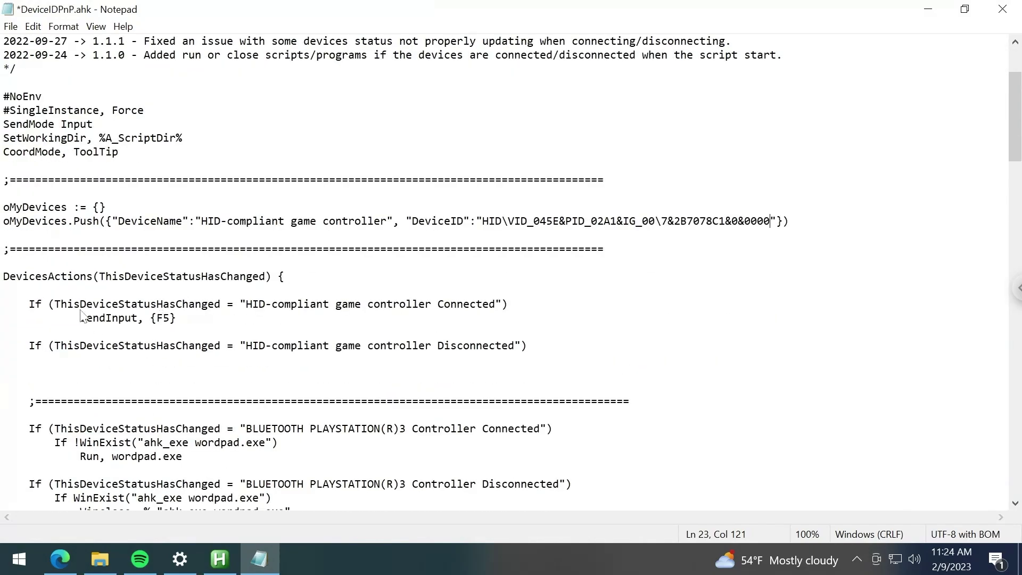
pyautogui.moveTo(8, 282); pyautogui.dragTo(291, 277)
pyautogui.press('Right')
pyautogui.moveTo(31, 308); pyautogui.dragTo(523, 307)
pyautogui.press('Right')
pyautogui.moveTo(174, 318); pyautogui.dragTo(83, 319)
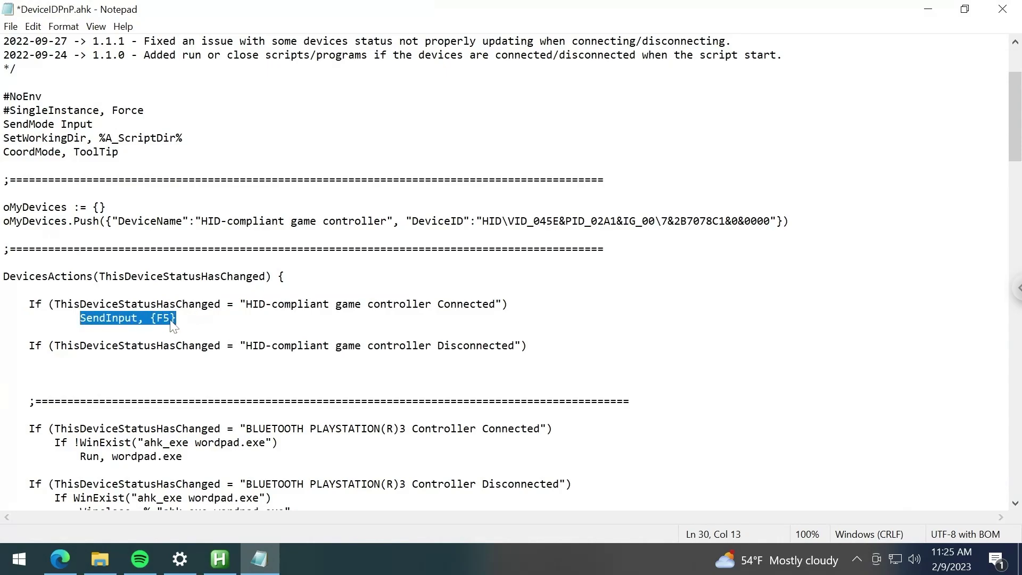
# Review the example PlayStation controller and Samsung TV actions in the script and compare them with the F5 key sent on controller connection
pyautogui.scroll(-4, 174, 324)
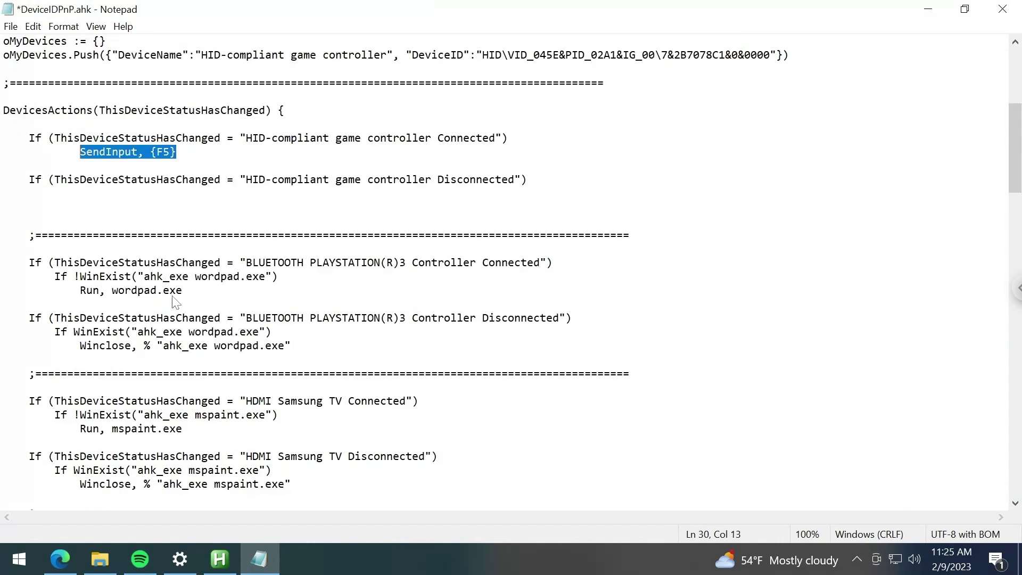
pyautogui.moveTo(29, 263); pyautogui.dragTo(269, 297)
pyautogui.click(269, 296)
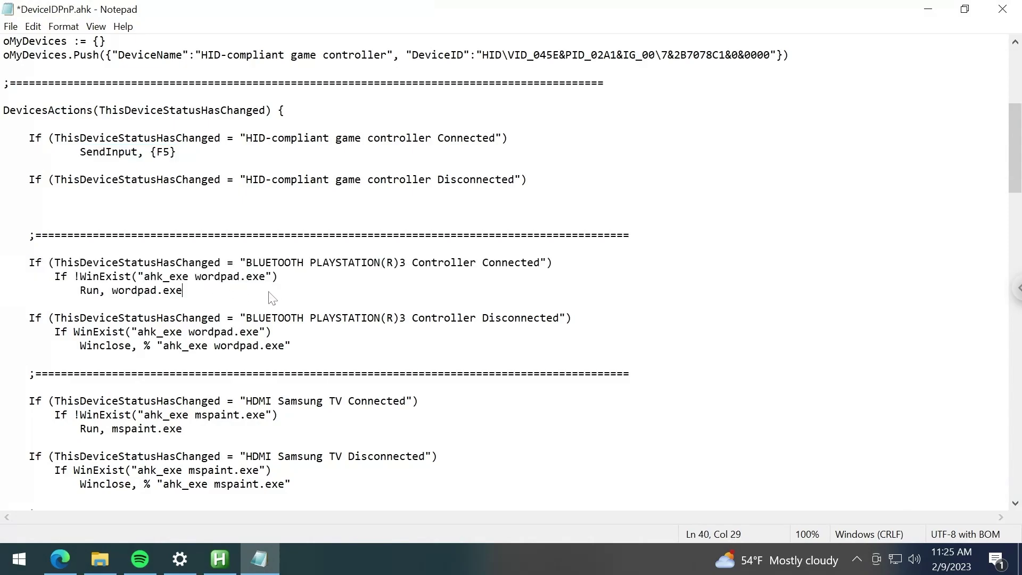
pyautogui.scroll(-3, 271, 304)
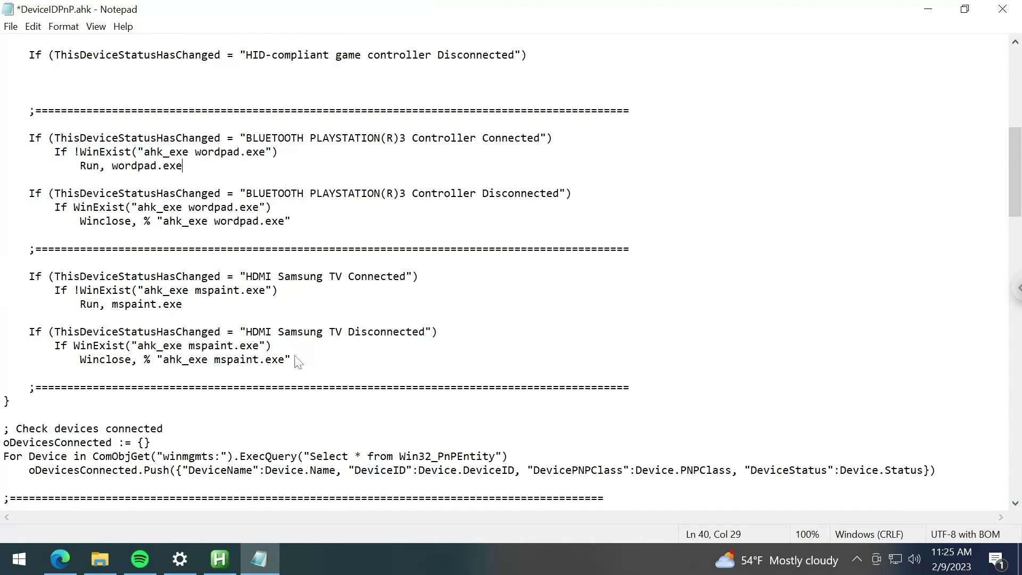
pyautogui.scroll(5, 298, 362)
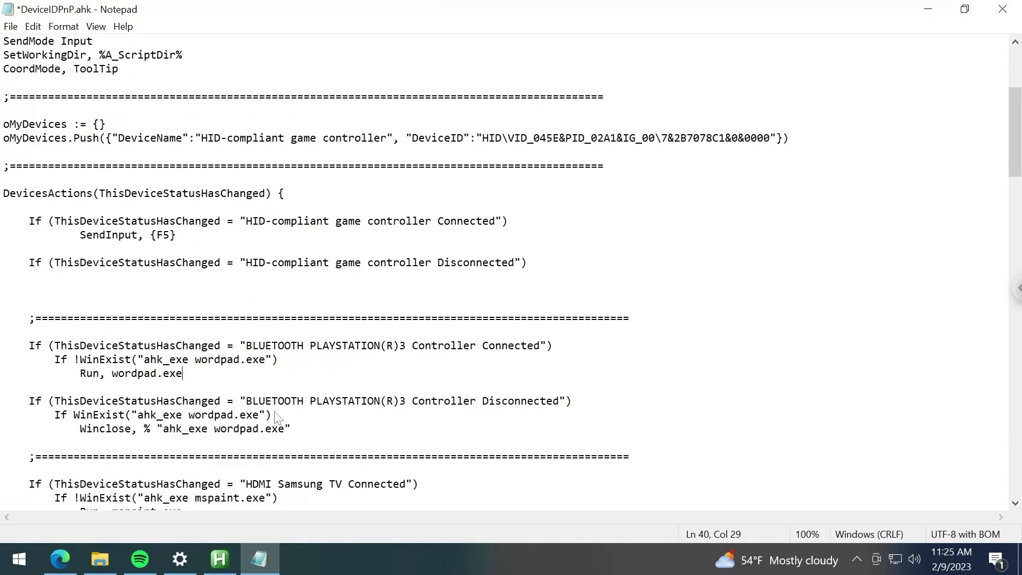
pyautogui.scroll(1, 234, 234)
pyautogui.click(179, 276)
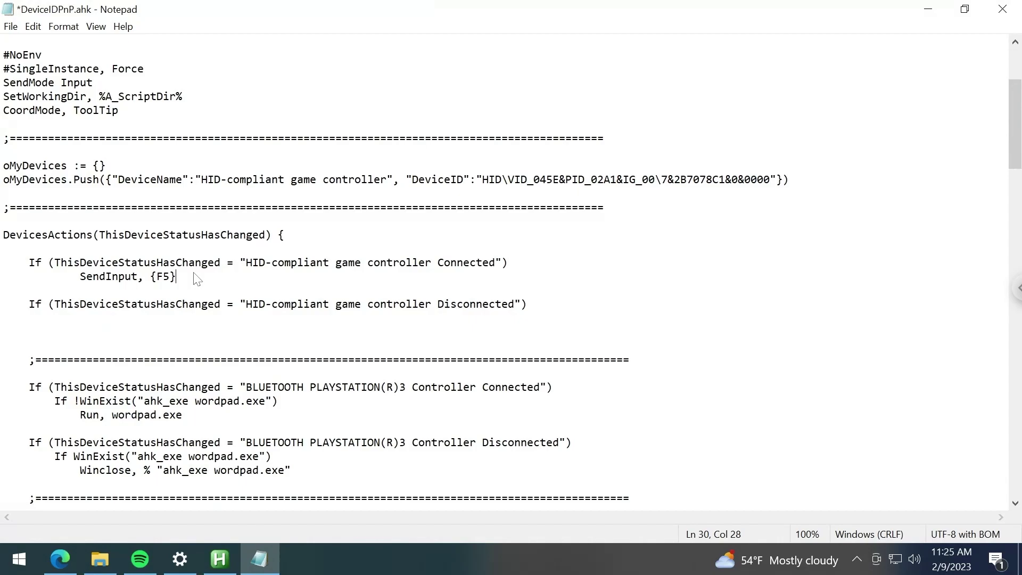
pyautogui.moveTo(169, 277); pyautogui.dragTo(157, 278)
# Bring up the HASS.Agent main window and open its quick actions
pyautogui.click(857, 558)
pyautogui.rightClick(882, 480)
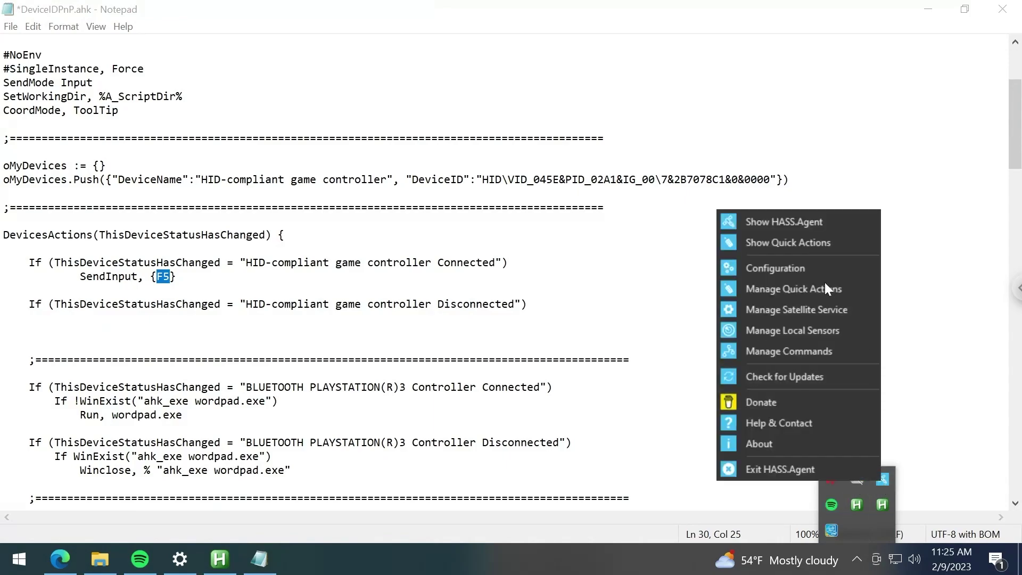
pyautogui.click(795, 222)
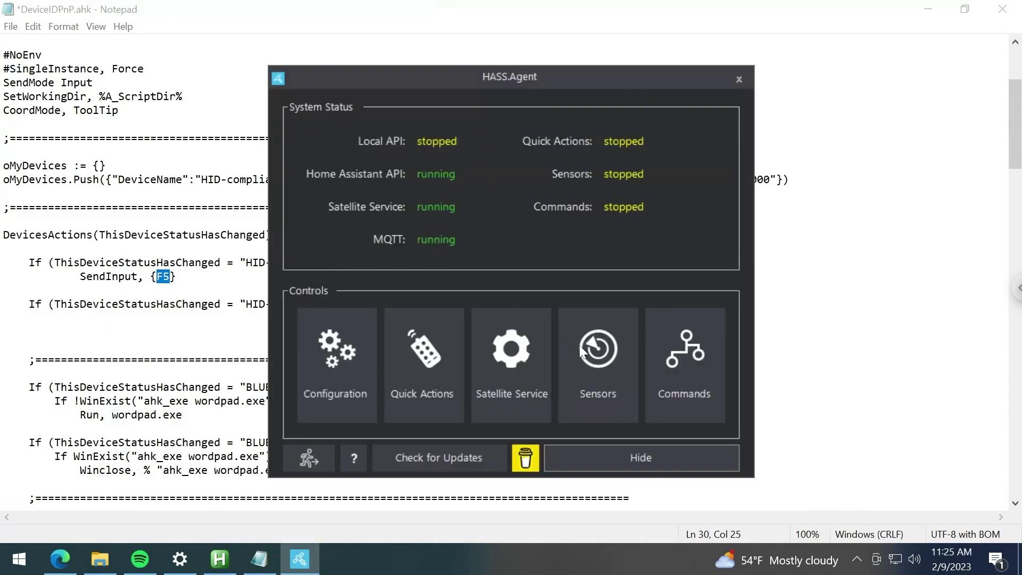
pyautogui.click(423, 362)
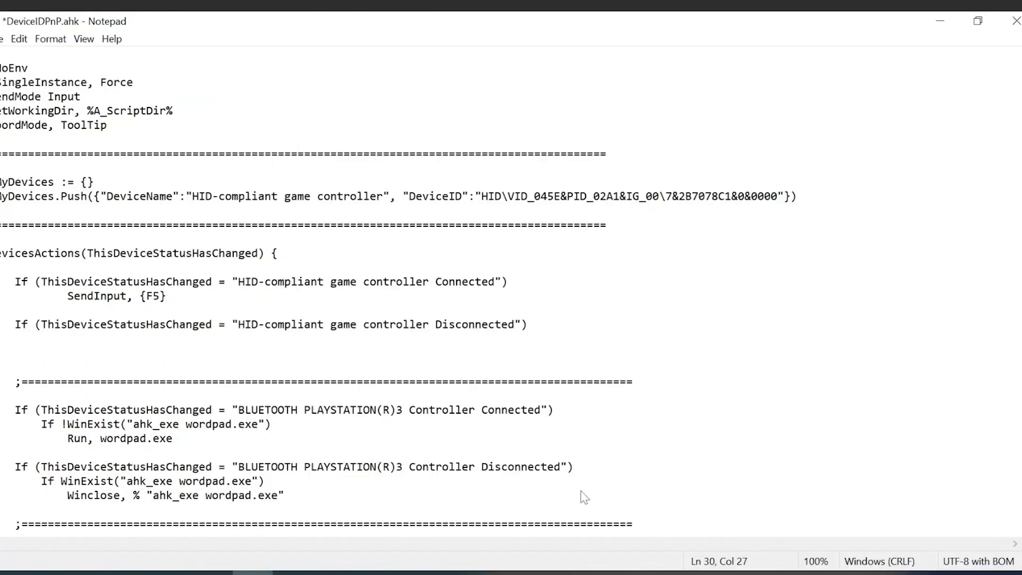
# Open the commands configuration in HASS.Agent and remove the couchpc_execute_moonlight command
pyautogui.click(856, 559)
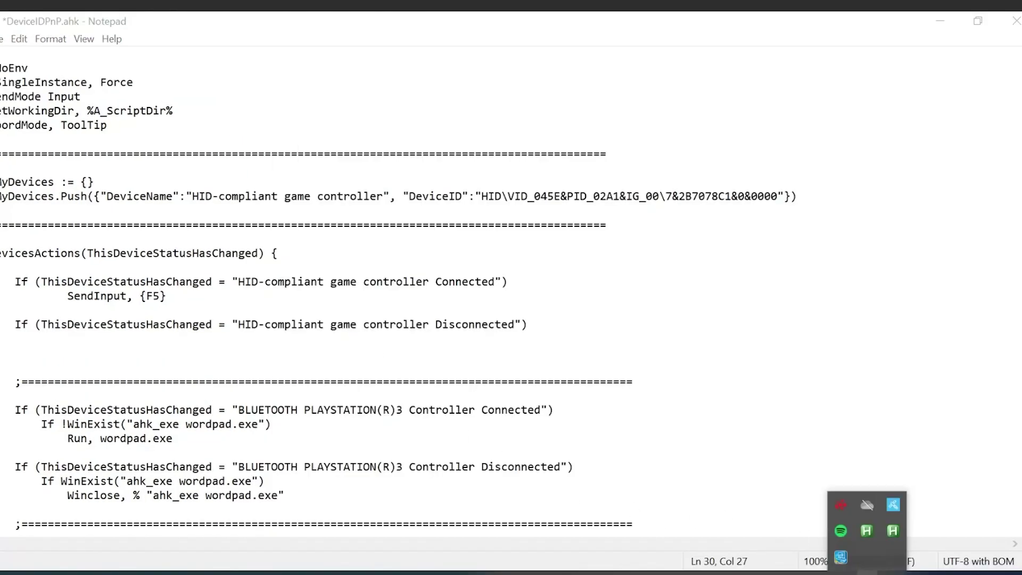
pyautogui.rightClick(894, 505)
pyautogui.click(822, 235)
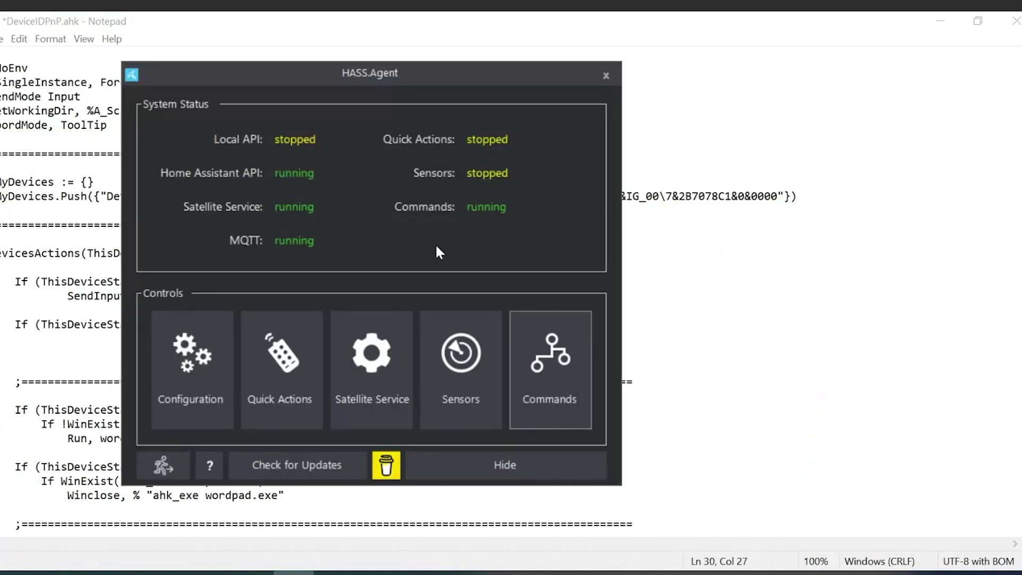
pyautogui.click(532, 332)
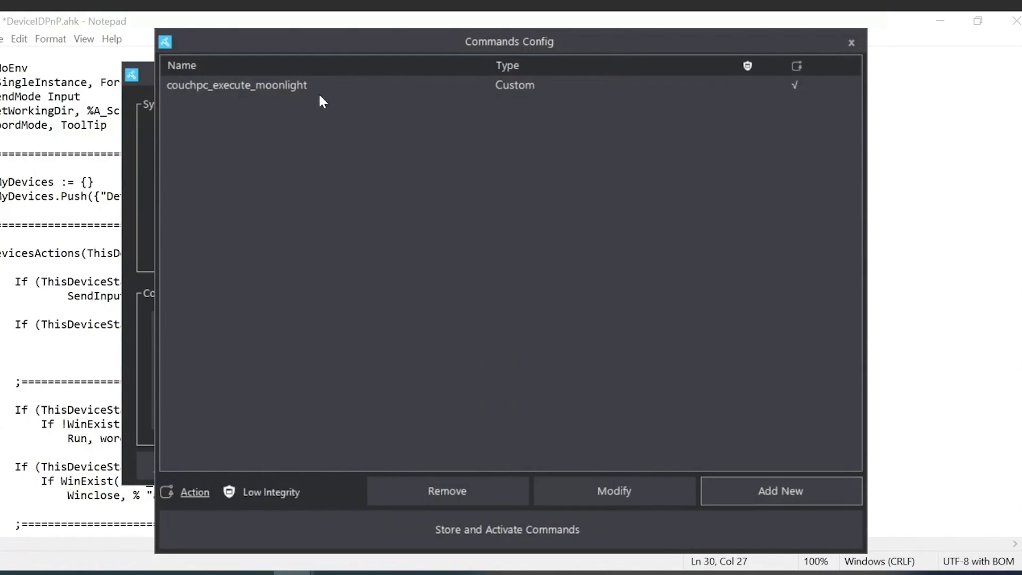
pyautogui.click(318, 89)
pyautogui.click(439, 491)
# Add a new command of type Custom with the name couchpc_launch_moonlight
pyautogui.click(735, 491)
pyautogui.click(51, 147)
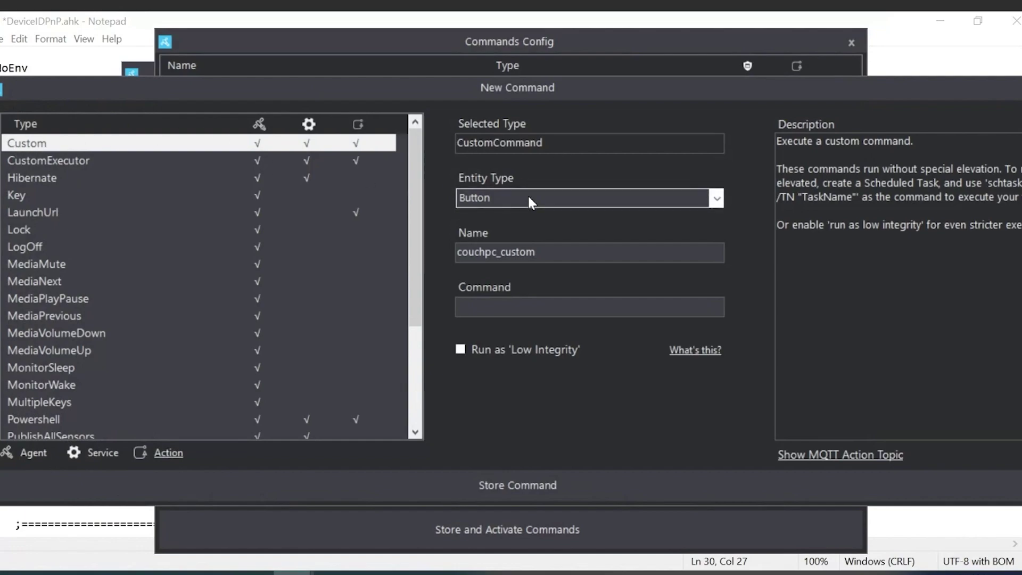
pyautogui.moveTo(544, 251); pyautogui.dragTo(508, 251)
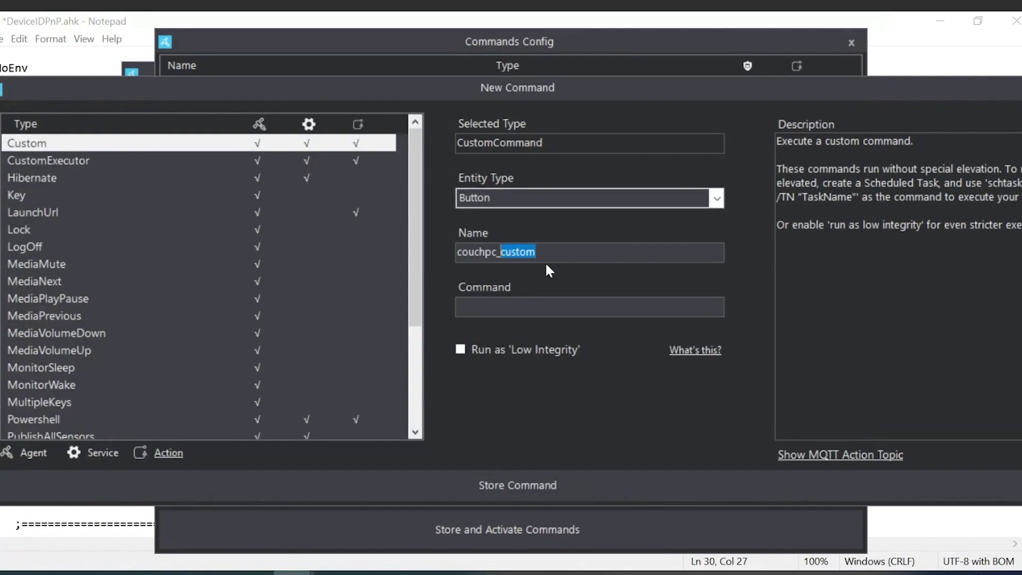
pyautogui.write('launch_m')
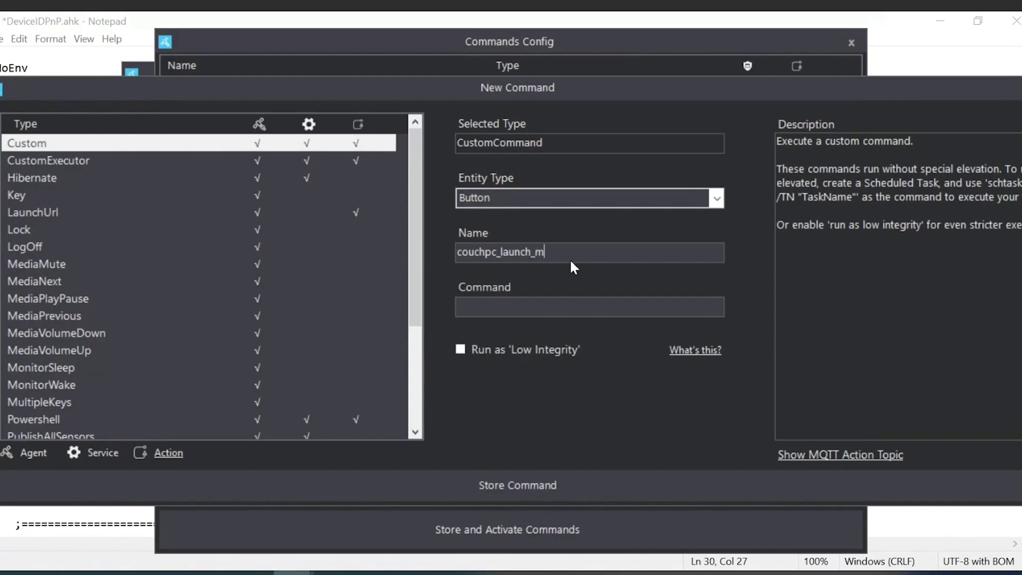
# Copy the AutoHotkeys folder's path from File Explorer and enter C:\Users\couch\Documents\AutoHotkeys\ as the new command's command line
pyautogui.click(550, 309)
pyautogui.moveTo(85, 572)
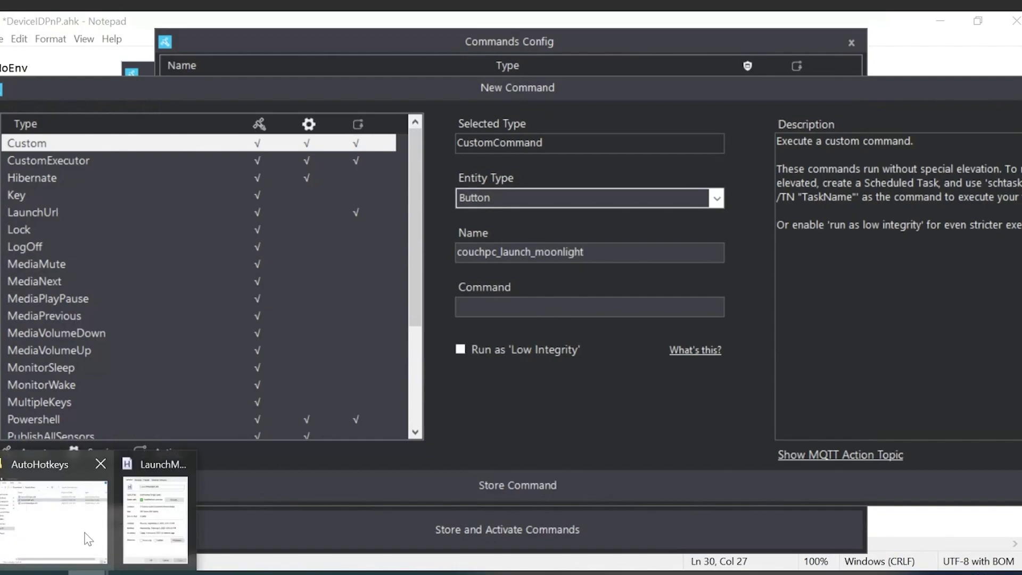
pyautogui.click(88, 532)
pyautogui.click(549, 212)
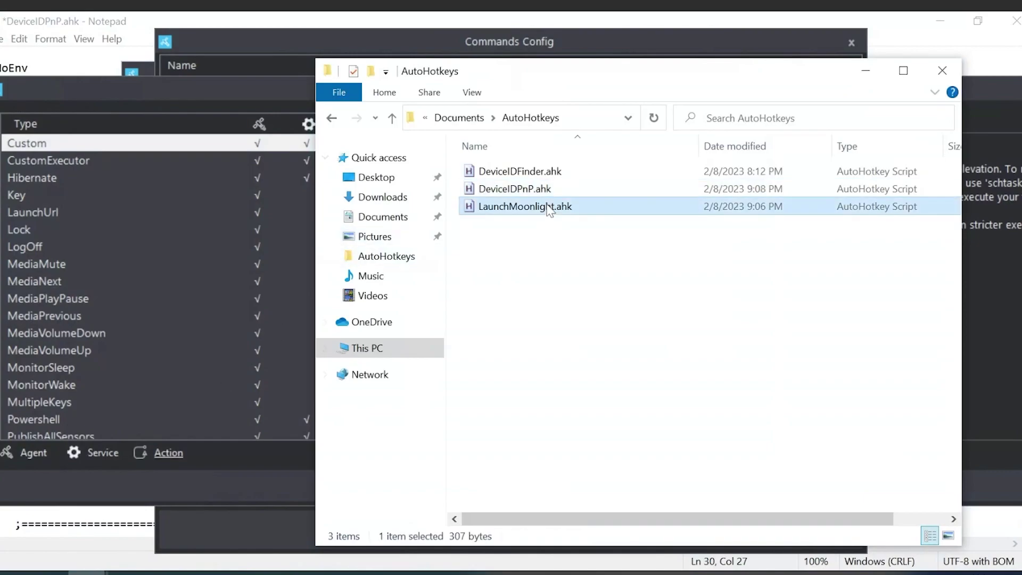
pyautogui.click(577, 122)
pyautogui.press('super+Down')
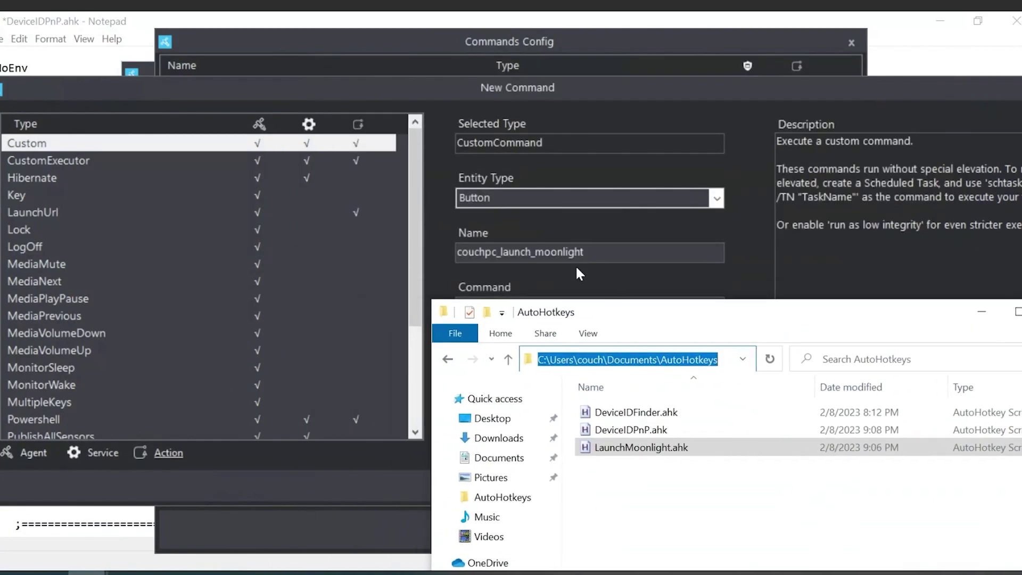
pyautogui.write('C:\\Users\\couch\\Documents\\AutoHotkeys')
pyautogui.write('\\')
# Append LaunchMoonlight.ahk to the folder path in the command line and store the command
pyautogui.moveTo(85, 572)
pyautogui.click(58, 532)
pyautogui.click(668, 299)
pyautogui.write('LaunchMoonlight.ahk')
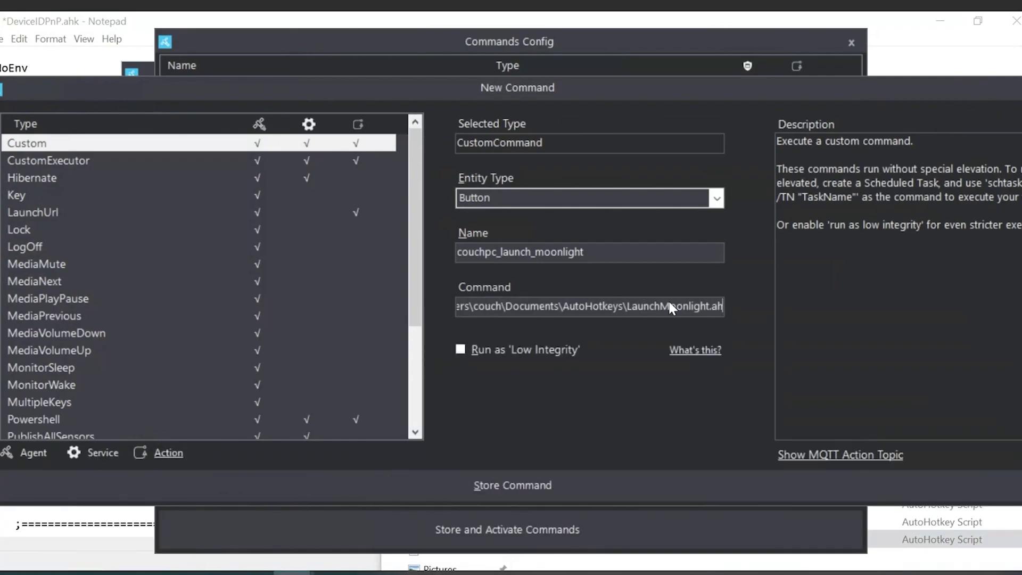
pyautogui.click(536, 479)
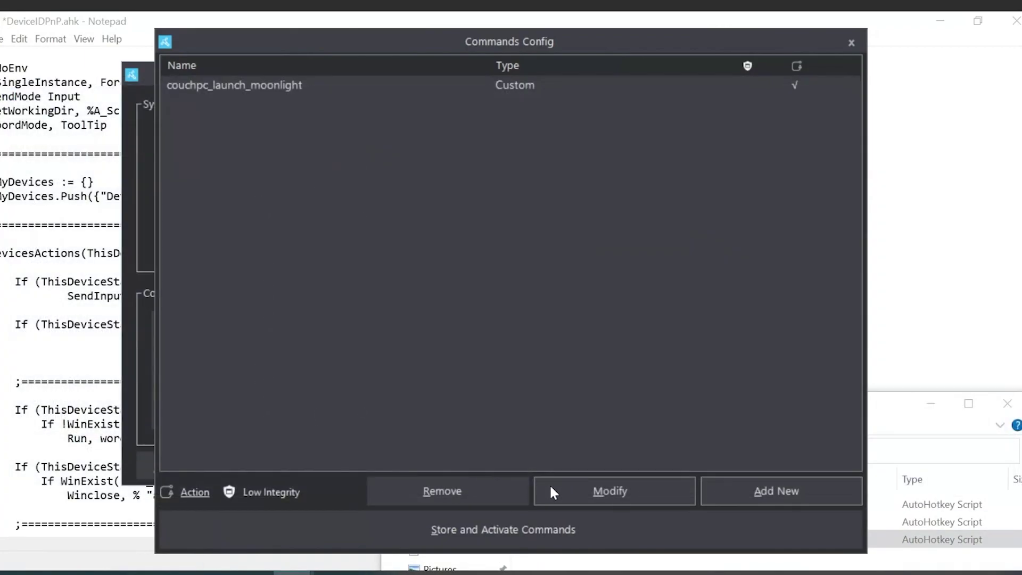
# Store and activate the HASS.Agent commands and open the list of helpers in Home Assistant
pyautogui.click(582, 537)
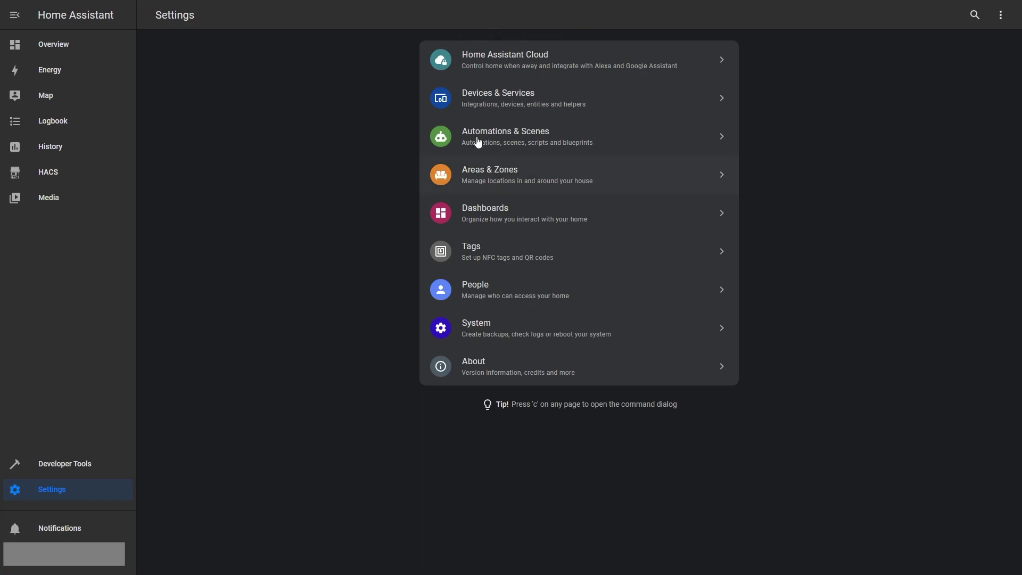
pyautogui.click(570, 96)
pyautogui.click(684, 16)
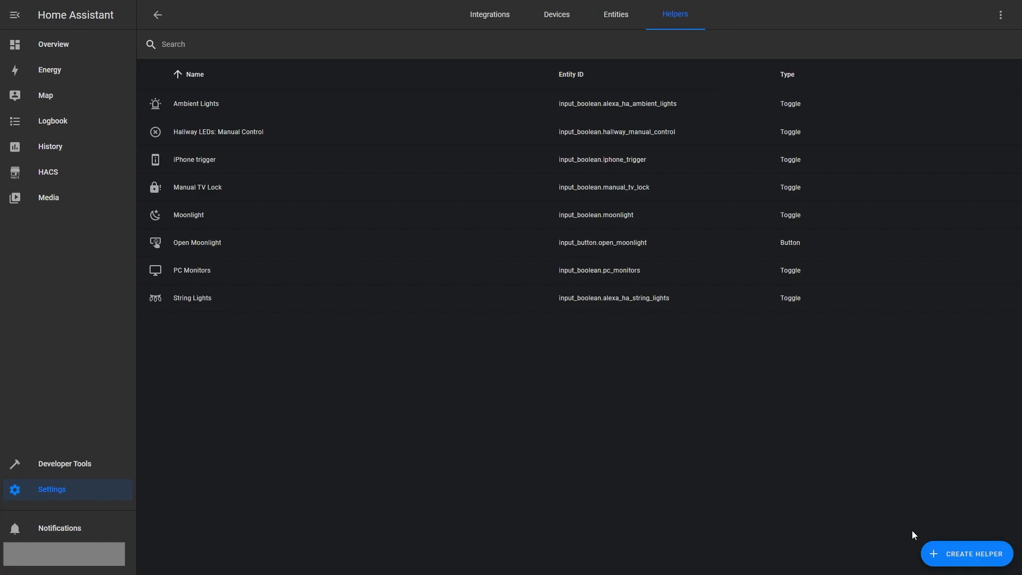
# Create a new helper of type Toggle with the name Open Moonlight
pyautogui.click(981, 566)
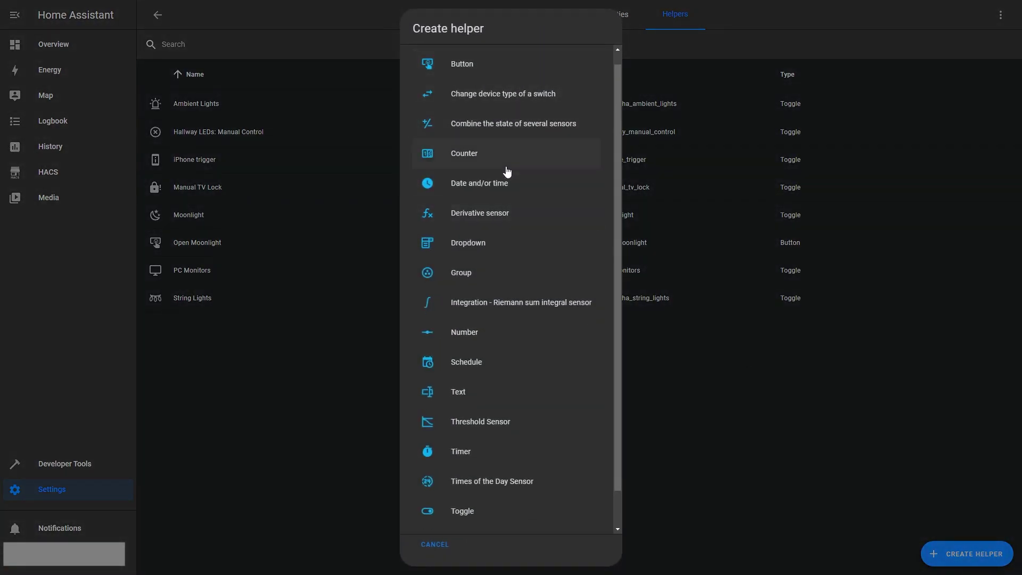
pyautogui.scroll(-1, 506, 171)
pyautogui.scroll(-1, 506, 169)
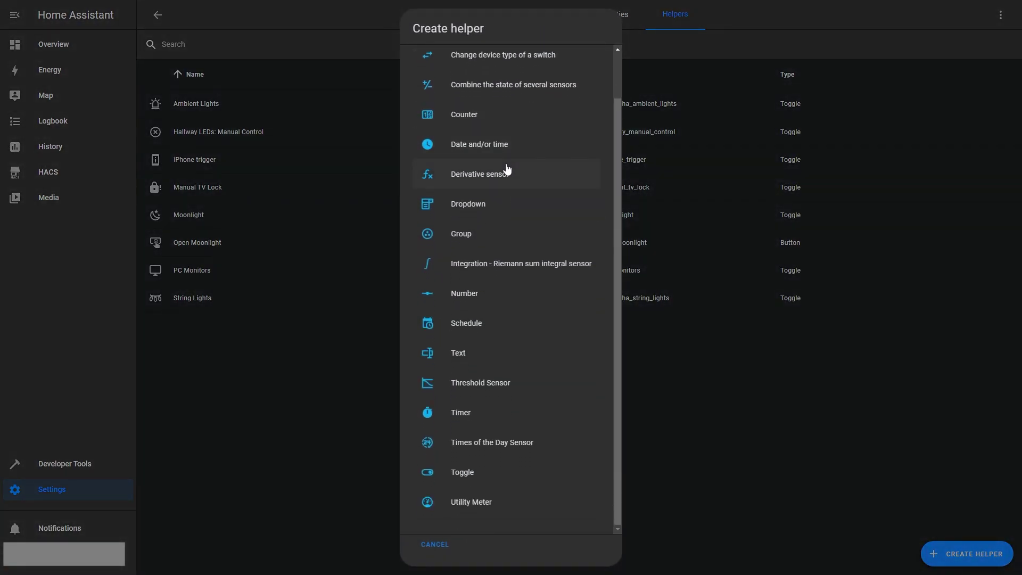
pyautogui.click(472, 471)
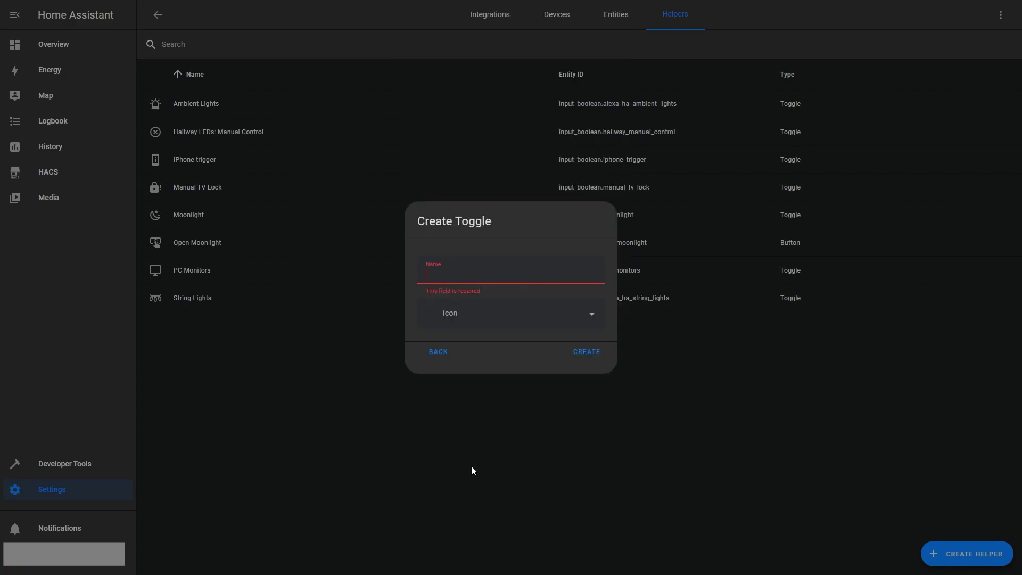
pyautogui.write('Open Moonlight')
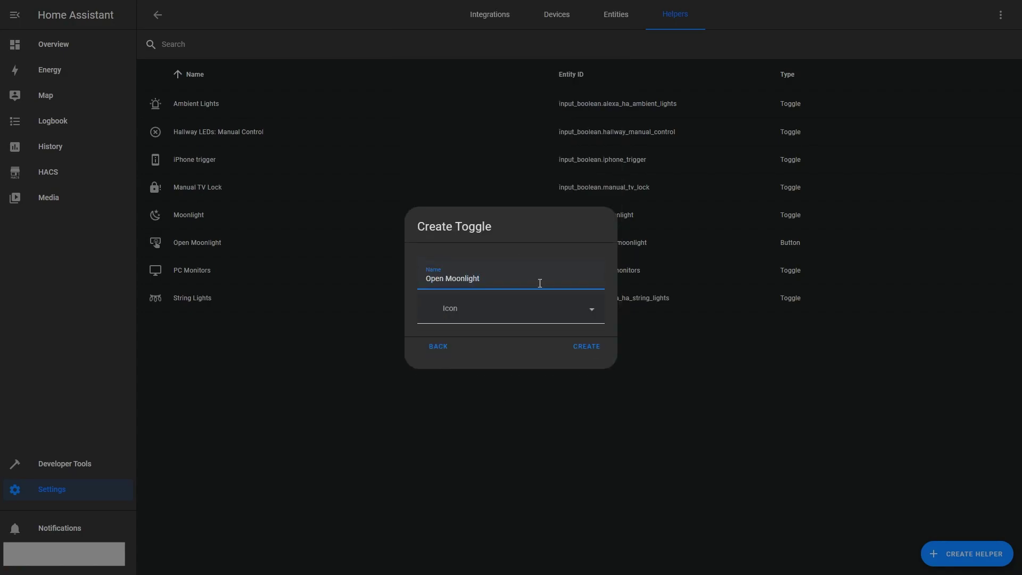
pyautogui.click(596, 360)
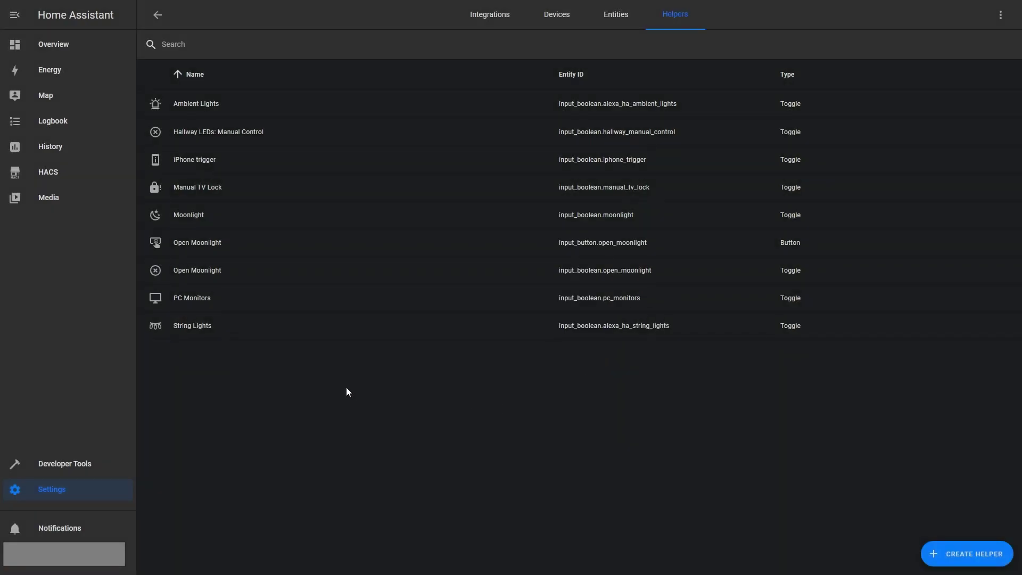
# Open the new Open Moonlight toggle's details and switch it on and back off to test it
pyautogui.click(166, 271)
pyautogui.click(447, 68)
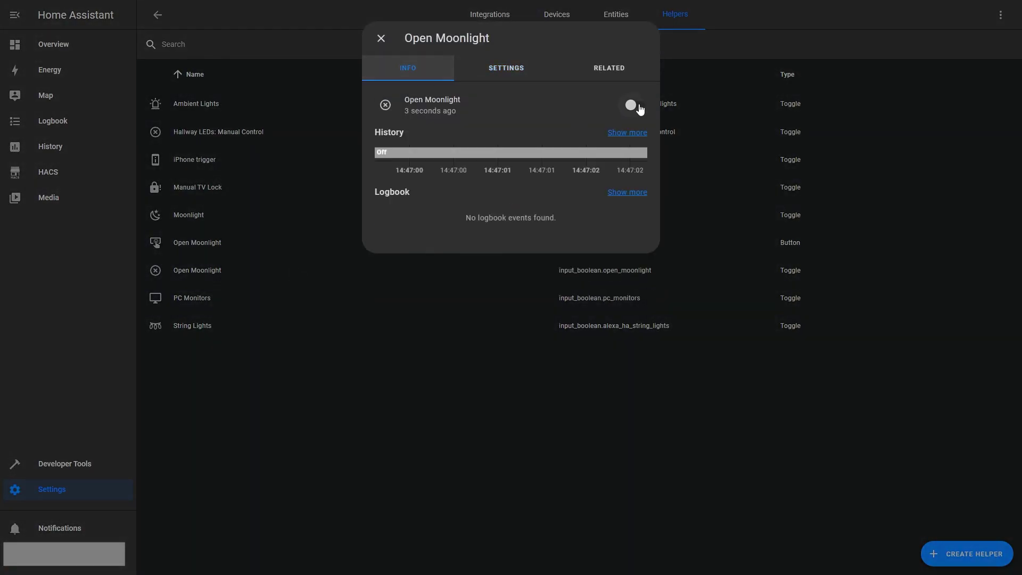
pyautogui.click(638, 106)
pyautogui.click(634, 106)
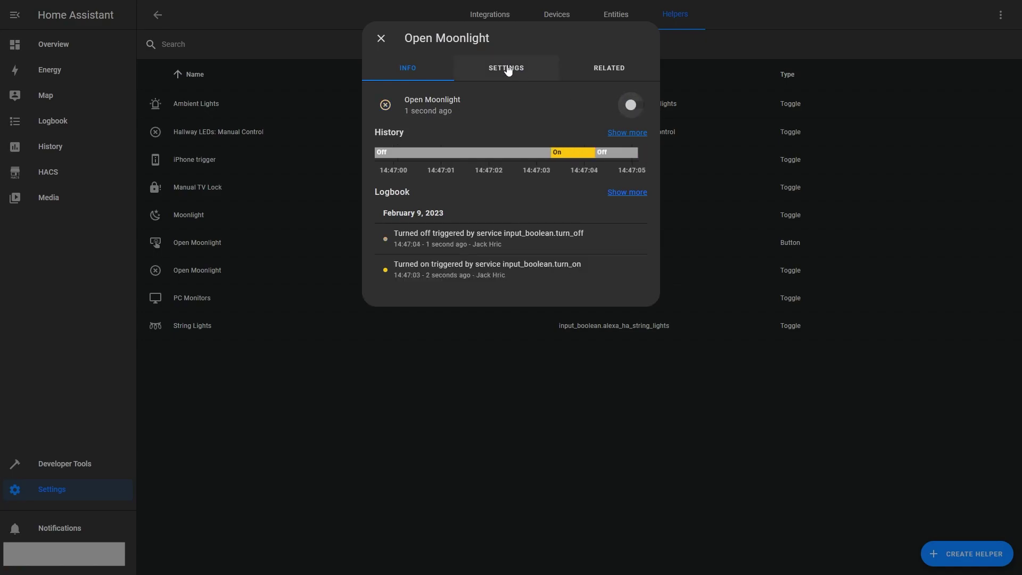
pyautogui.click(379, 40)
# Open the list of automations in the Home Assistant settings
pyautogui.click(156, 16)
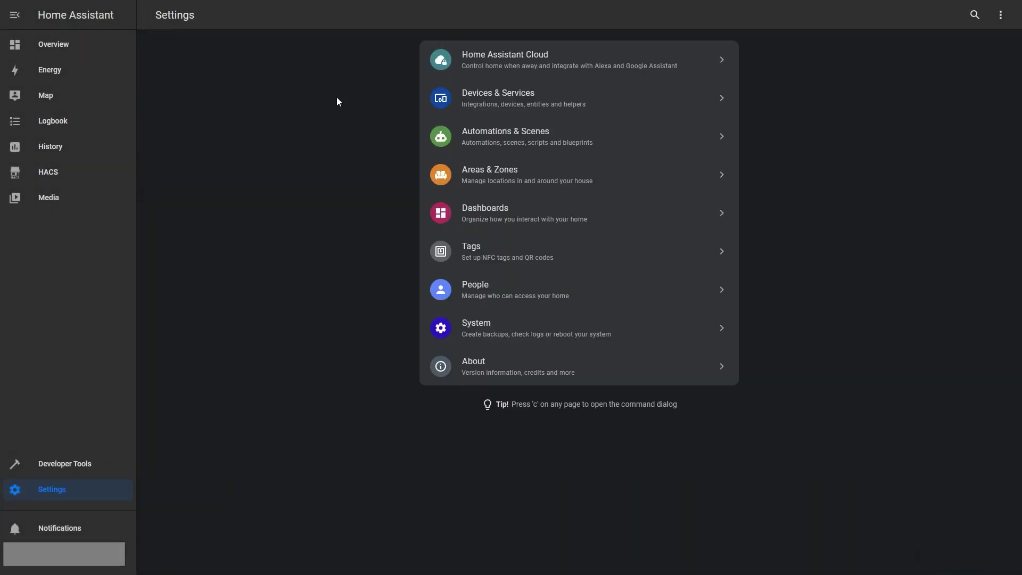
pyautogui.click(531, 138)
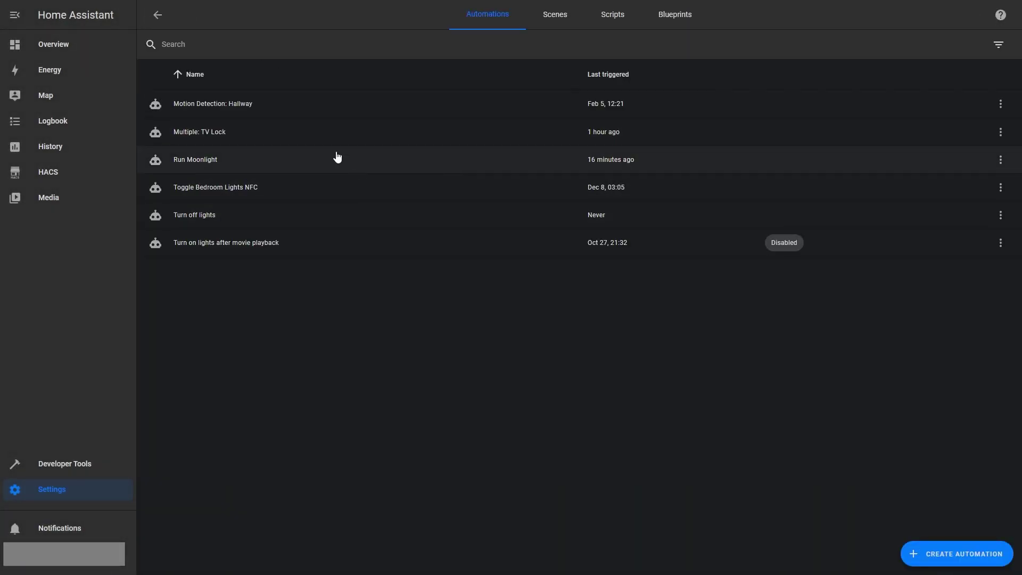
pyautogui.click(977, 559)
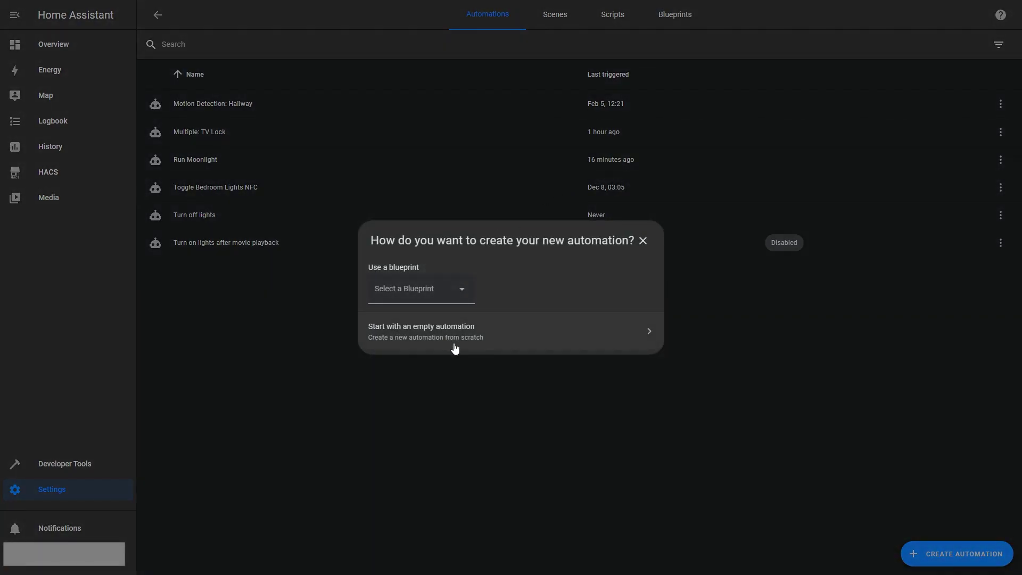
pyautogui.click(643, 241)
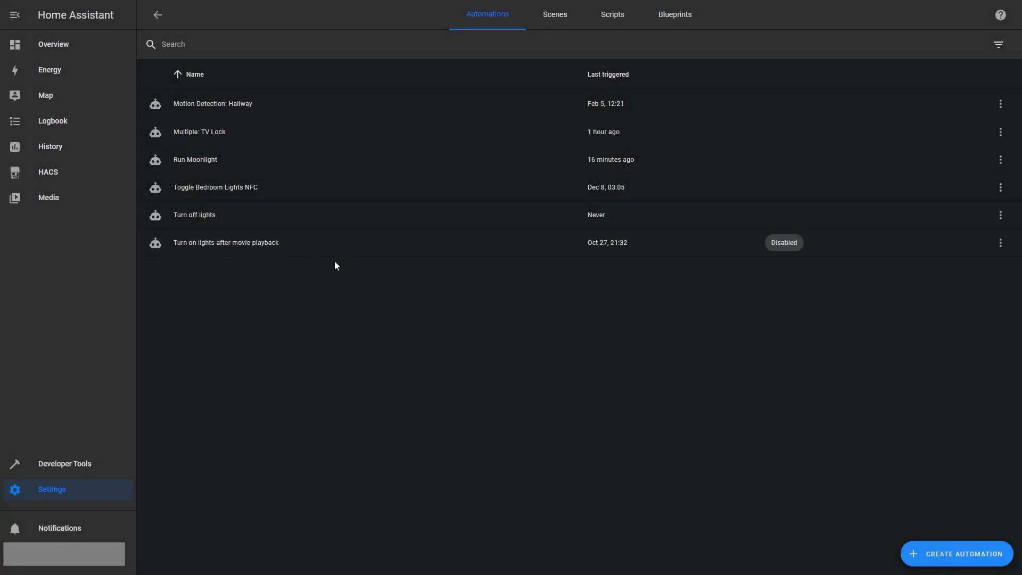
# Show the Run Moonlight automation as YAML, select its whole code, and return to the automations list
pyautogui.click(267, 170)
pyautogui.click(1001, 14)
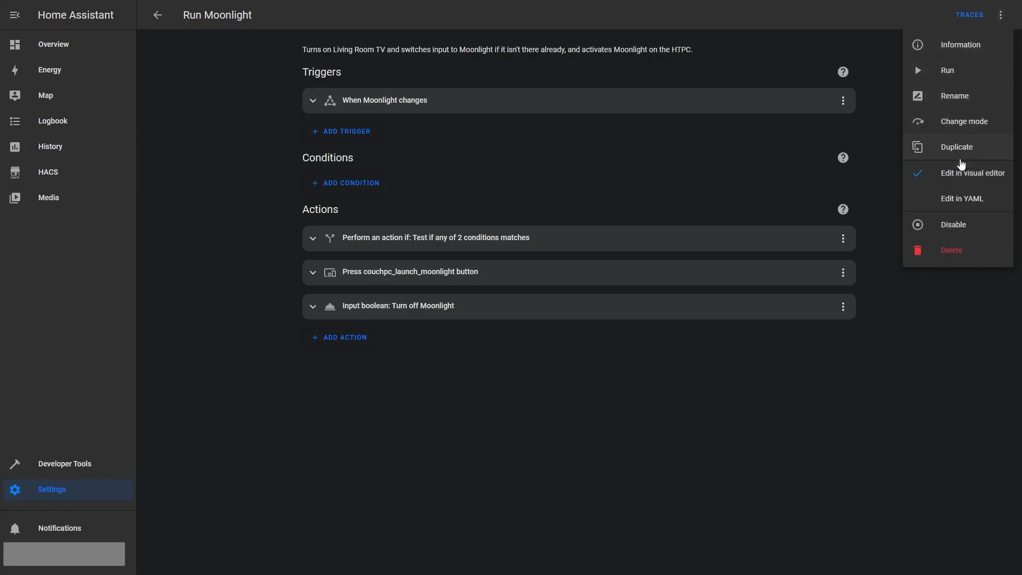
pyautogui.click(963, 198)
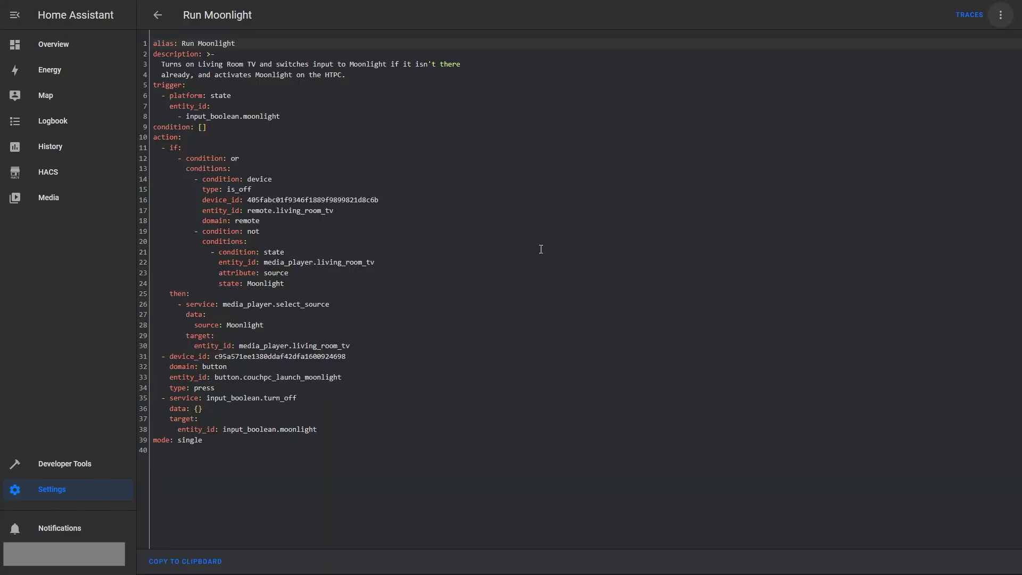
pyautogui.hotkey('ctrl', 'a')
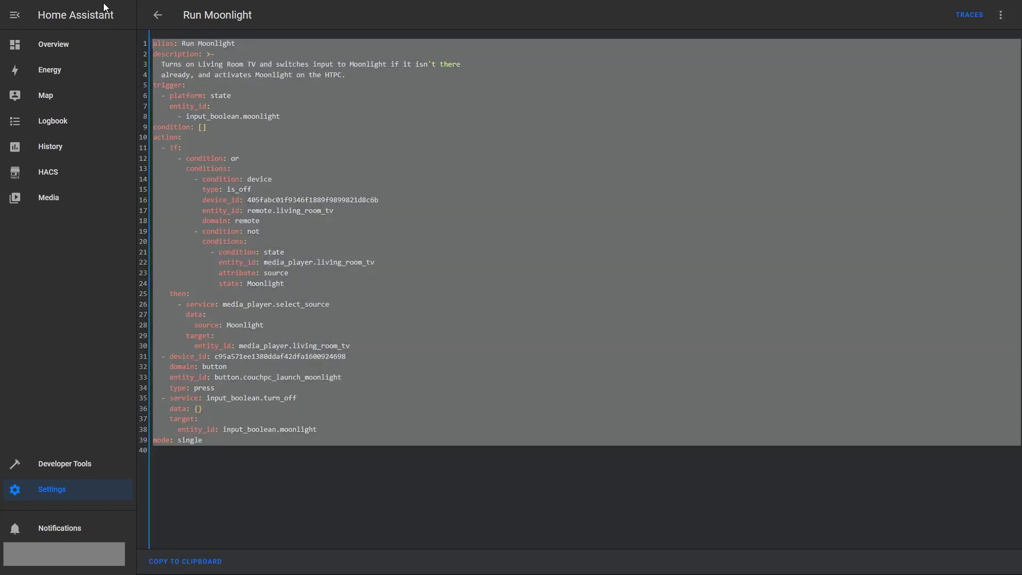
pyautogui.click(375, 277)
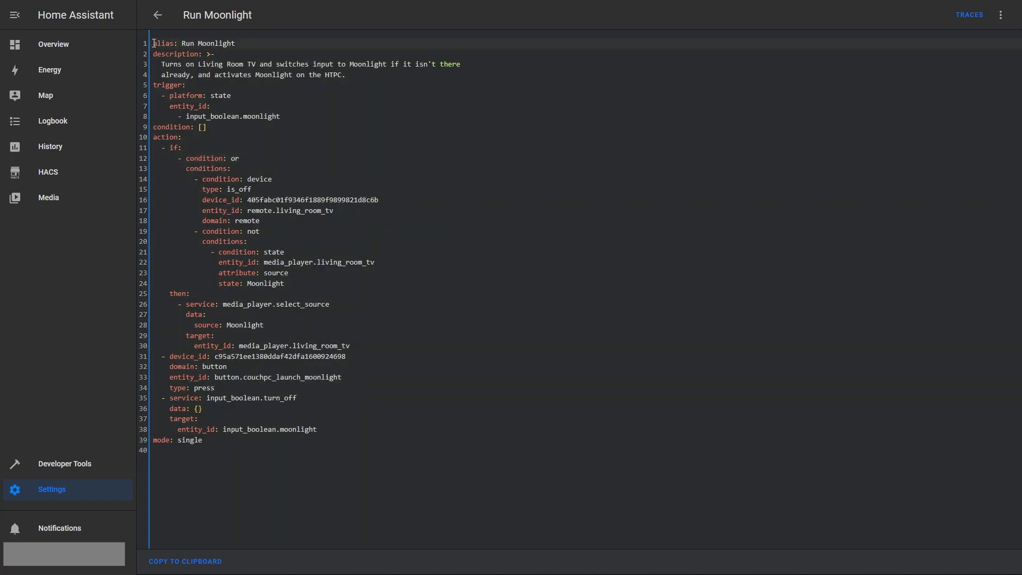
pyautogui.moveTo(149, 40); pyautogui.dragTo(369, 401)
pyautogui.click(158, 15)
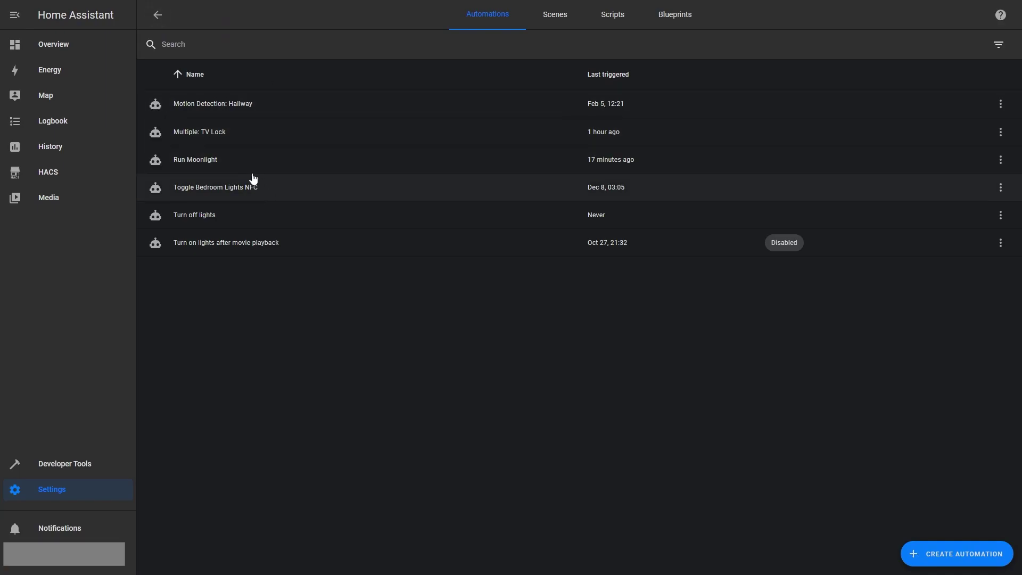
# Replace the trigger entity of the Run Moonlight automation with the Open Moonlight toggle, input_boolean.open_moonlight
pyautogui.click(254, 180)
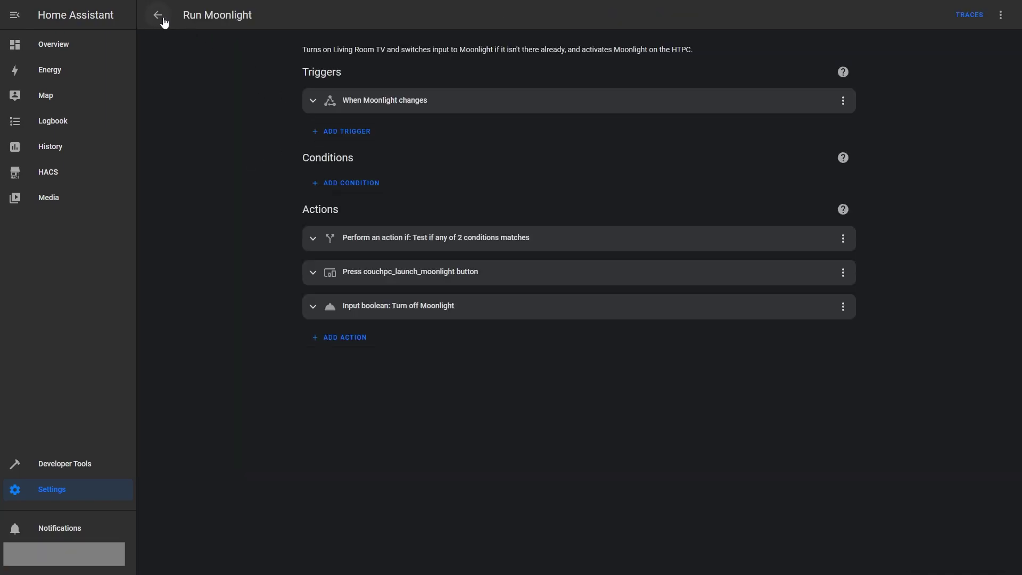
pyautogui.click(382, 101)
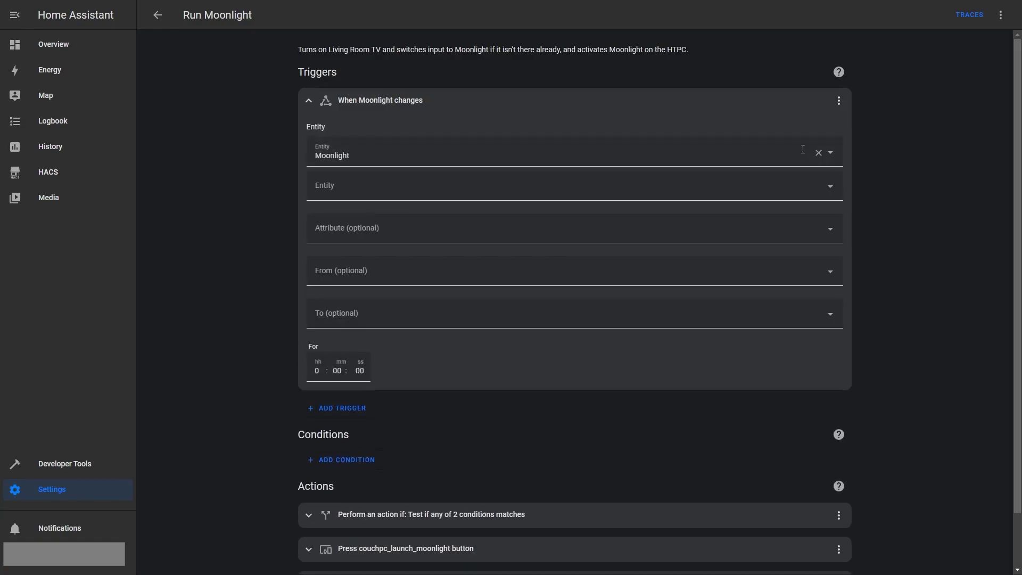
pyautogui.click(818, 156)
pyautogui.click(818, 156)
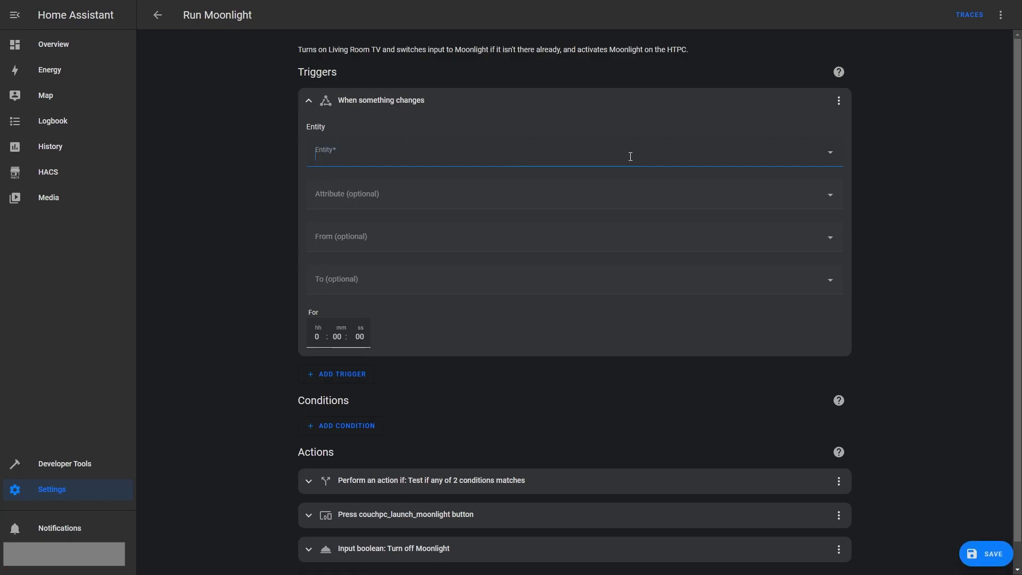
pyautogui.click(630, 156)
pyautogui.write('input_boolean.open')
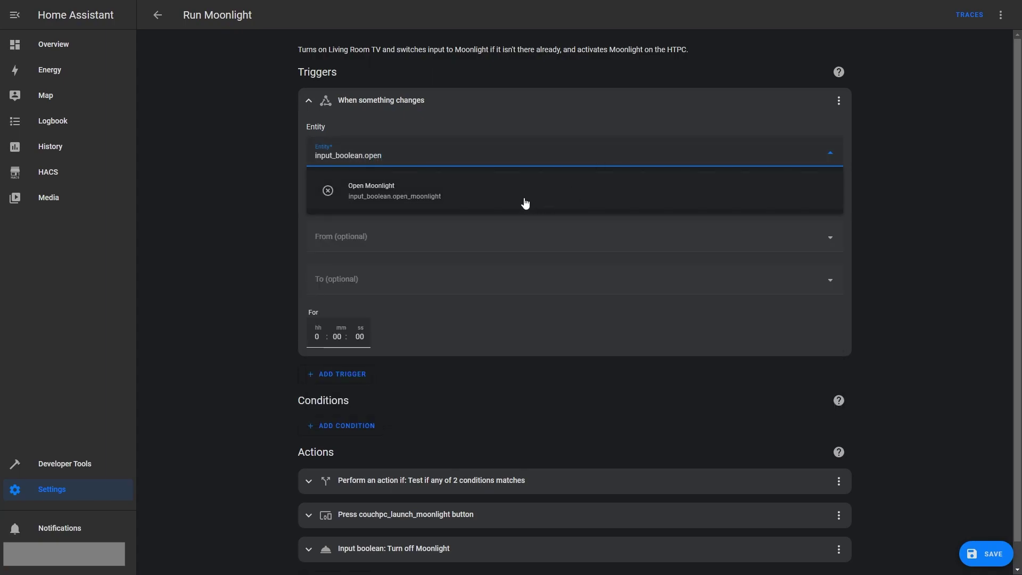
pyautogui.click(526, 203)
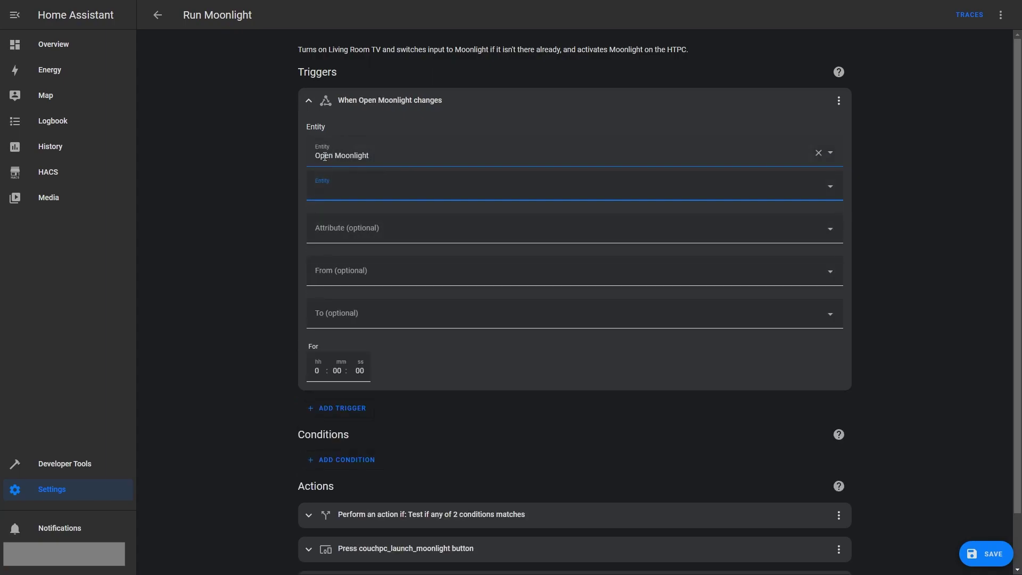
pyautogui.click(399, 106)
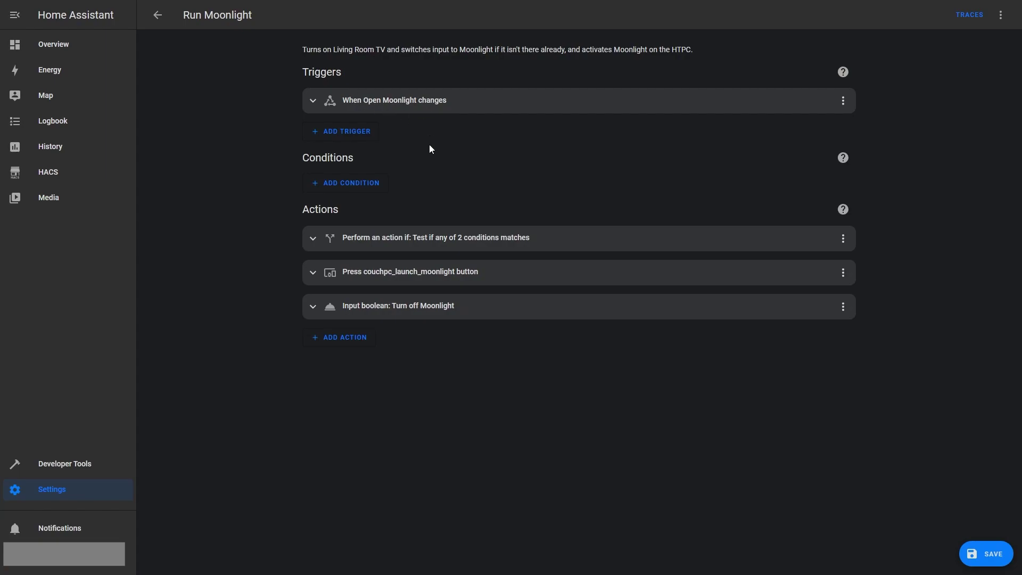
# Examine the two conditions of the automation's if action, including the nested check of the Living Room TV's source state
pyautogui.click(378, 237)
pyautogui.click(383, 301)
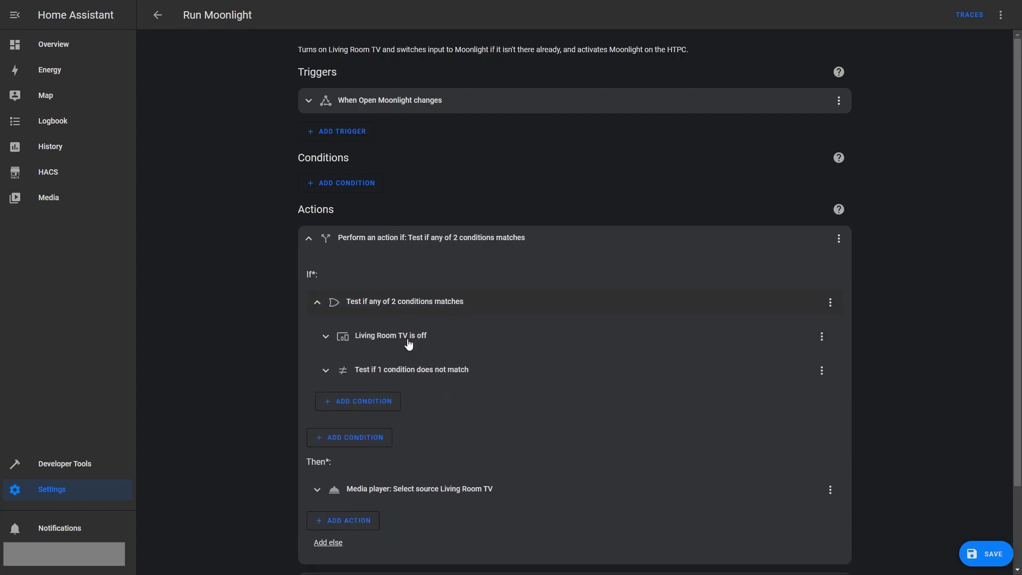
pyautogui.click(392, 372)
pyautogui.click(405, 403)
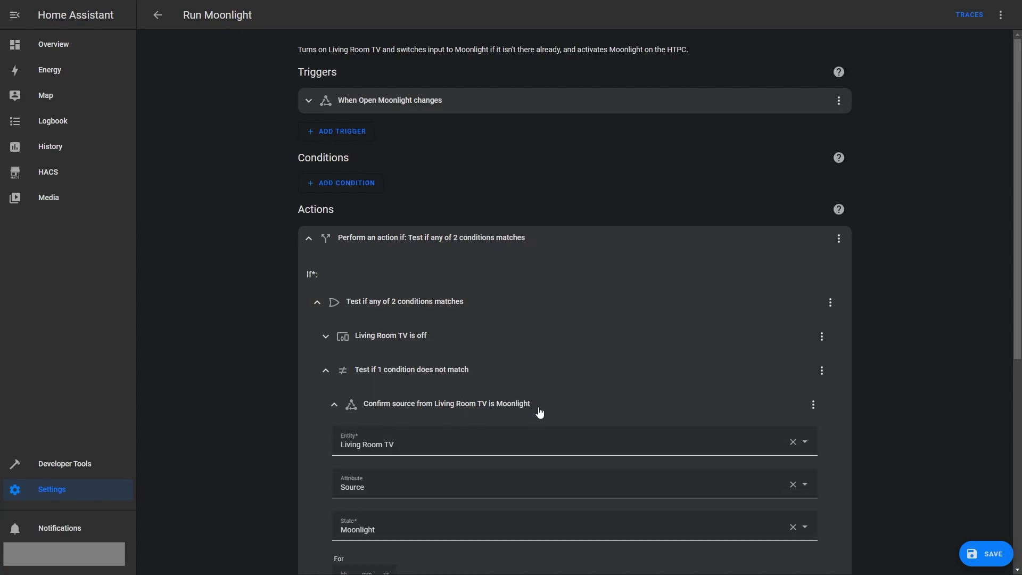
pyautogui.scroll(-2, 538, 413)
pyautogui.click(385, 426)
pyautogui.doubleClick(386, 426)
pyautogui.click(334, 428)
pyautogui.hotkey('ctrl', 'a')
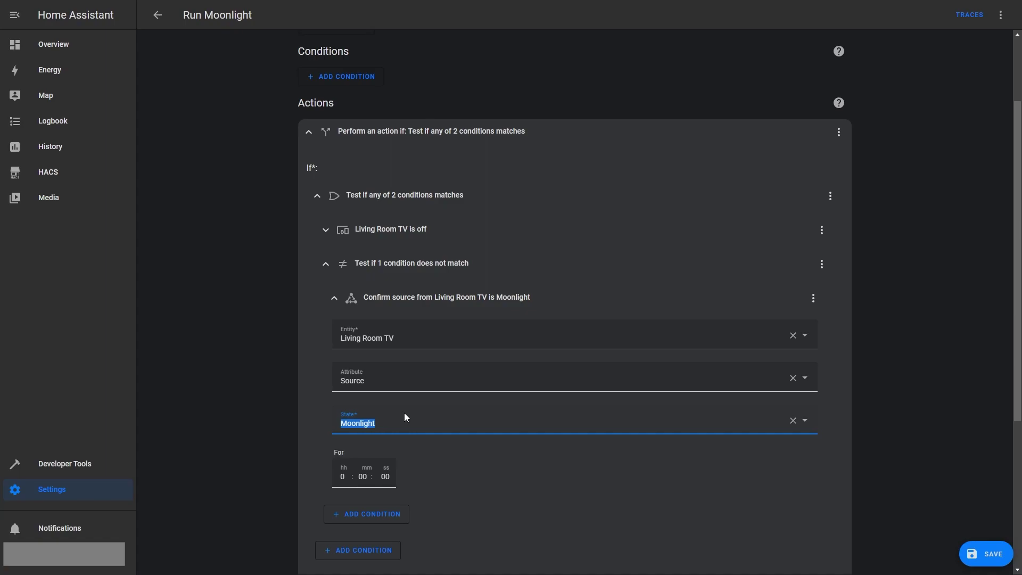
pyautogui.click(459, 310)
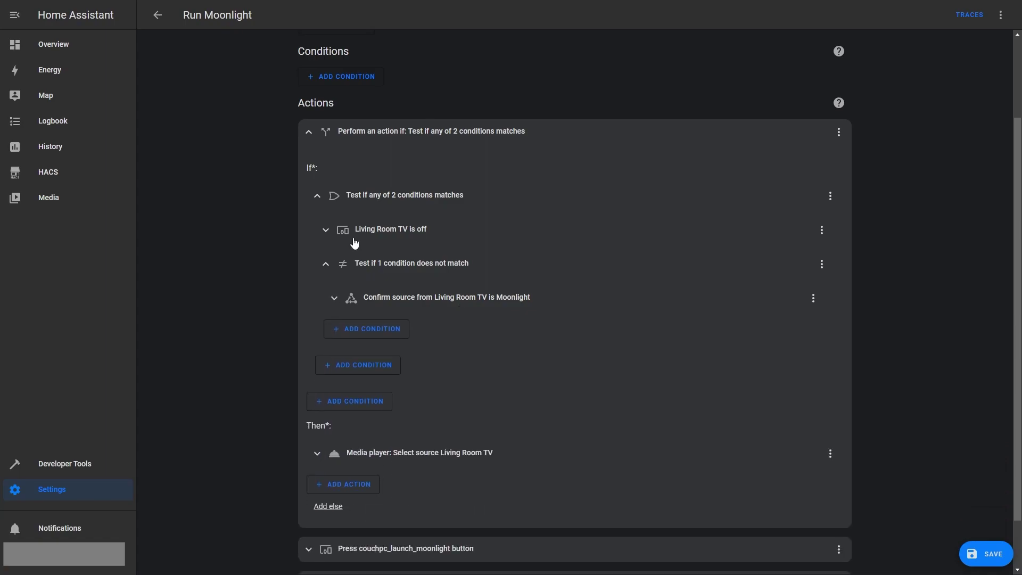
pyautogui.click(388, 270)
pyautogui.click(361, 208)
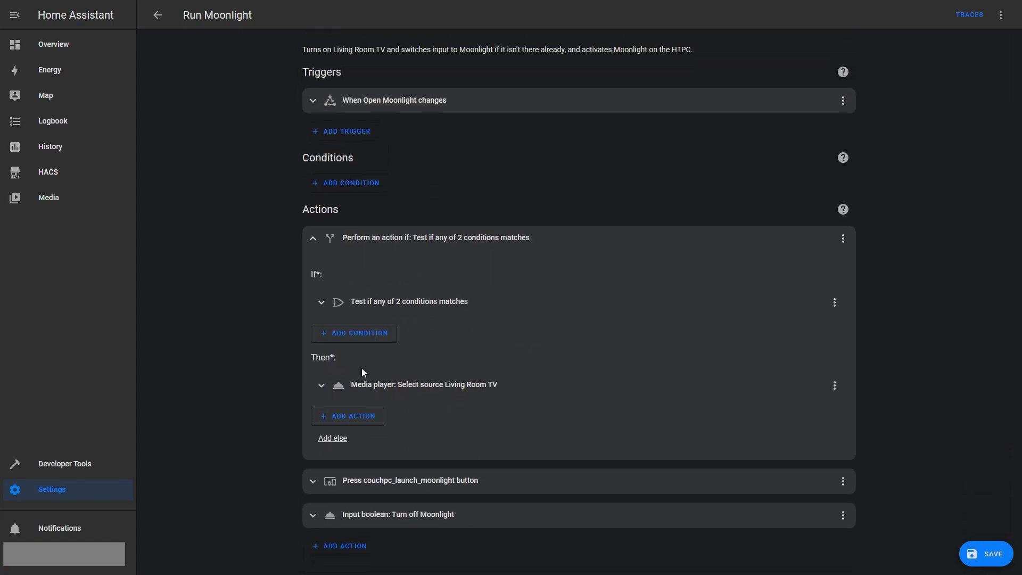
# Examine the service, target and source of the if action's Media player: Select source action
pyautogui.click(366, 385)
pyautogui.scroll(-2, 548, 434)
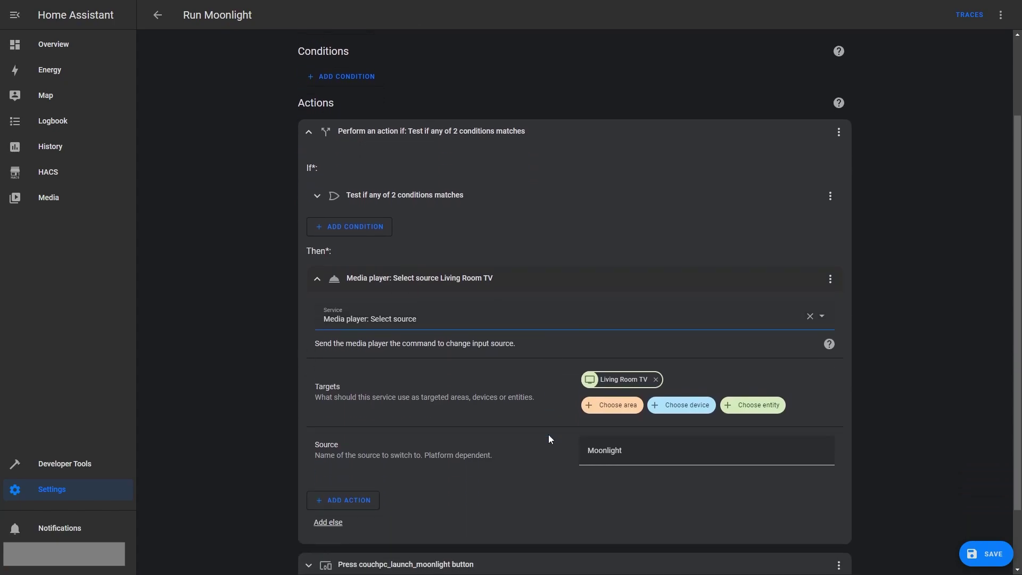
pyautogui.click(655, 459)
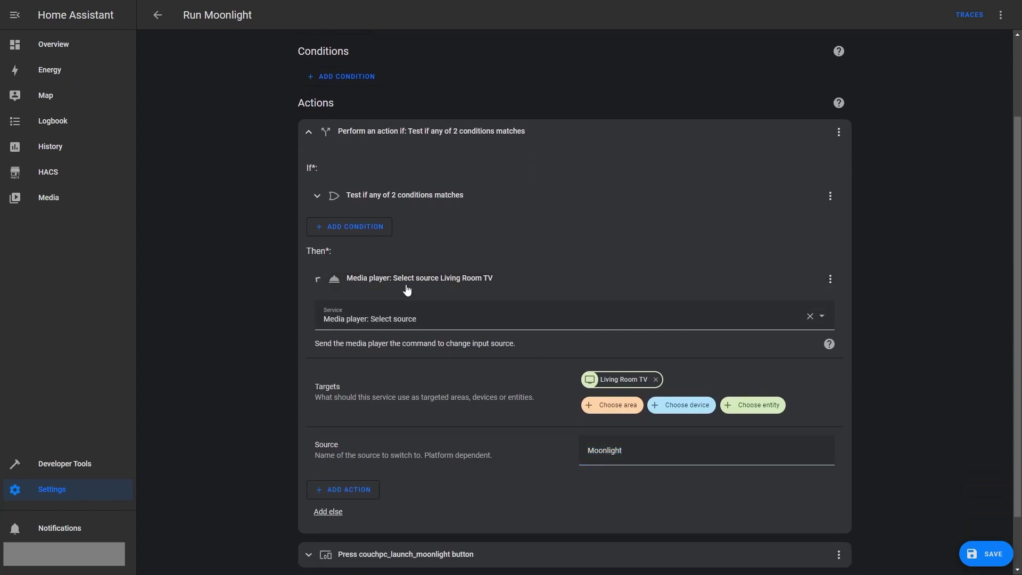
pyautogui.click(407, 287)
# Examine the device and action set in the Press couchpc_launch_moonlight button action
pyautogui.click(399, 480)
pyautogui.scroll(-2, 394, 452)
pyautogui.moveTo(484, 399); pyautogui.dragTo(326, 400)
pyautogui.click(512, 408)
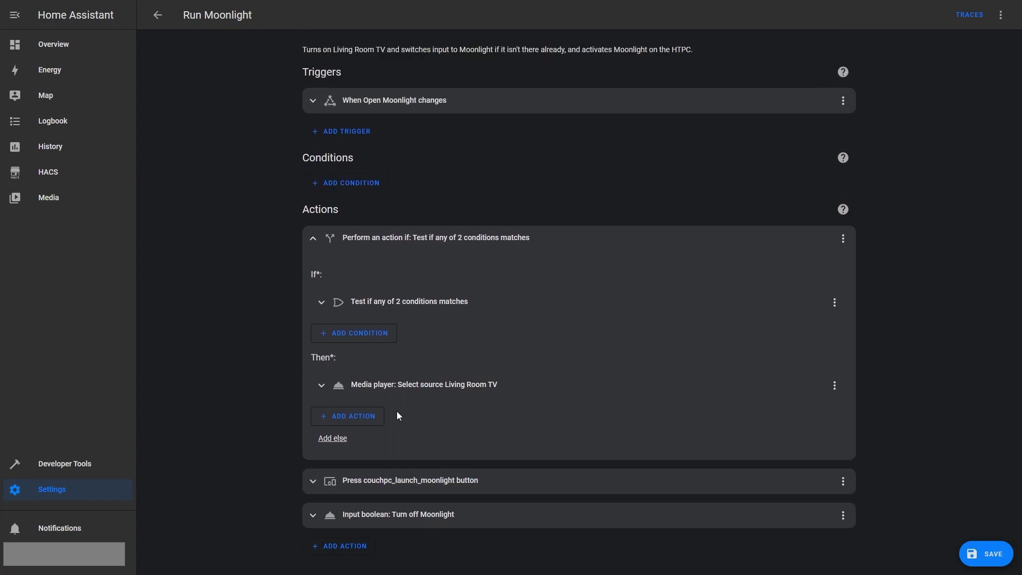
pyautogui.click(417, 479)
# Review the Input boolean: Turn off action at the end of the automation
pyautogui.click(356, 524)
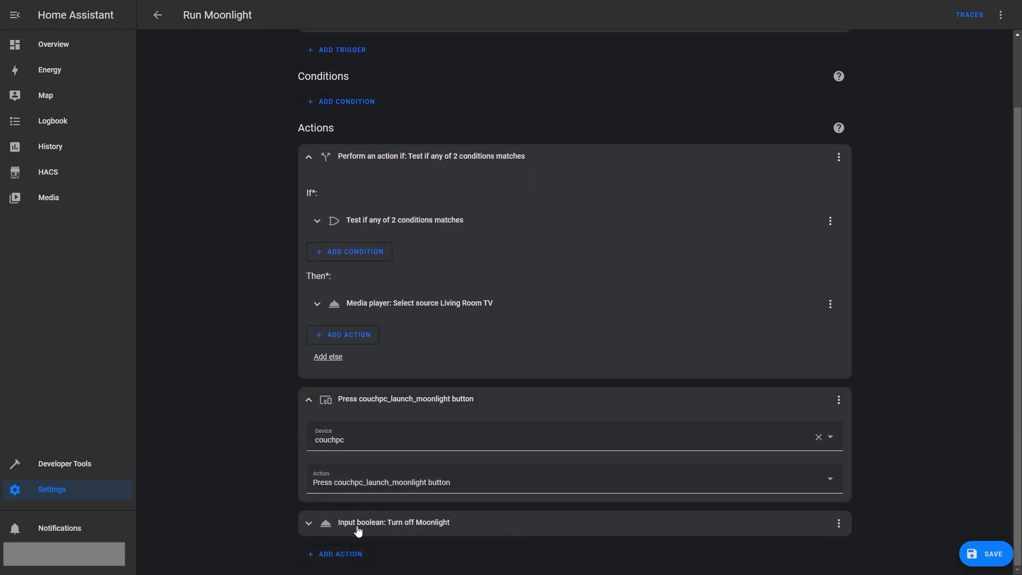
pyautogui.scroll(-3, 244, 429)
pyautogui.moveTo(461, 390); pyautogui.dragTo(386, 387)
pyautogui.scroll(5, 360, 110)
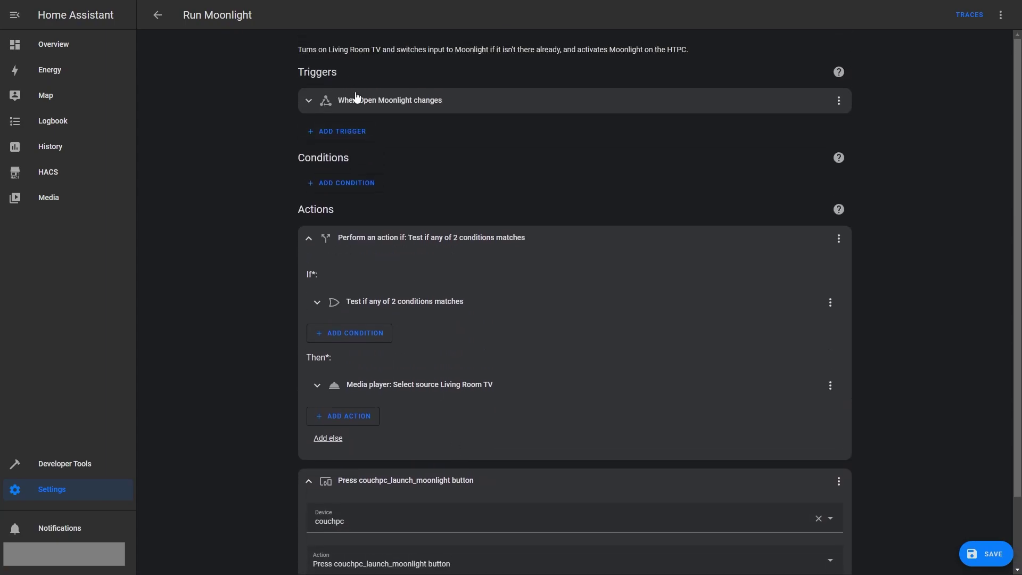
# Check the automation's trigger entity and expand the Input boolean: Turn off action to compare its target
pyautogui.click(357, 97)
pyautogui.click(323, 108)
pyautogui.scroll(-2, 218, 308)
pyautogui.click(455, 530)
pyautogui.scroll(-3, 479, 511)
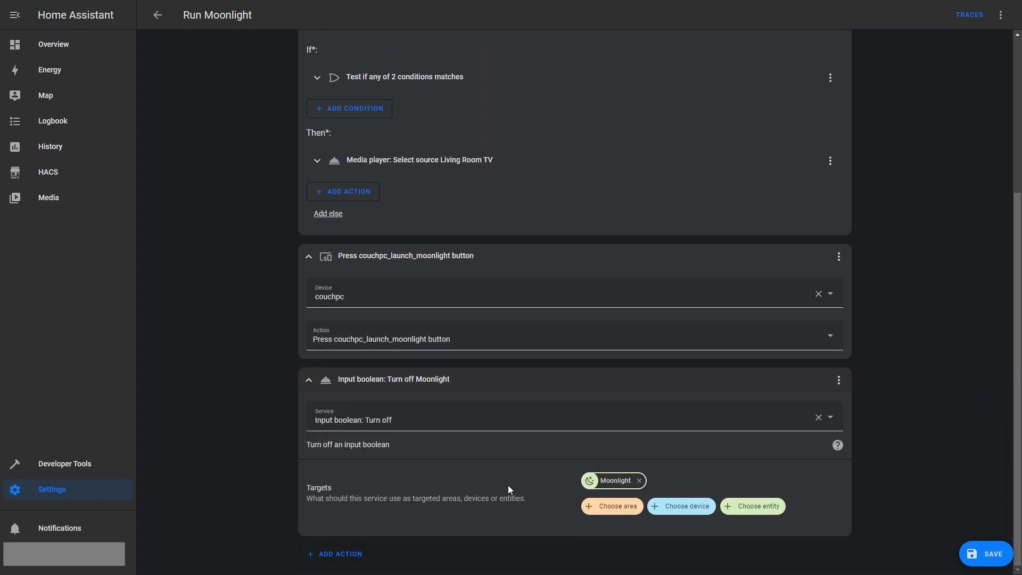
# Save the Run Moonlight automation and leave its editor
pyautogui.scroll(5, 465, 456)
pyautogui.scroll(-5, 463, 468)
pyautogui.click(983, 554)
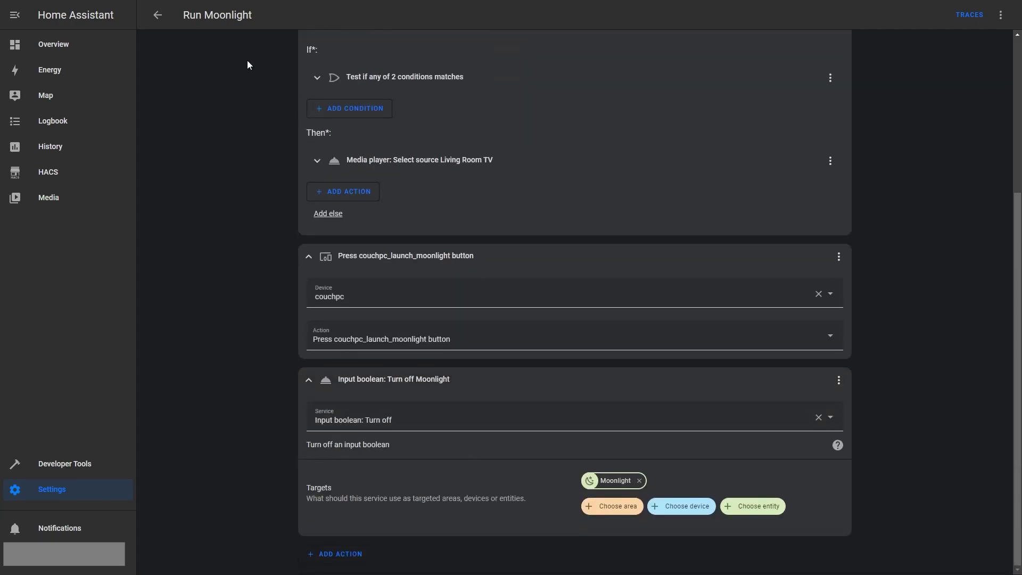
pyautogui.click(158, 15)
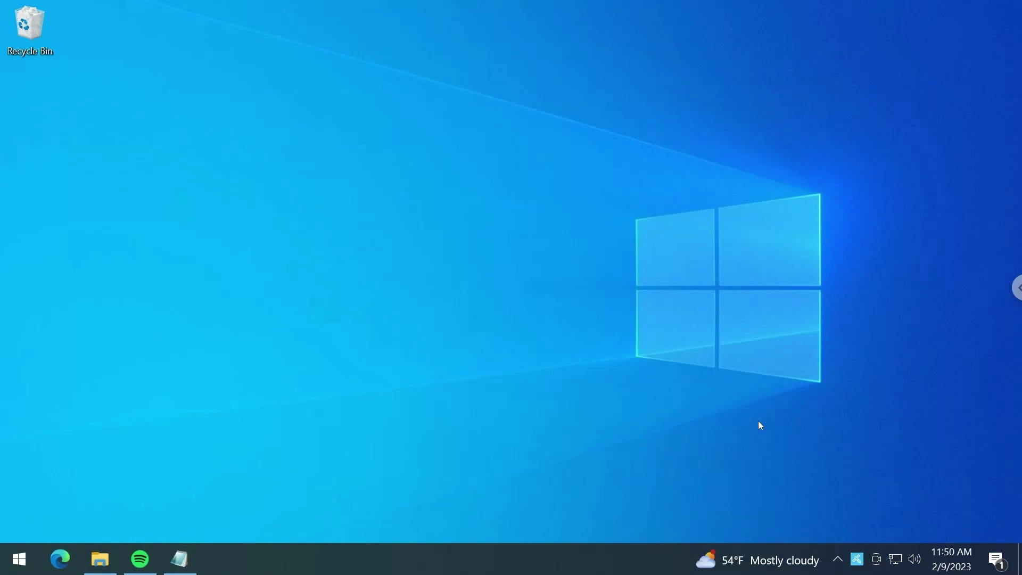
# Switch to HASS.Agent and restart it
pyautogui.rightClick(856, 553)
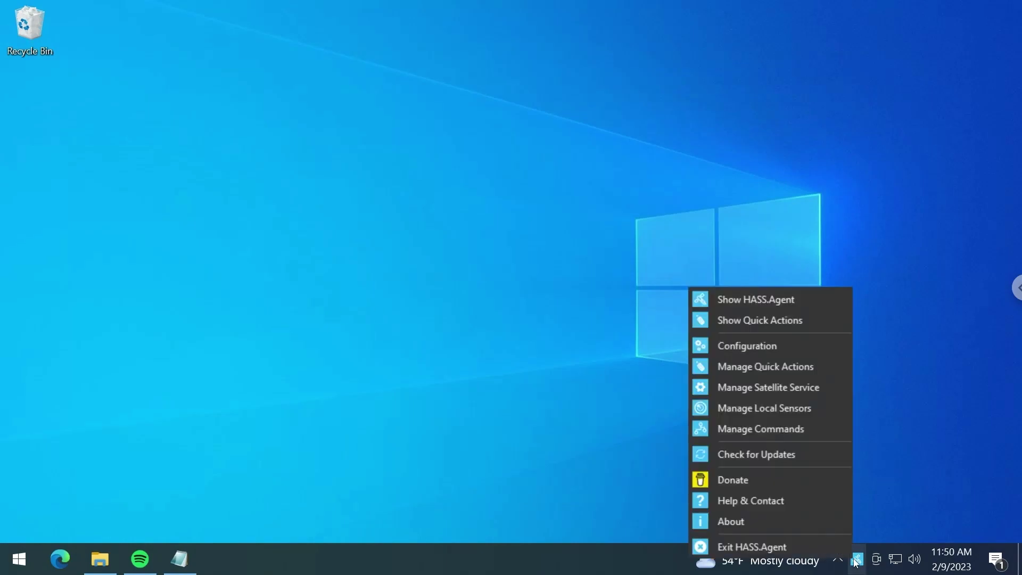
pyautogui.click(775, 301)
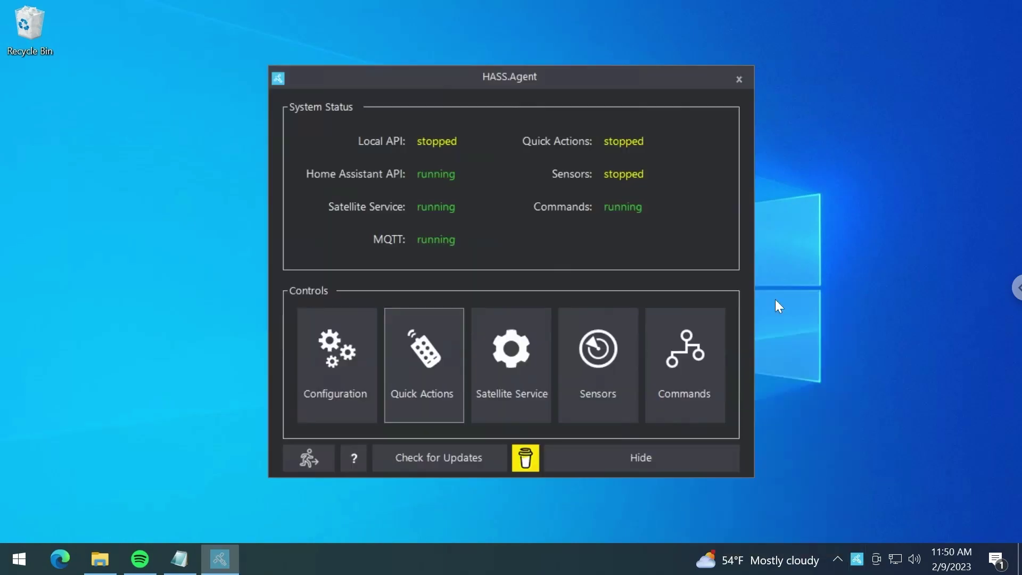
pyautogui.click(308, 465)
pyautogui.click(514, 292)
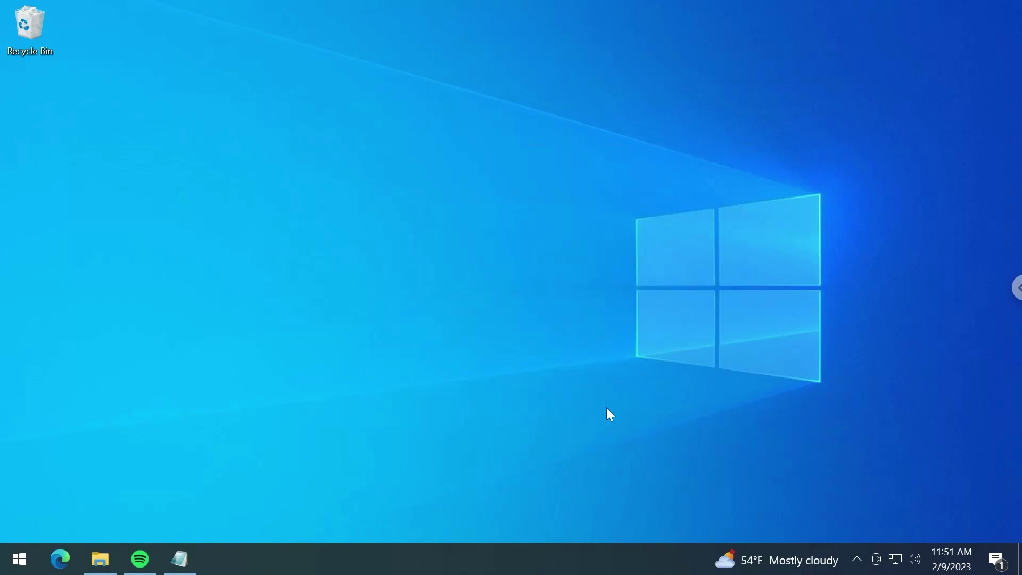
# Start a new HASS.Agent quick action in the InputBoolean domain for the open_moonlight entity
pyautogui.click(861, 553)
pyautogui.rightClick(890, 506)
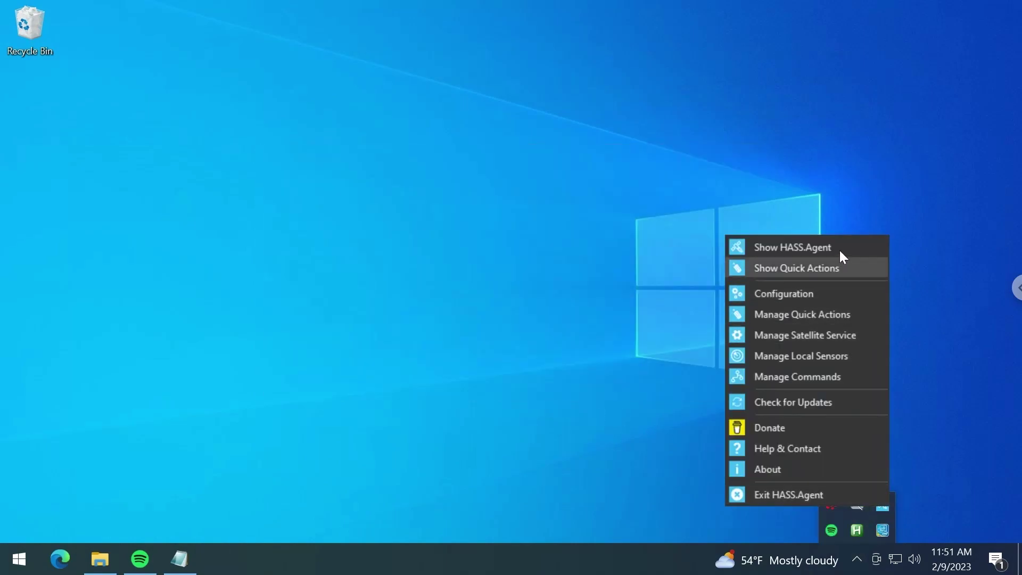
pyautogui.click(838, 248)
pyautogui.click(421, 362)
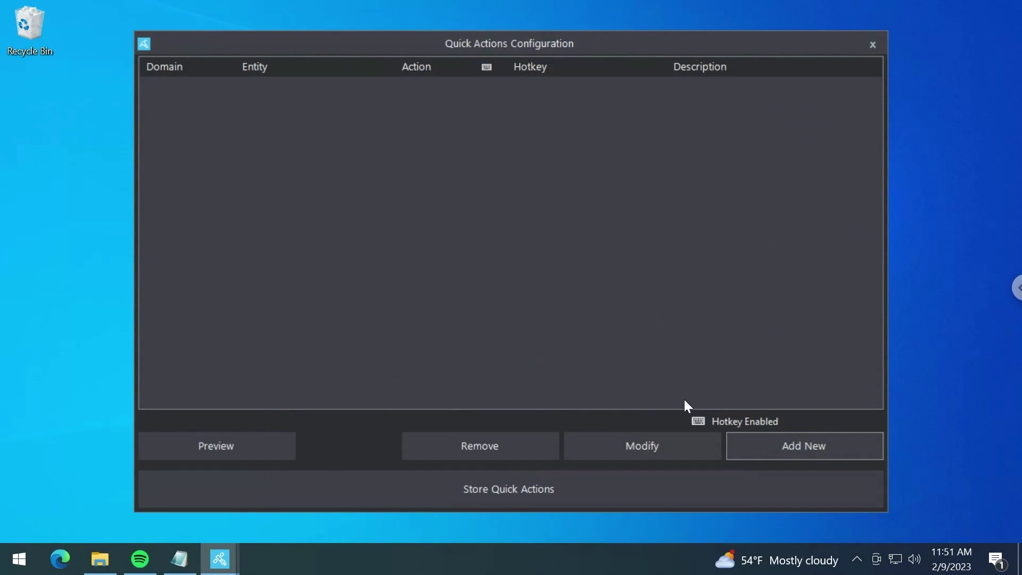
pyautogui.click(785, 456)
pyautogui.click(135, 227)
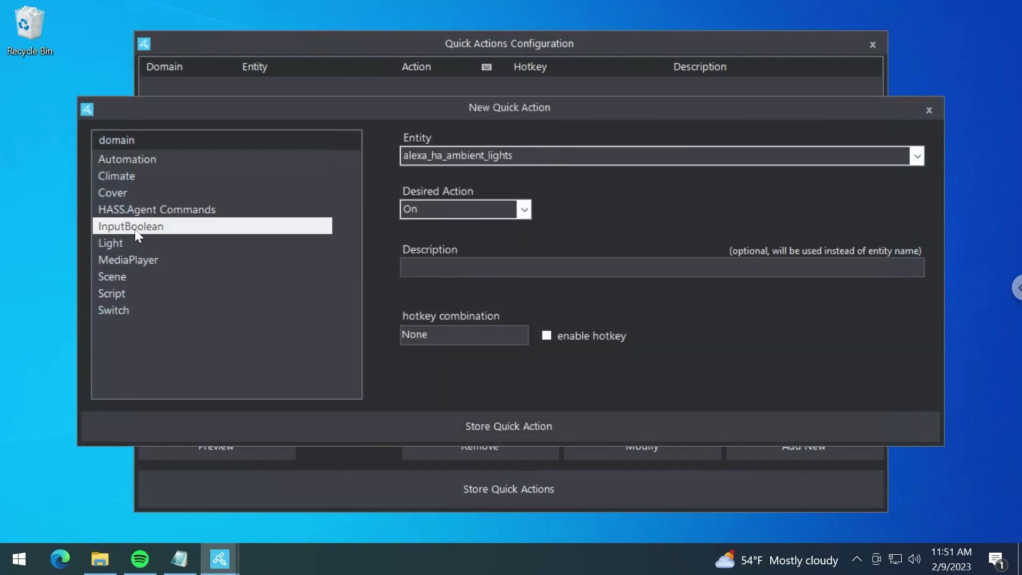
pyautogui.click(453, 155)
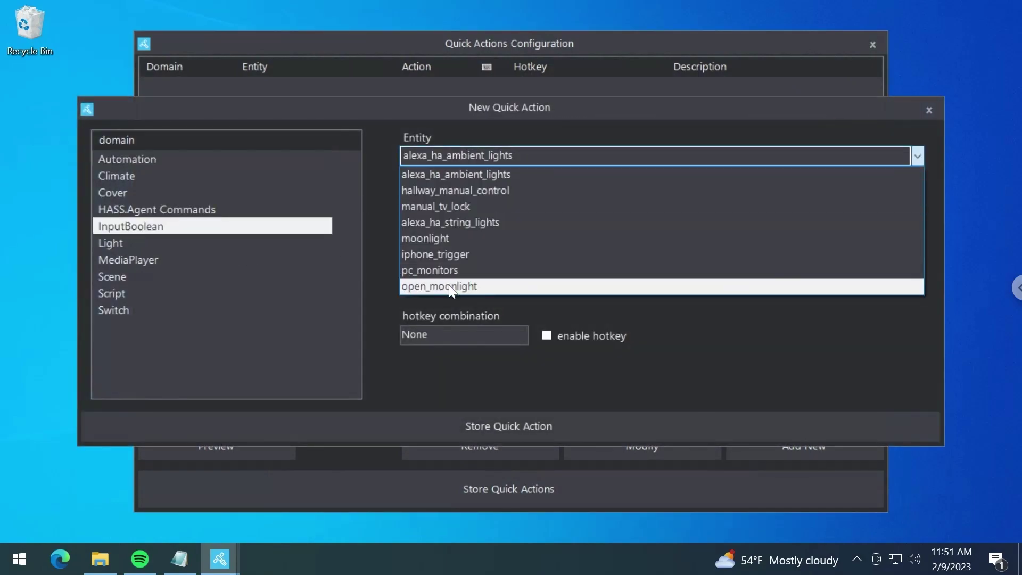
pyautogui.click(451, 286)
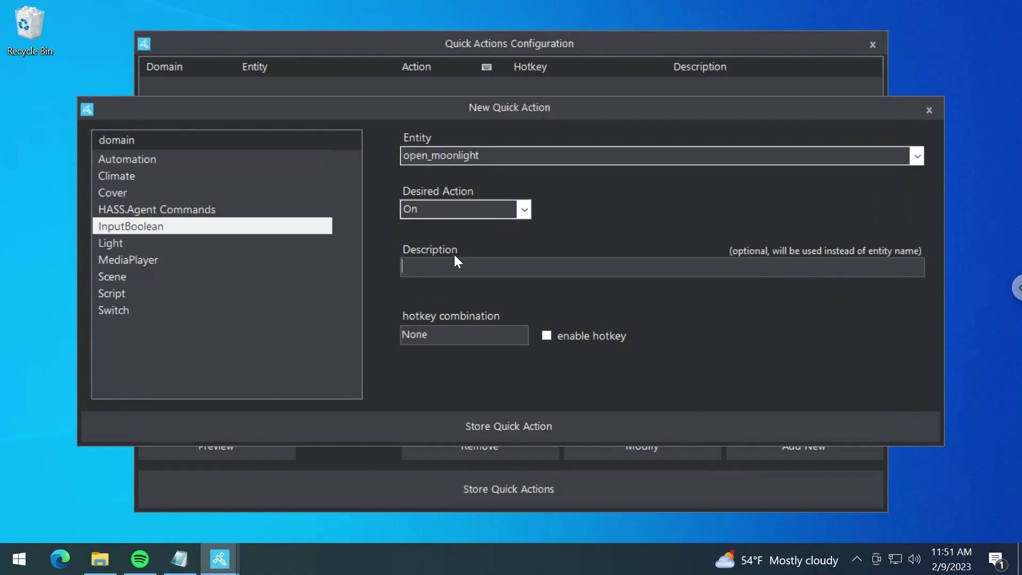
# Set the quick action's desired action to On with hotkey F5, store it, and close HASS.Agent's window
pyautogui.click(474, 210)
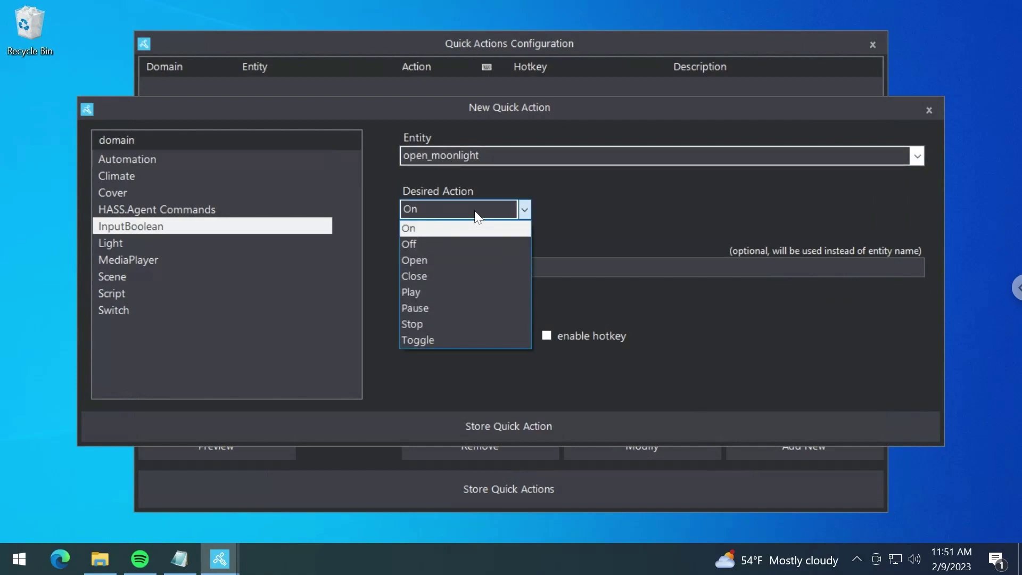
pyautogui.click(473, 228)
pyautogui.click(462, 335)
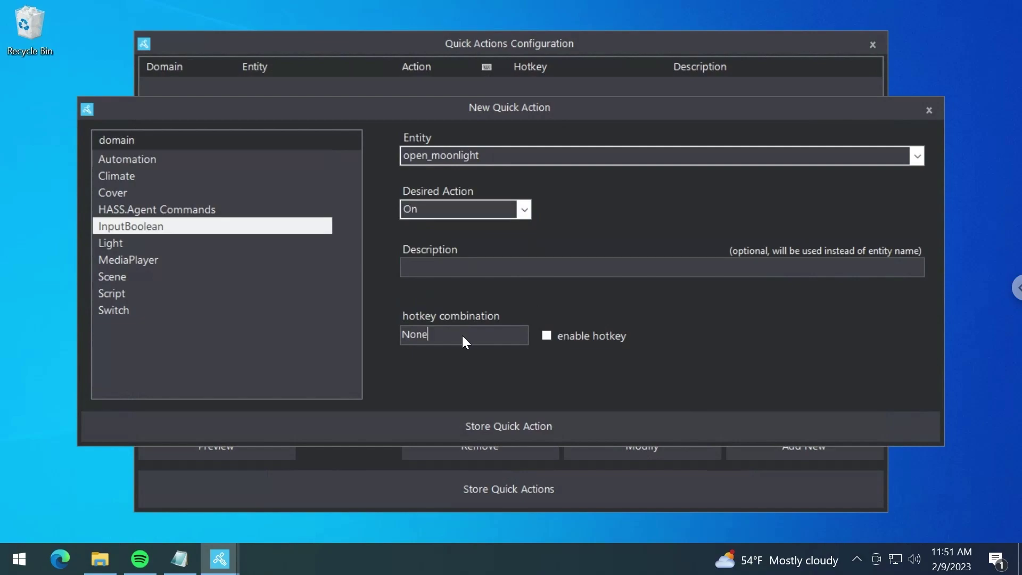
pyautogui.press('F5')
pyautogui.click(507, 425)
pyautogui.click(535, 488)
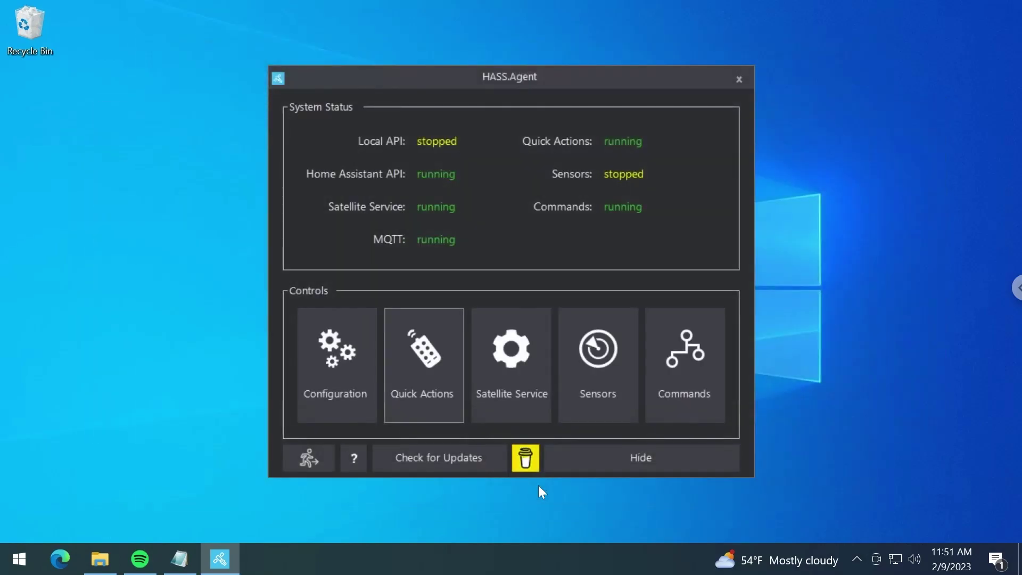
pyautogui.click(739, 80)
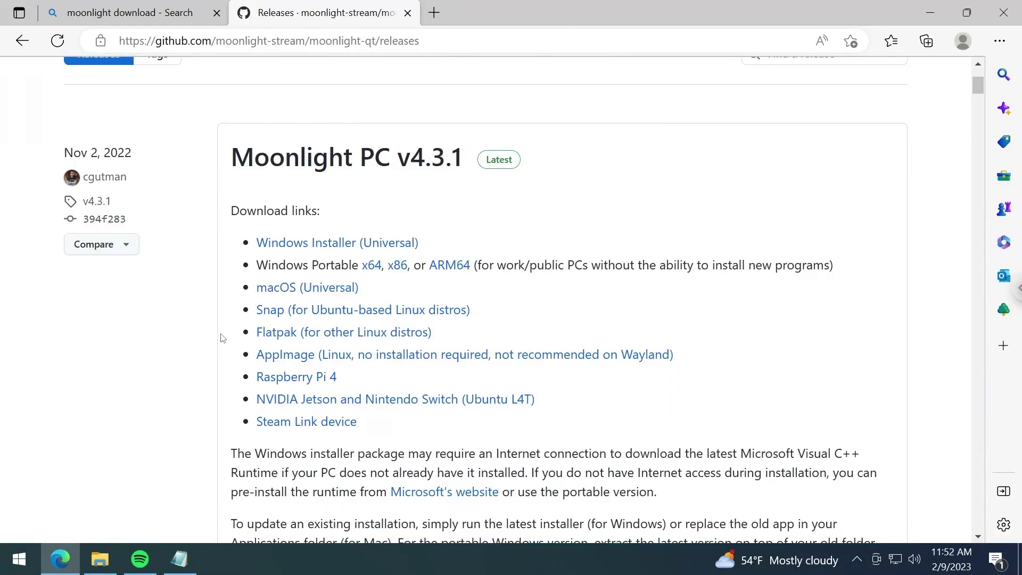
# Download the universal Windows installer of Moonlight PC v4.3.1 from the GitHub releases page
pyautogui.scroll(3, 221, 292)
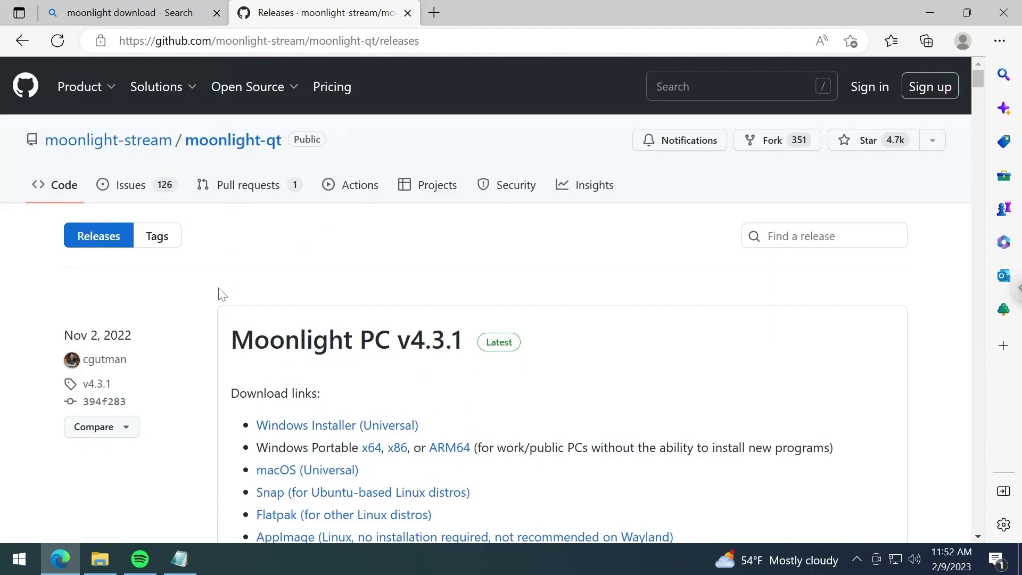
pyautogui.moveTo(233, 346); pyautogui.dragTo(503, 380)
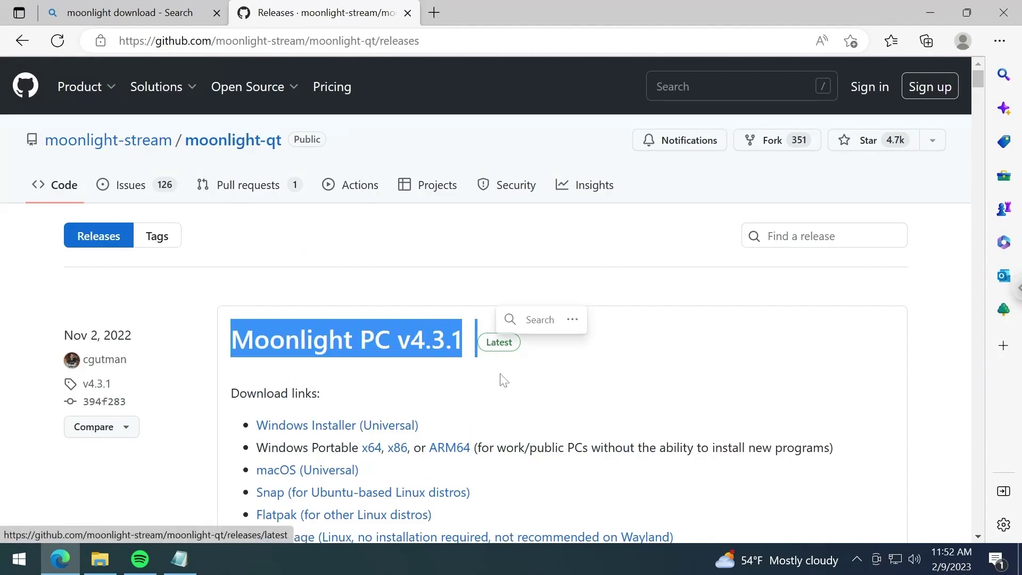
pyautogui.click(503, 380)
pyautogui.scroll(-1, 479, 384)
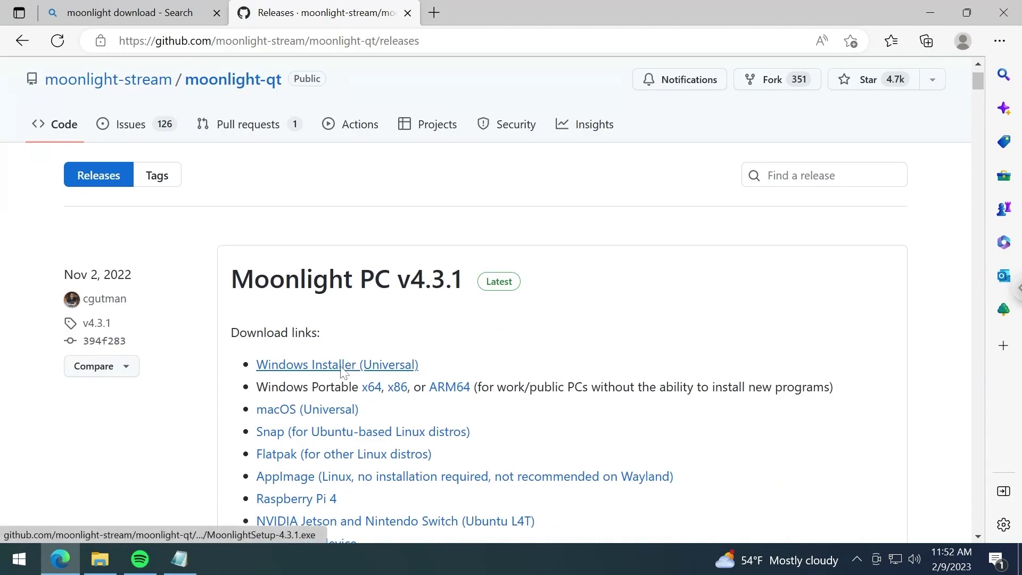
pyautogui.click(342, 367)
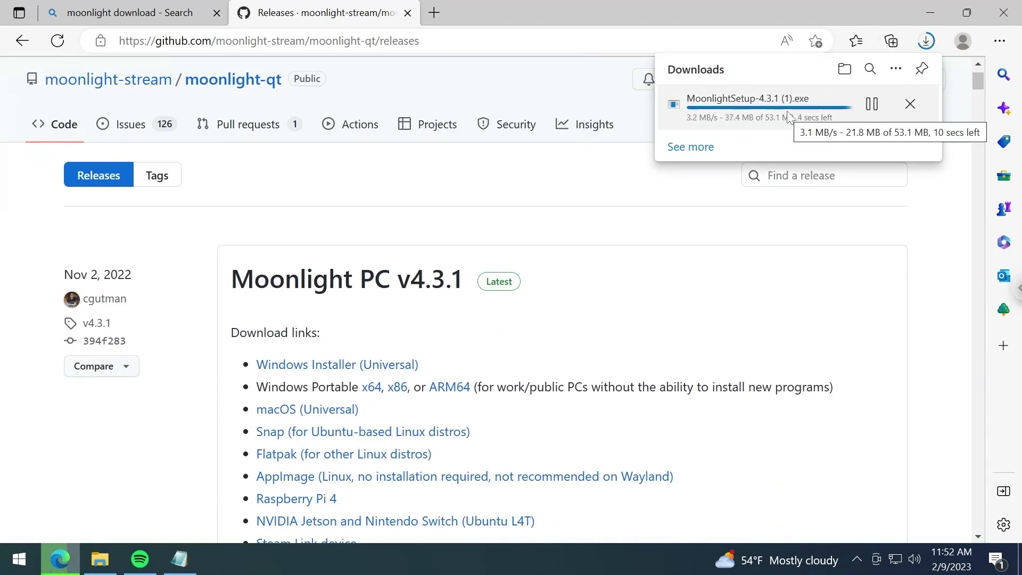
# Accept the license terms, install the Moonlight Game Streaming Client and close the finished setup
pyautogui.scroll(1, 769, 171)
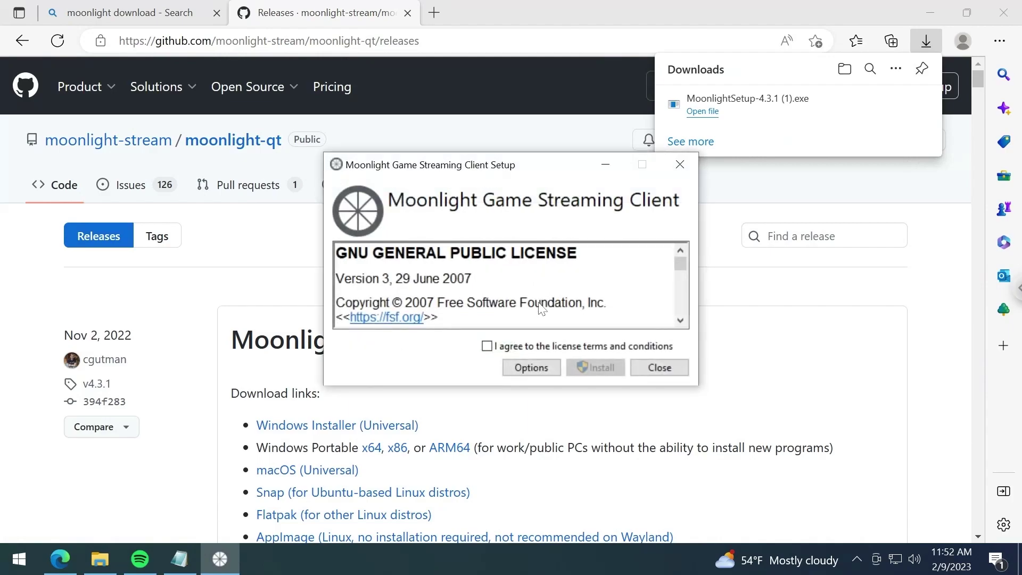
pyautogui.click(515, 347)
pyautogui.click(585, 367)
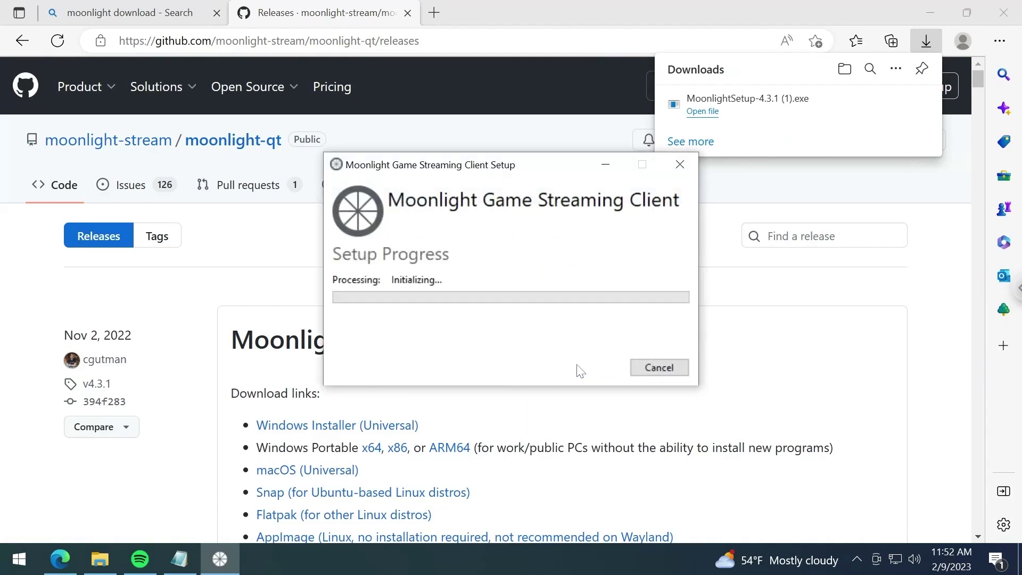
pyautogui.click(478, 382)
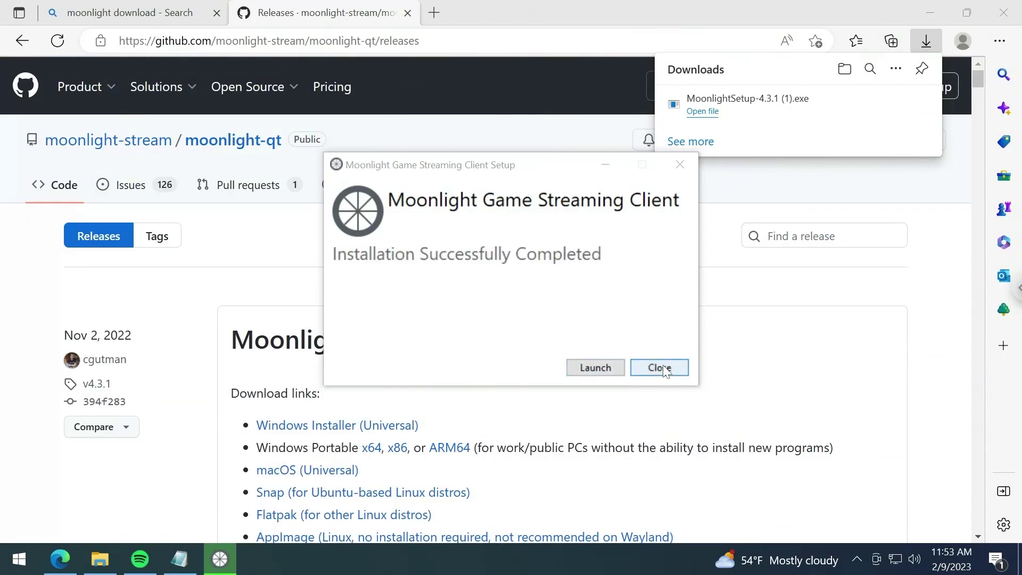
pyautogui.click(660, 367)
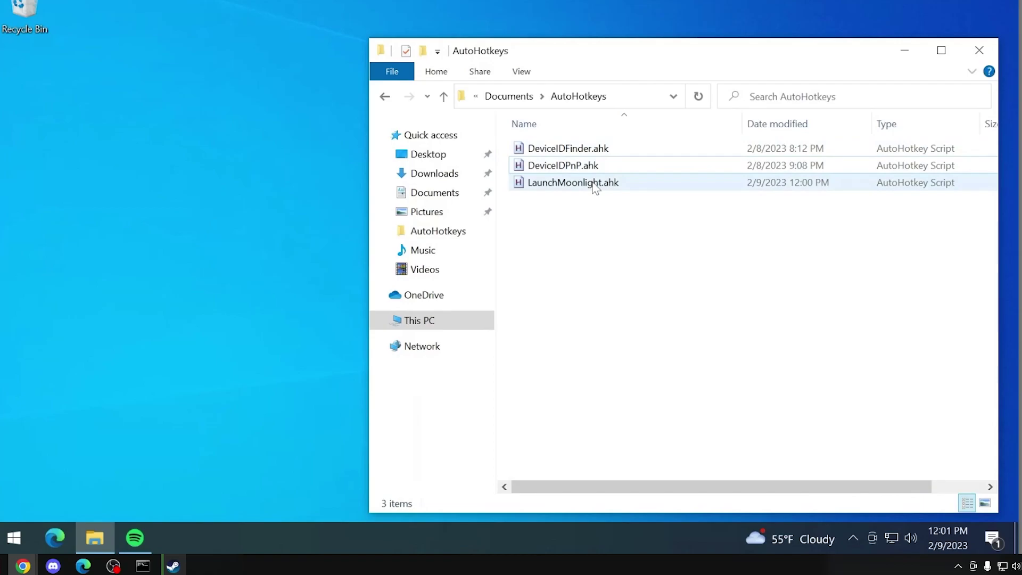
# Find and launch the installed Moonlight app
pyautogui.click(595, 187)
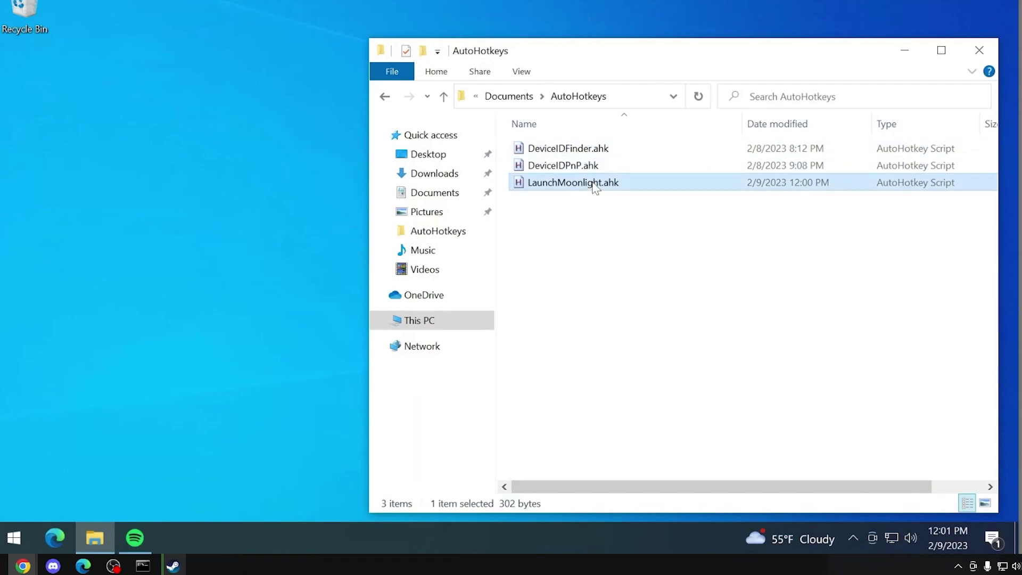
pyautogui.click(595, 253)
pyautogui.click(11, 539)
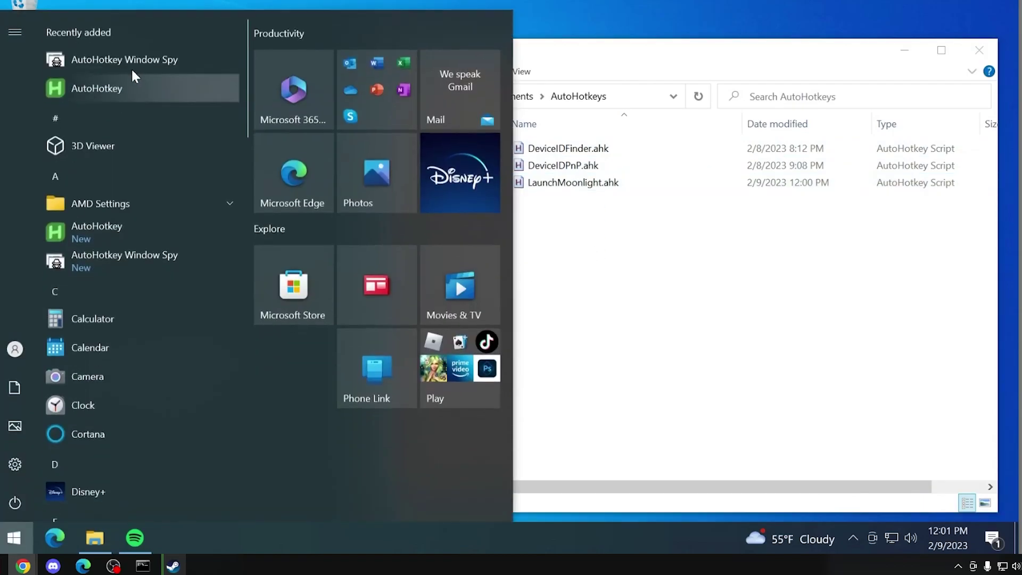
pyautogui.write('moonlight')
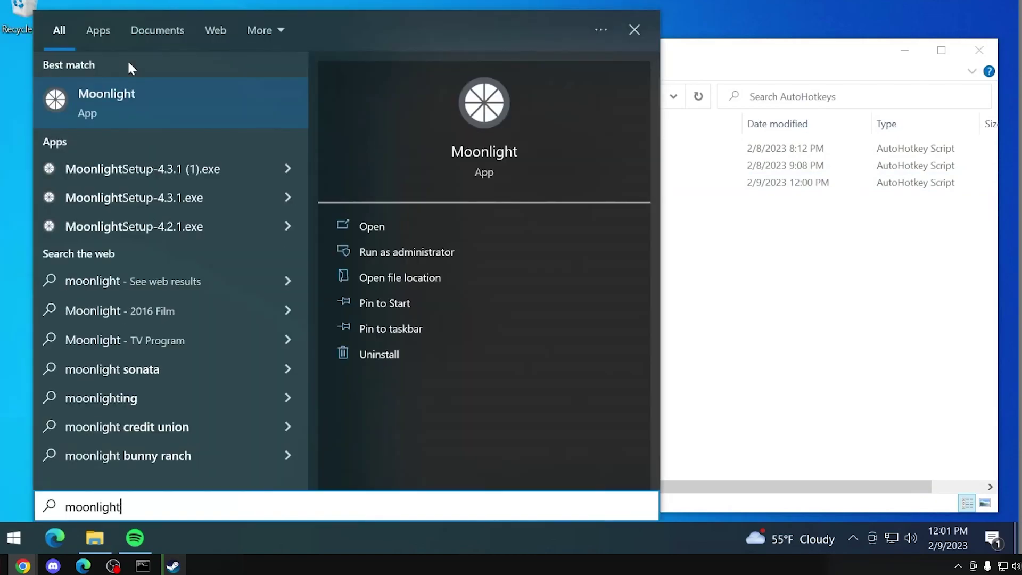
pyautogui.press('Return')
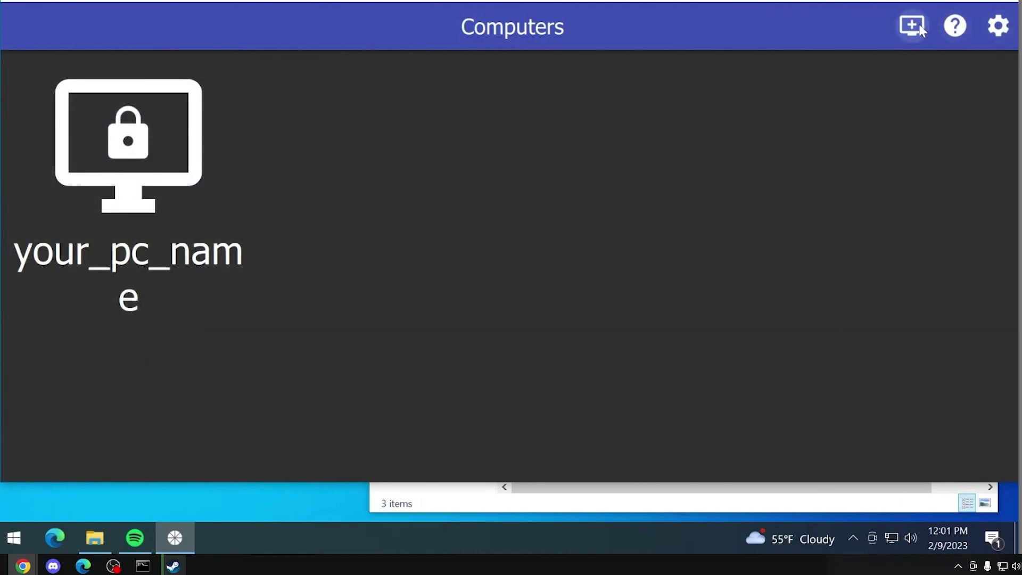
pyautogui.click(914, 25)
pyautogui.click(398, 246)
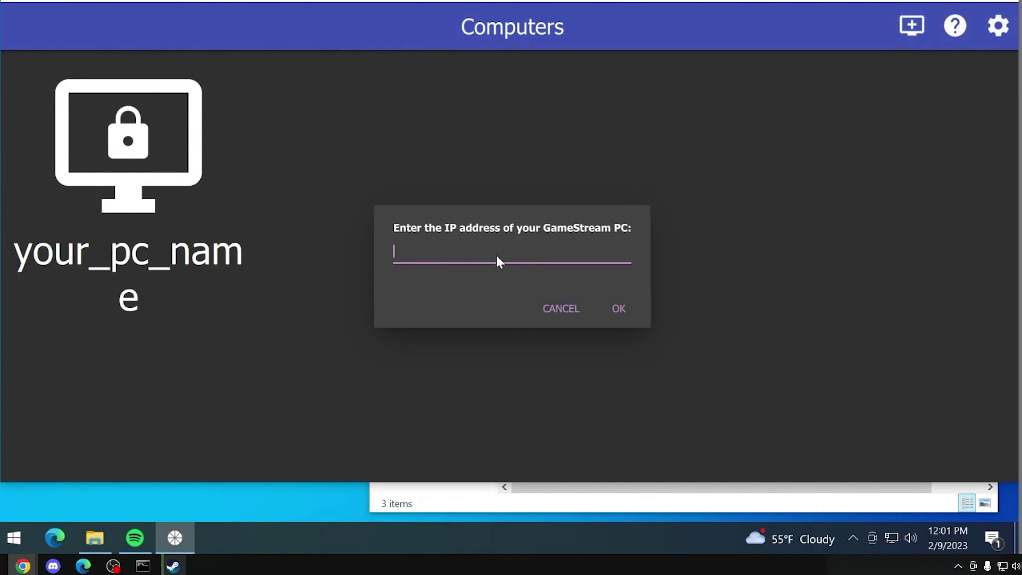
pyautogui.click(549, 306)
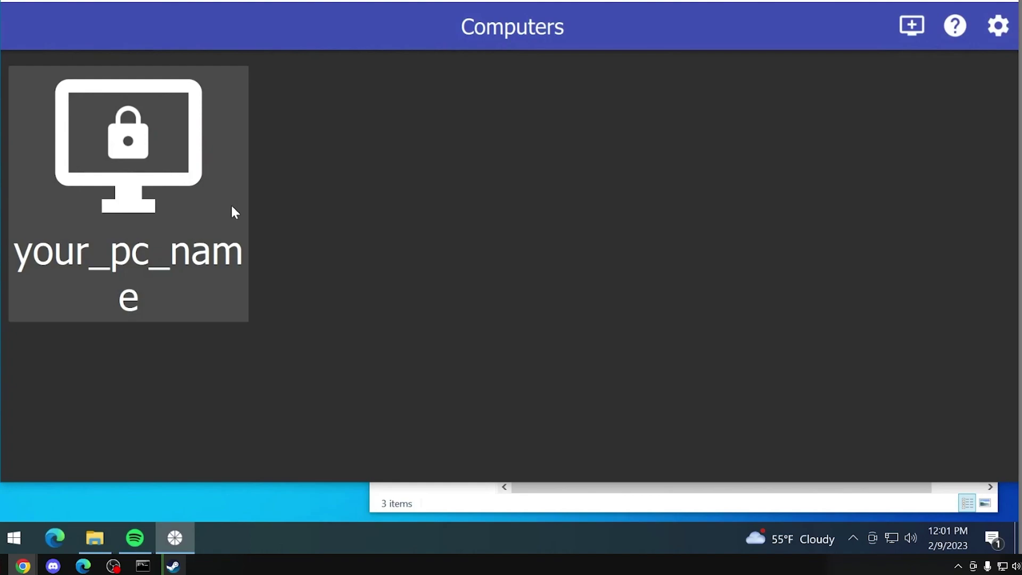
# Start pairing with your_pc_name in Moonlight and bring up Sunshine's PIN pairing page beside the pairing prompt
pyautogui.click(232, 207)
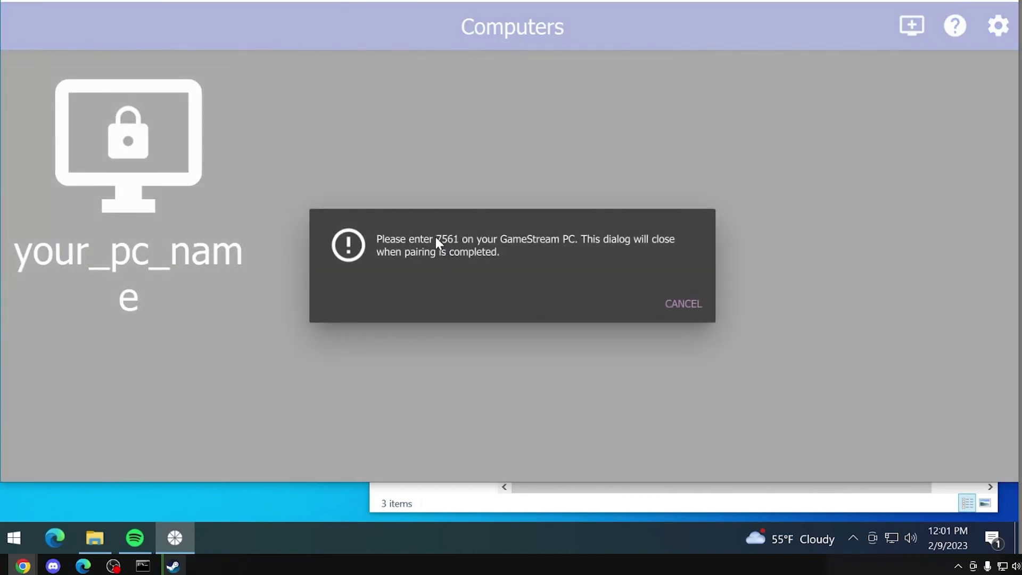
pyautogui.moveTo(22, 565)
pyautogui.click(84, 519)
pyautogui.moveTo(524, 240); pyautogui.dragTo(594, 51)
pyautogui.click(858, 122)
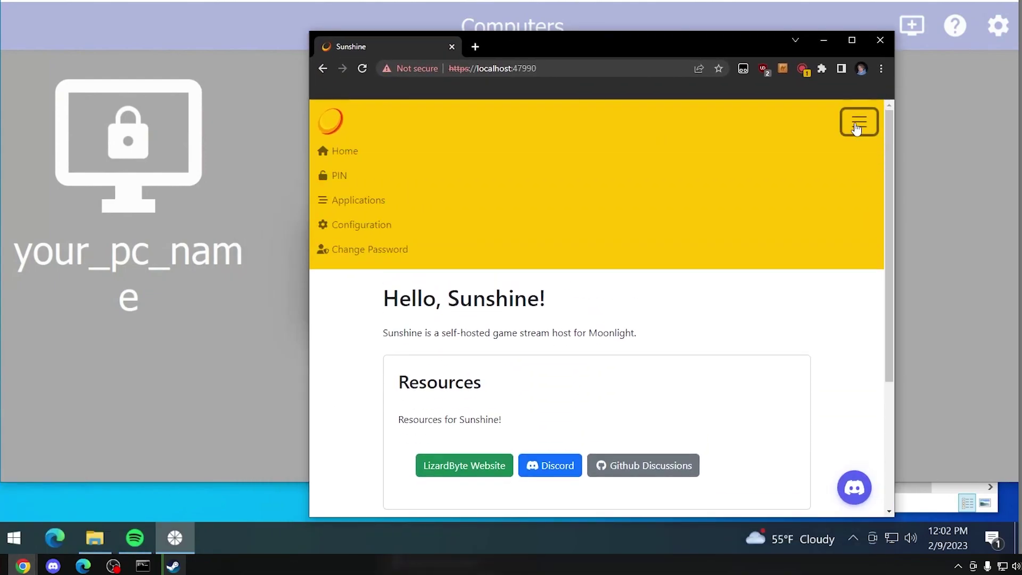
pyautogui.click(345, 179)
pyautogui.moveTo(570, 49); pyautogui.dragTo(873, 64)
# Enter the pairing PIN in Sunshine's PIN Pairing page and send it
pyautogui.click(876, 252)
pyautogui.write('7')
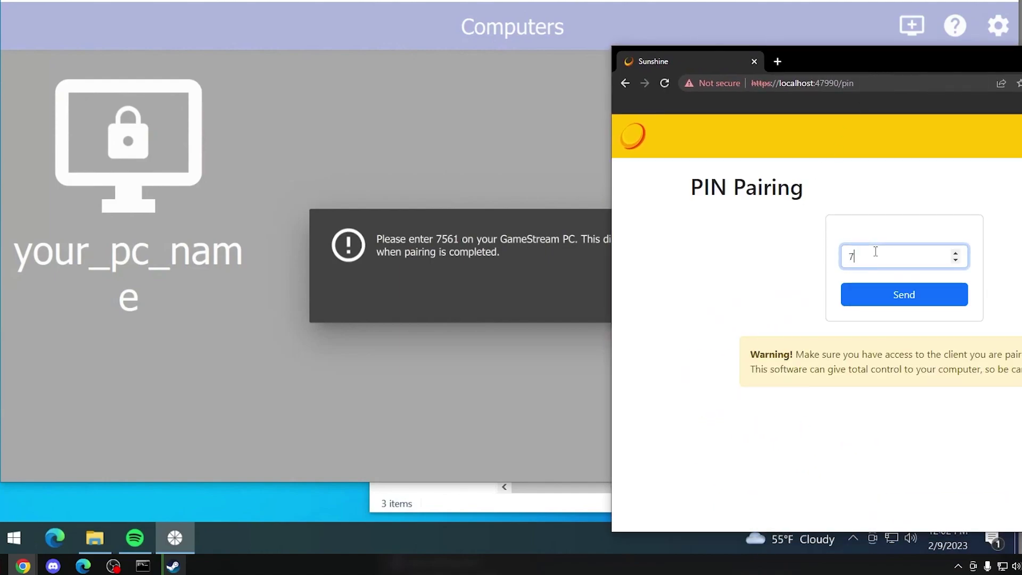
pyautogui.write('561')
pyautogui.press('Return')
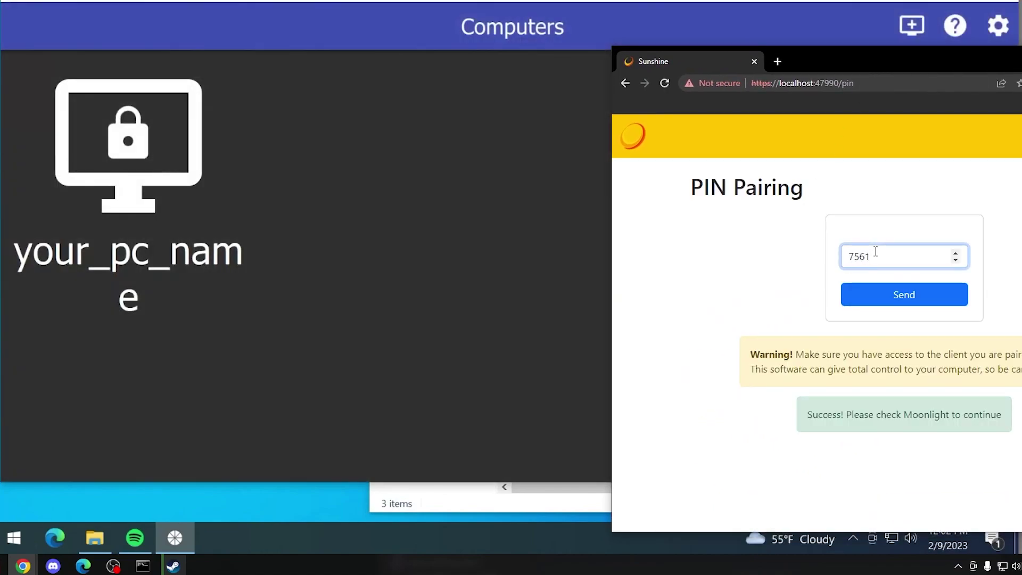
# Return to Moonlight, view the streaming apps available on your_pc_name, and go back to the computers list
pyautogui.click(426, 263)
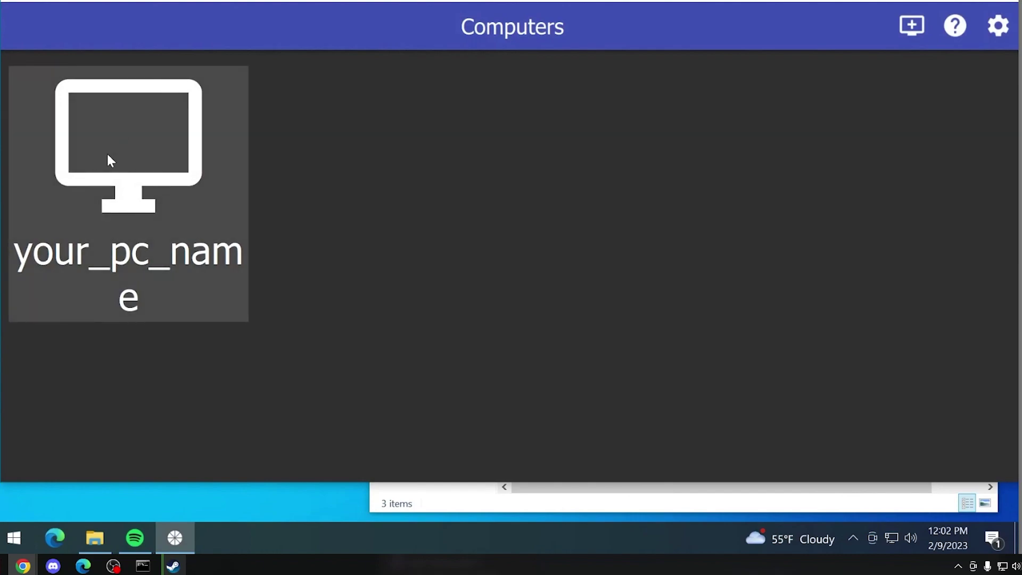
pyautogui.click(54, 242)
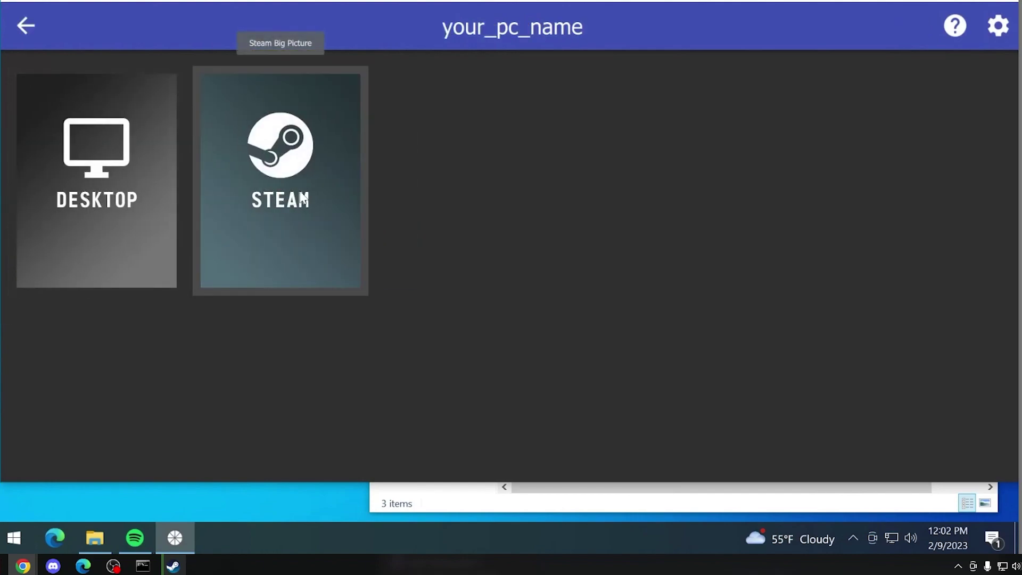
pyautogui.click(26, 25)
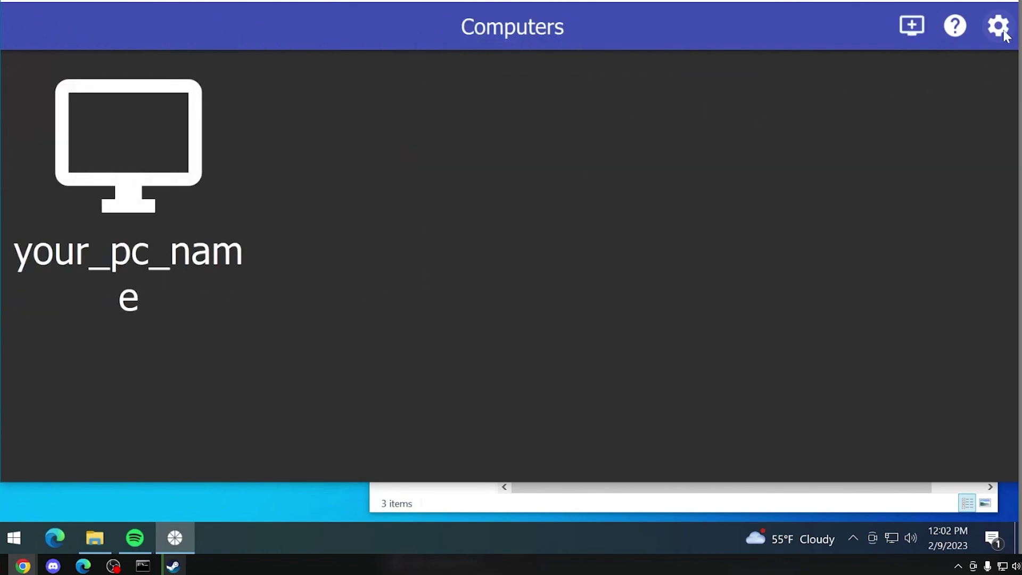
# Set Moonlight's stream to 1080p at 60 FPS with a 45 Mbps video bitrate, and enable frame pacing
pyautogui.click(999, 26)
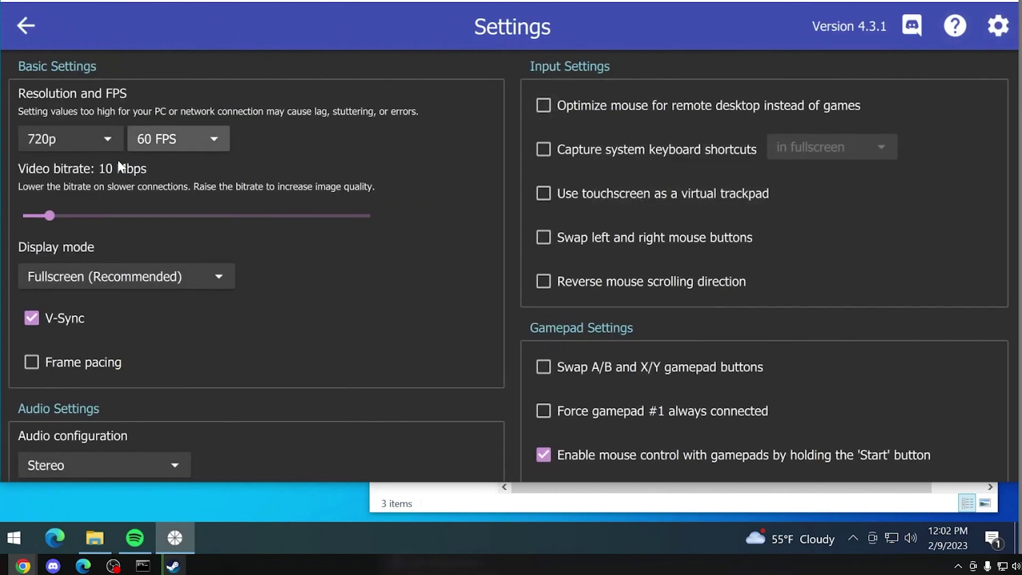
pyautogui.click(82, 142)
pyautogui.click(82, 163)
pyautogui.click(152, 138)
pyautogui.click(151, 161)
pyautogui.moveTo(72, 215); pyautogui.dragTo(129, 213)
pyautogui.scroll(-2, 184, 264)
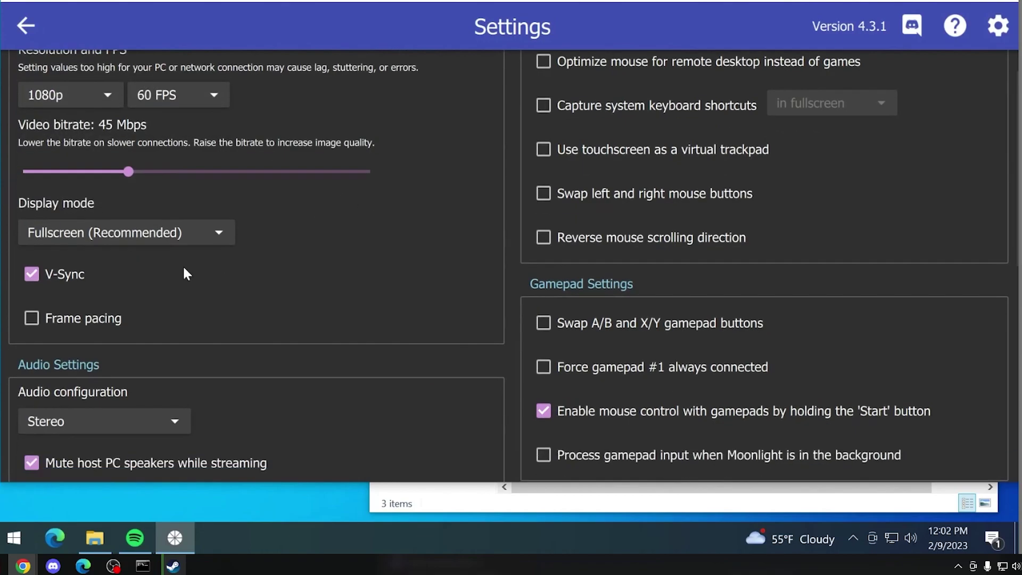
pyautogui.click(32, 258)
# Set Moonlight's video decoder to Force hardware decoding and its video codec to H.264
pyautogui.scroll(-8, 455, 247)
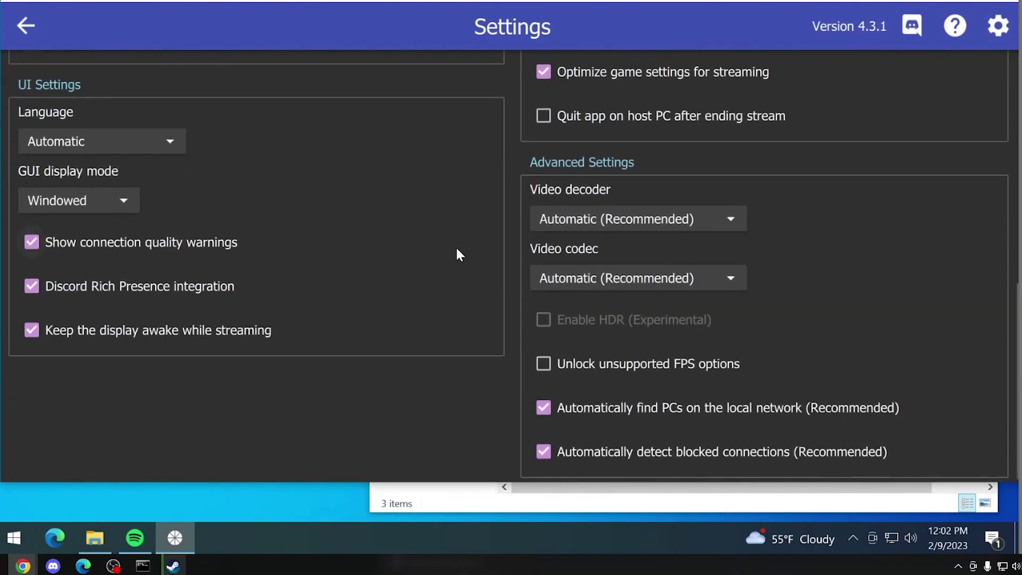
pyautogui.click(647, 210)
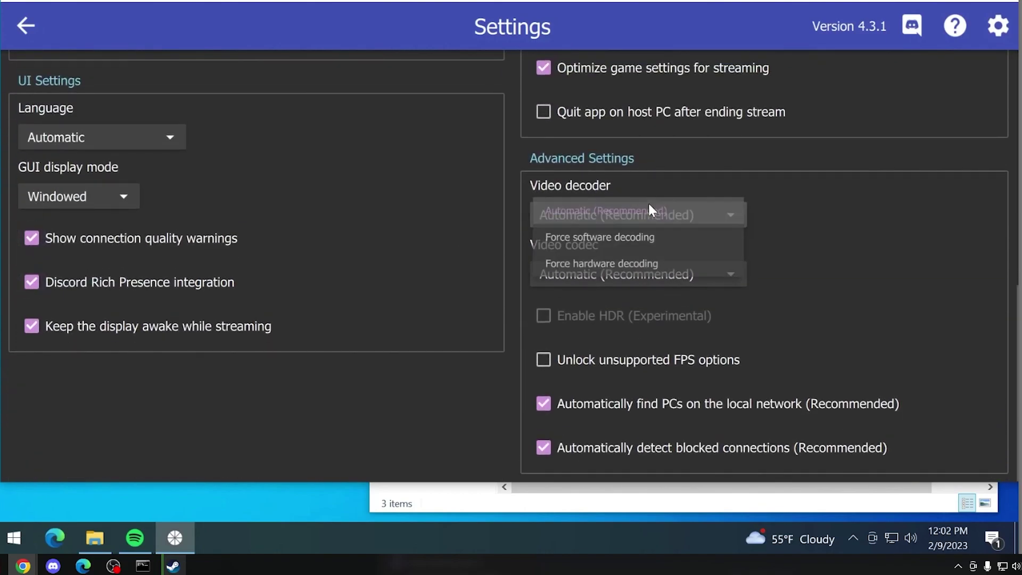
pyautogui.click(639, 265)
pyautogui.click(639, 266)
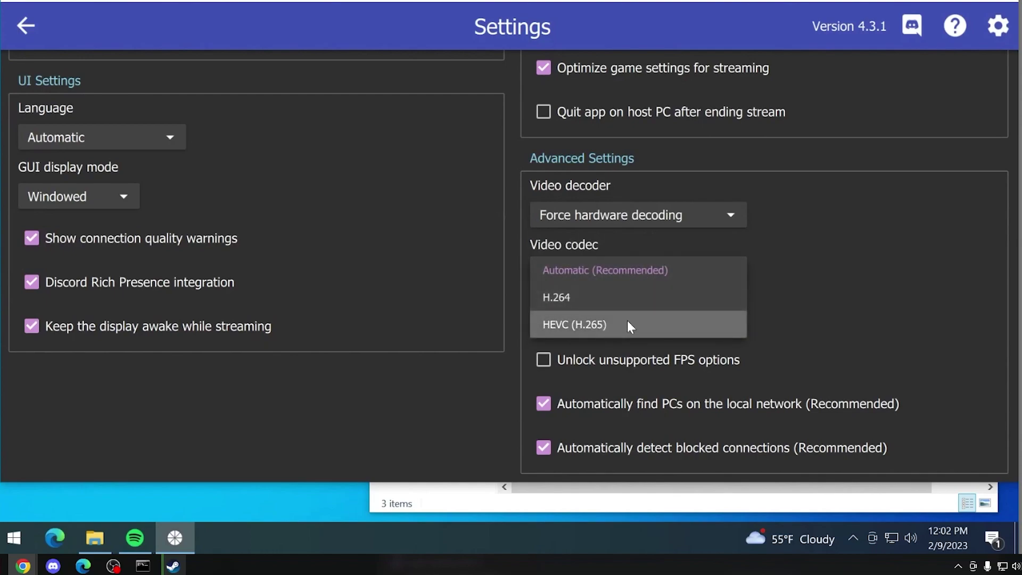
pyautogui.click(631, 301)
# Check the basic settings once more, leave Moonlight's settings and close Moonlight
pyautogui.scroll(6, 582, 308)
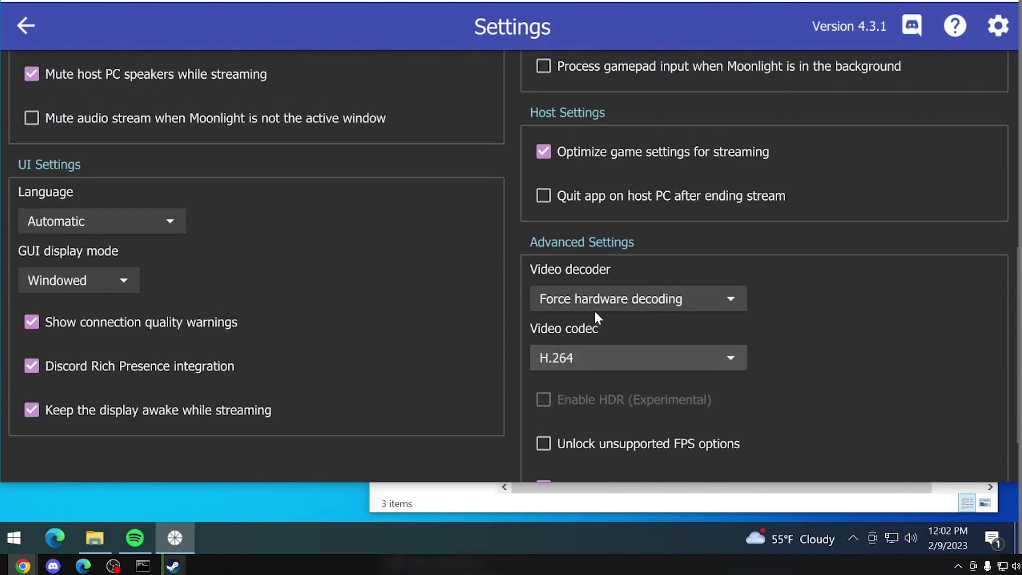
pyautogui.scroll(3, 547, 300)
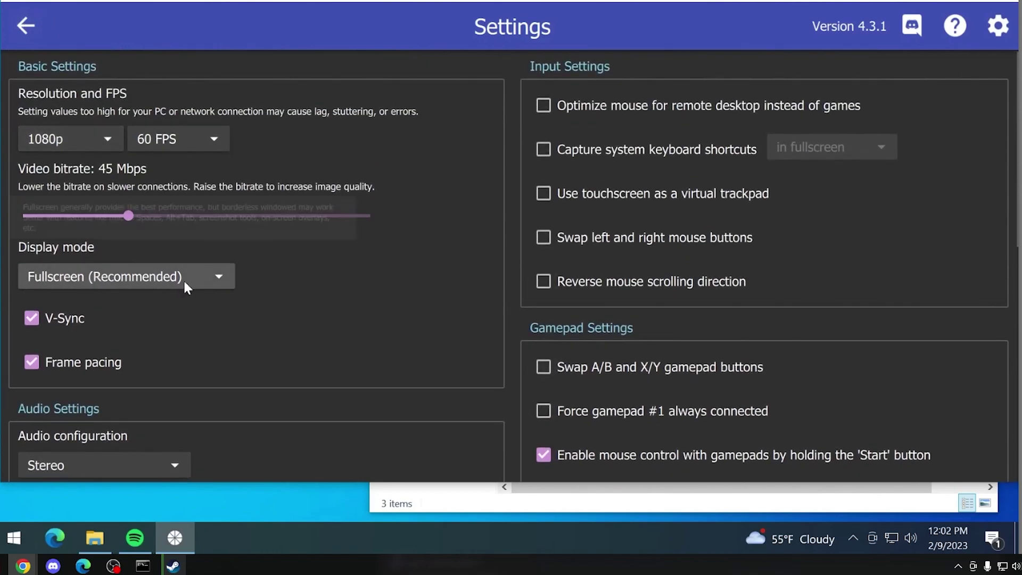
pyautogui.click(28, 26)
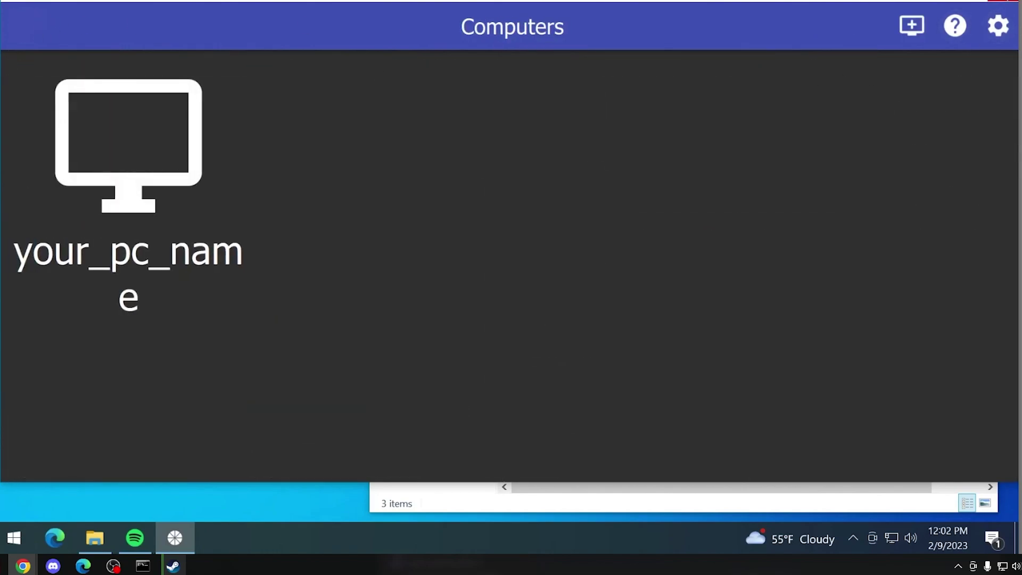
pyautogui.hotkey('alt', 'F4')
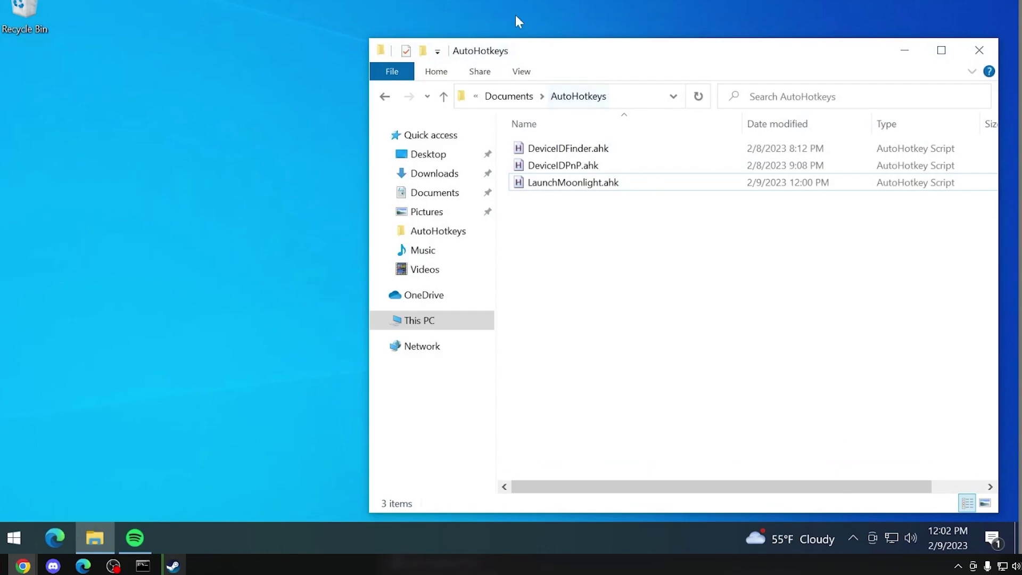
# Open LaunchMoonlight.ahk for editing in Notepad and bring the end of its Moonlight run command into view
pyautogui.click(530, 137)
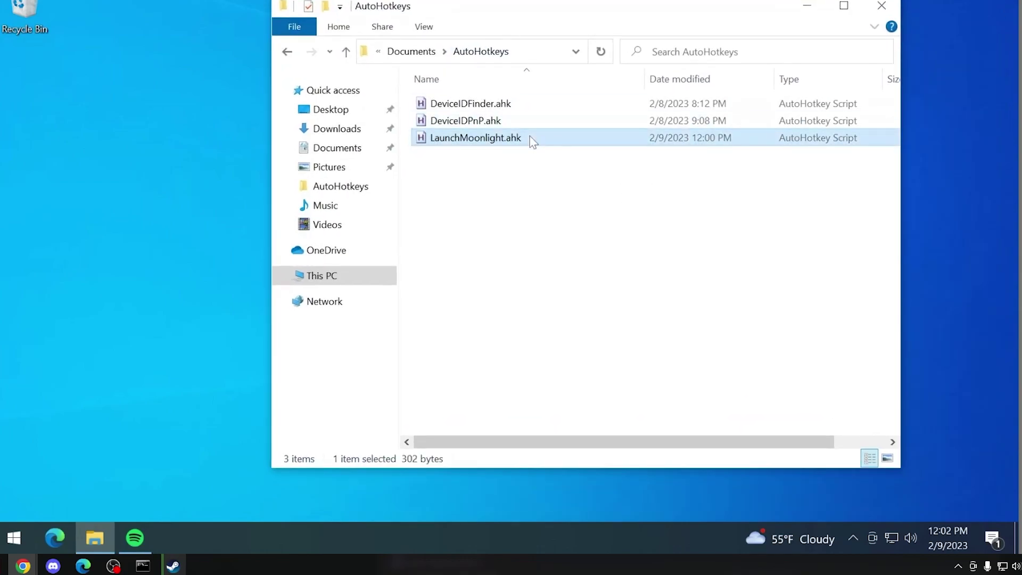
pyautogui.rightClick(529, 136)
pyautogui.click(592, 202)
pyautogui.click(383, 183)
pyautogui.moveTo(383, 183); pyautogui.dragTo(661, 191)
pyautogui.click(771, 183)
pyautogui.moveTo(496, 441); pyautogui.dragTo(653, 443)
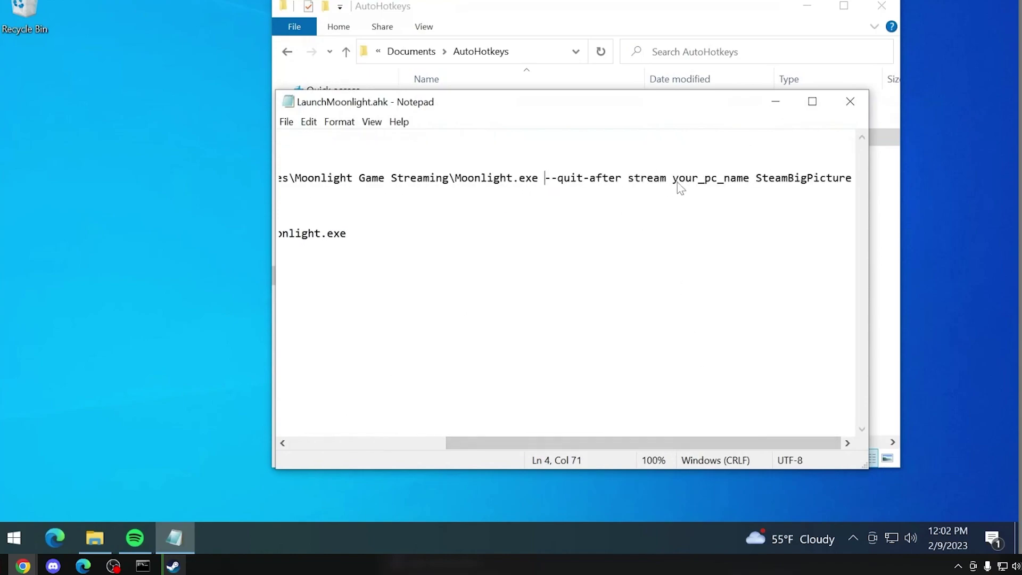
# Replace the computer name in the script's stream command with your_pc_name
pyautogui.doubleClick(716, 181)
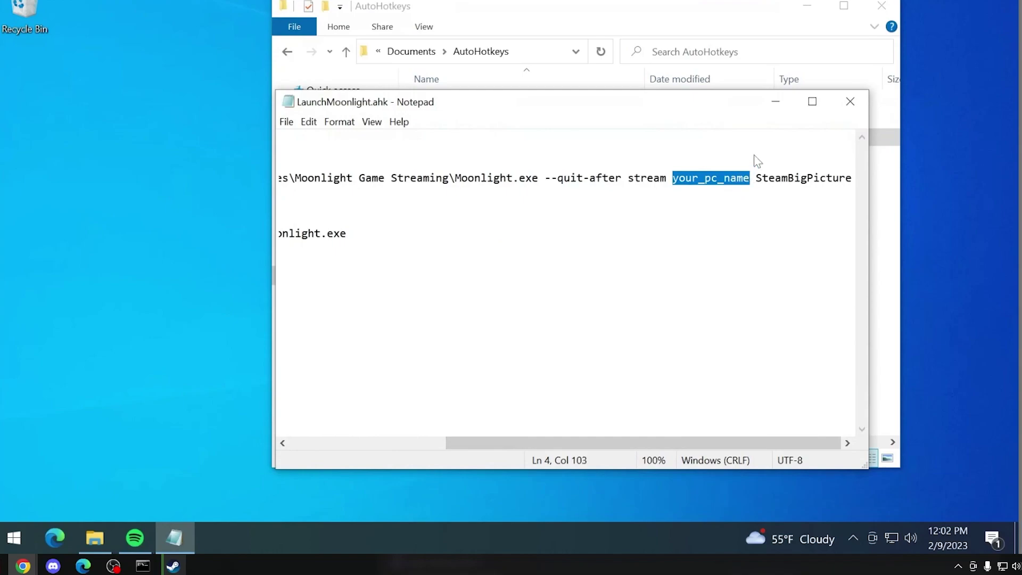
pyautogui.write('your_')
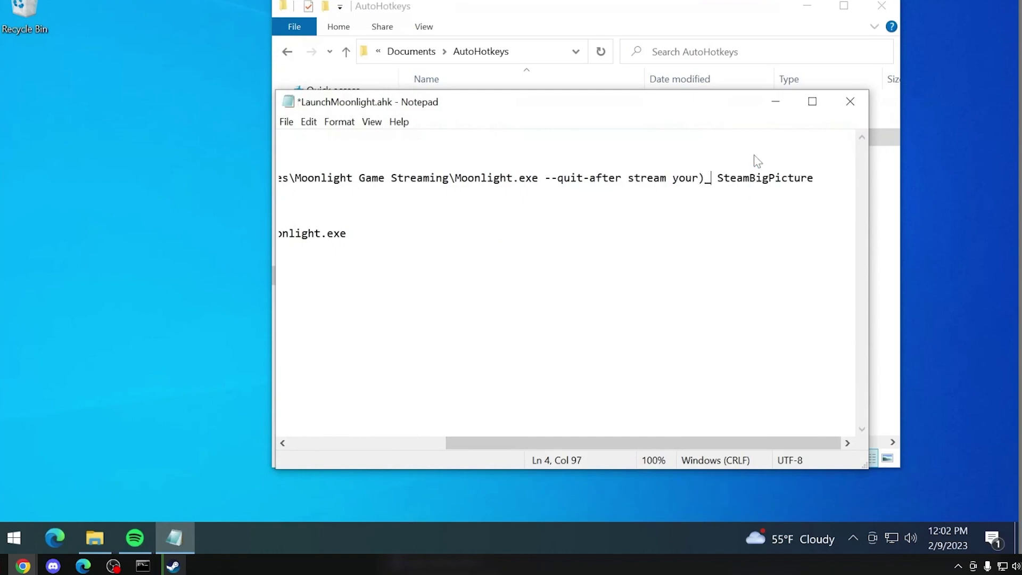
pyautogui.write('pc_name')
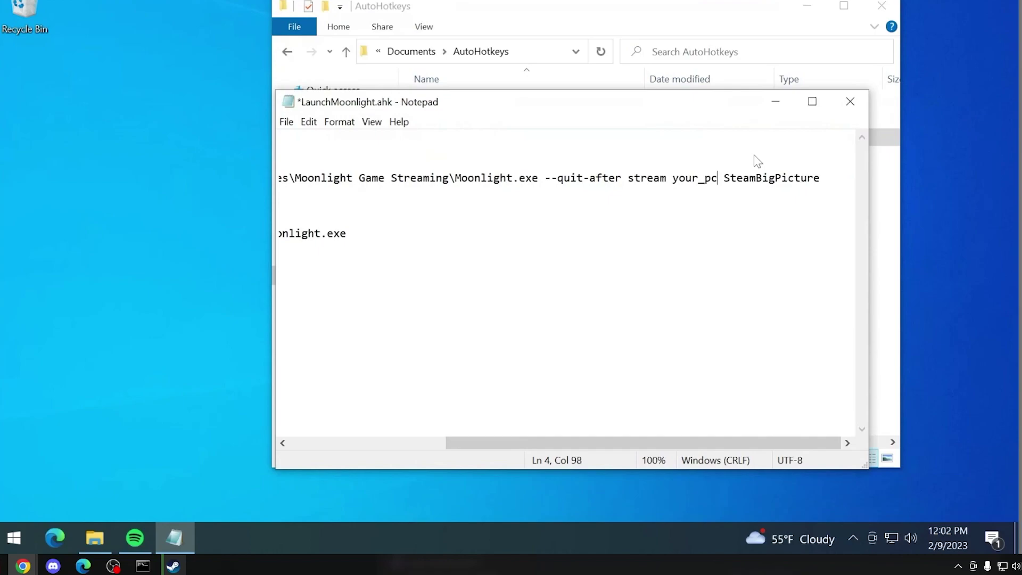
# Examine each part of the run command, from Moonlight.exe and --quit-after to the computer name and SteamBigPicture
pyautogui.moveTo(750, 179); pyautogui.dragTo(673, 182)
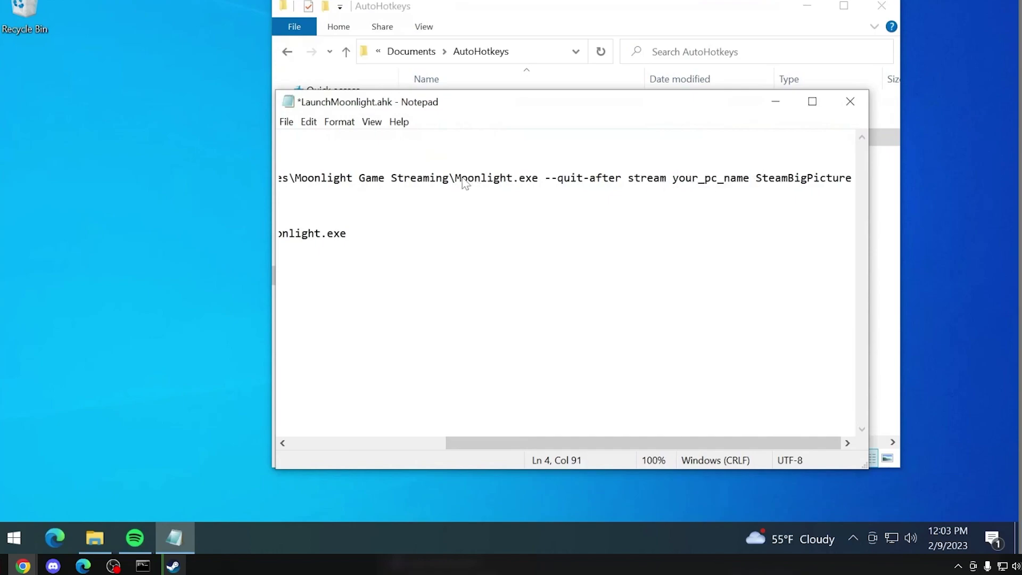
pyautogui.moveTo(456, 181); pyautogui.dragTo(852, 184)
pyautogui.click(621, 183)
pyautogui.click(661, 181)
pyautogui.click(751, 184)
pyautogui.click(852, 183)
# Look over the script's Else branch, save LaunchMoonlight.ahk and close it
pyautogui.hscroll(-10, 585, 239)
pyautogui.moveTo(373, 262); pyautogui.dragTo(304, 216)
pyautogui.click(304, 216)
pyautogui.hotkey('ctrl', 's')
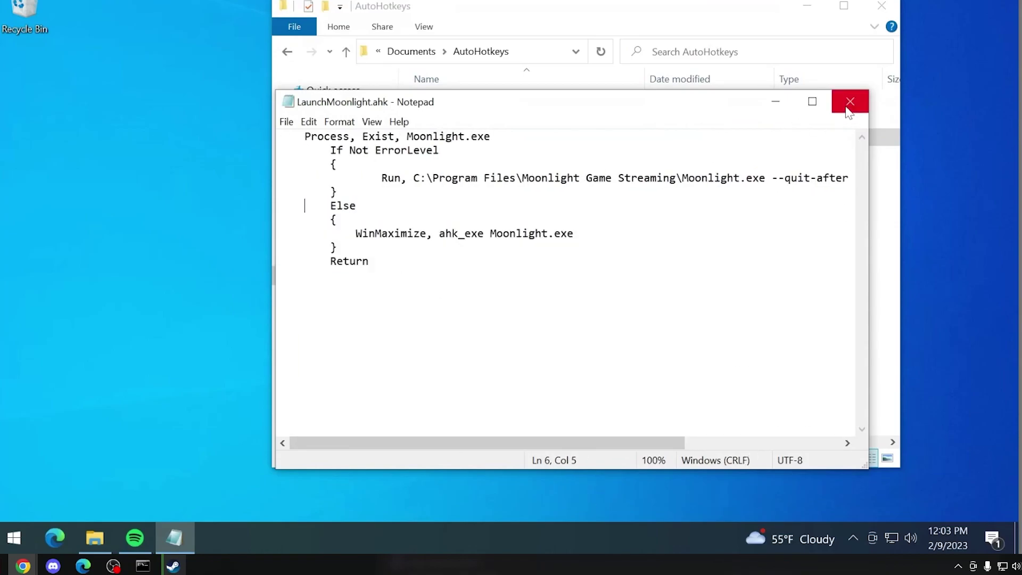
pyautogui.click(850, 101)
# Run the LaunchMoonlight.ahk script and move the AutoHotkeys folder window aside
pyautogui.doubleClick(522, 136)
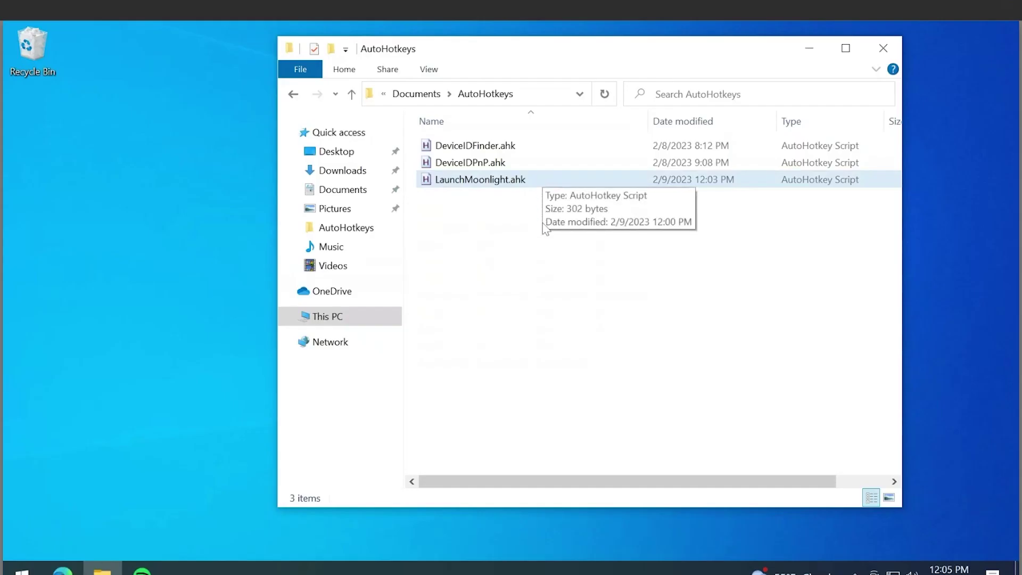
pyautogui.click(557, 264)
pyautogui.moveTo(623, 51); pyautogui.dragTo(750, 91)
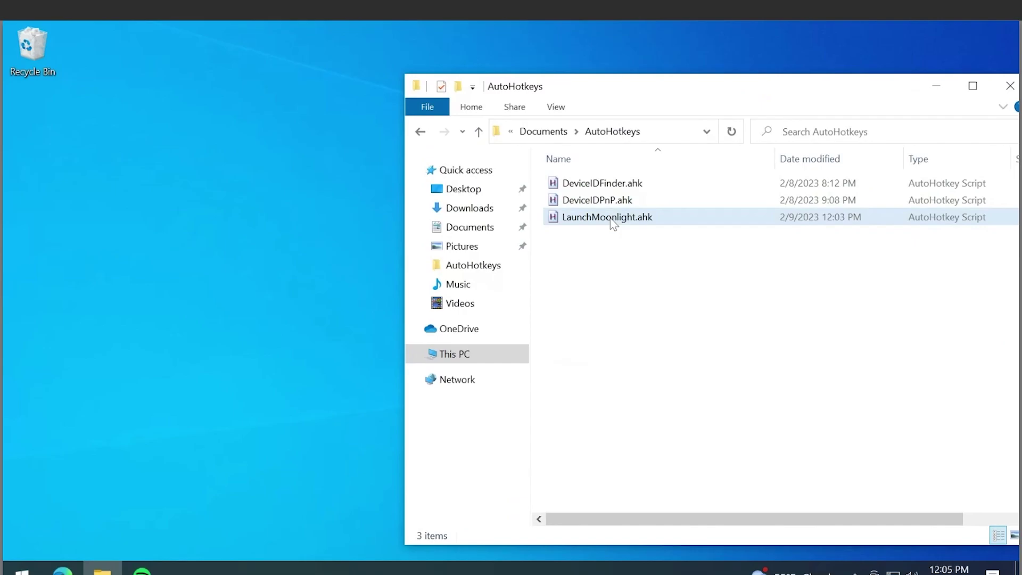
# Switch to Sunshine's Applications page and open the SteamBigPicture application for editing
pyautogui.moveTo(63, 570)
pyautogui.click(101, 532)
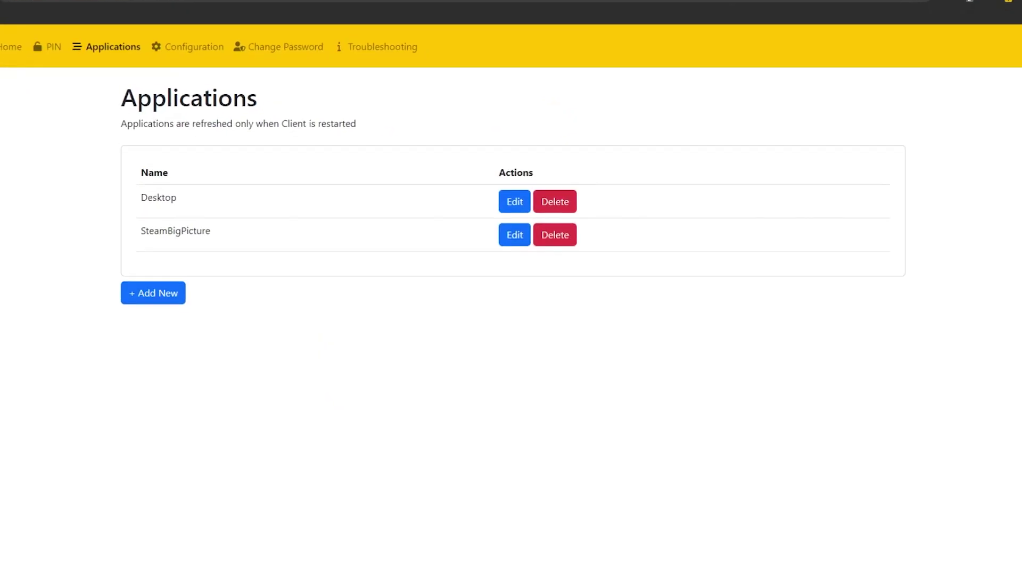
pyautogui.moveTo(215, 235); pyautogui.dragTo(138, 228)
pyautogui.click(140, 230)
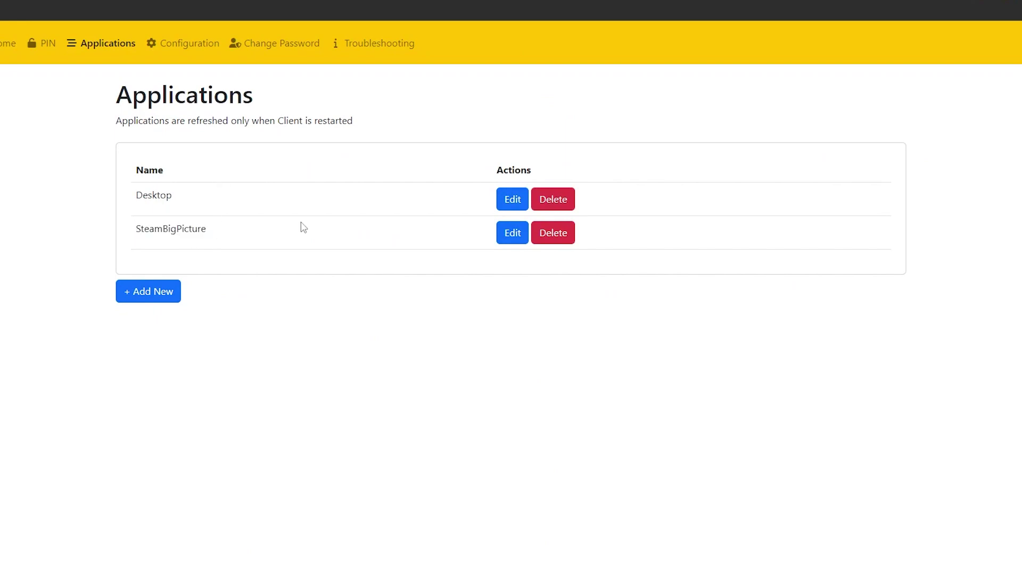
pyautogui.click(512, 235)
# Review the Do and Undo preparation commands of SteamBigPicture and save the application
pyautogui.scroll(-5, 288, 298)
pyautogui.moveTo(290, 211); pyautogui.dragTo(90, 214)
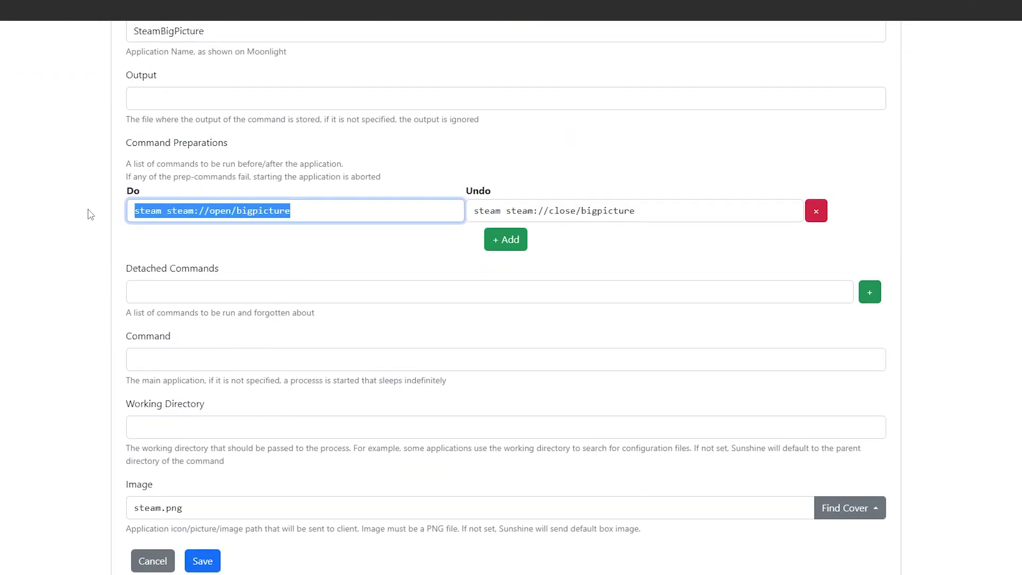
pyautogui.moveTo(458, 219); pyautogui.dragTo(84, 239)
pyautogui.scroll(1, 632, 221)
pyautogui.moveTo(636, 272); pyautogui.dragTo(473, 272)
pyautogui.click(685, 277)
pyautogui.scroll(-1, 583, 363)
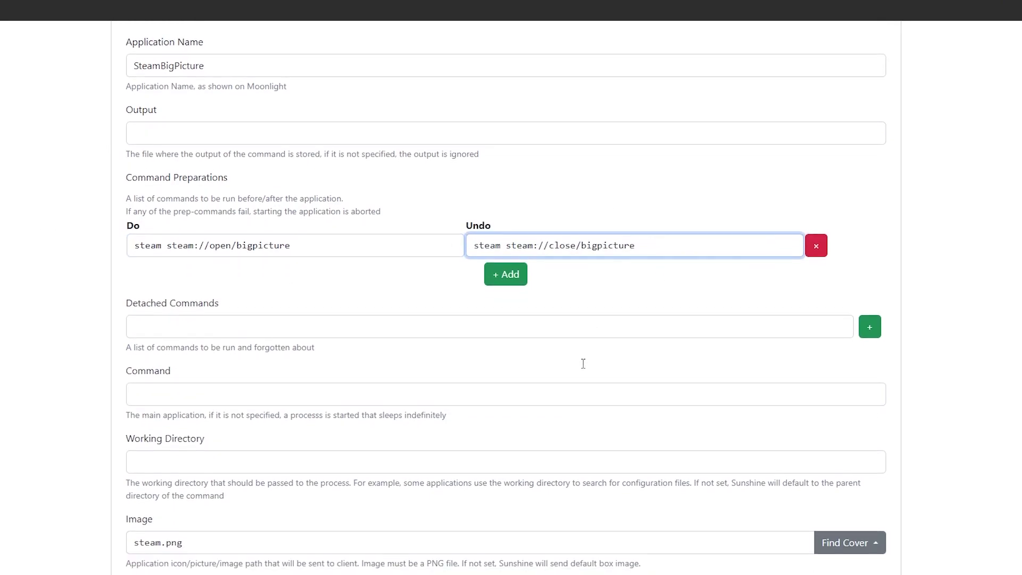
pyautogui.scroll(-1, 583, 364)
pyautogui.click(208, 560)
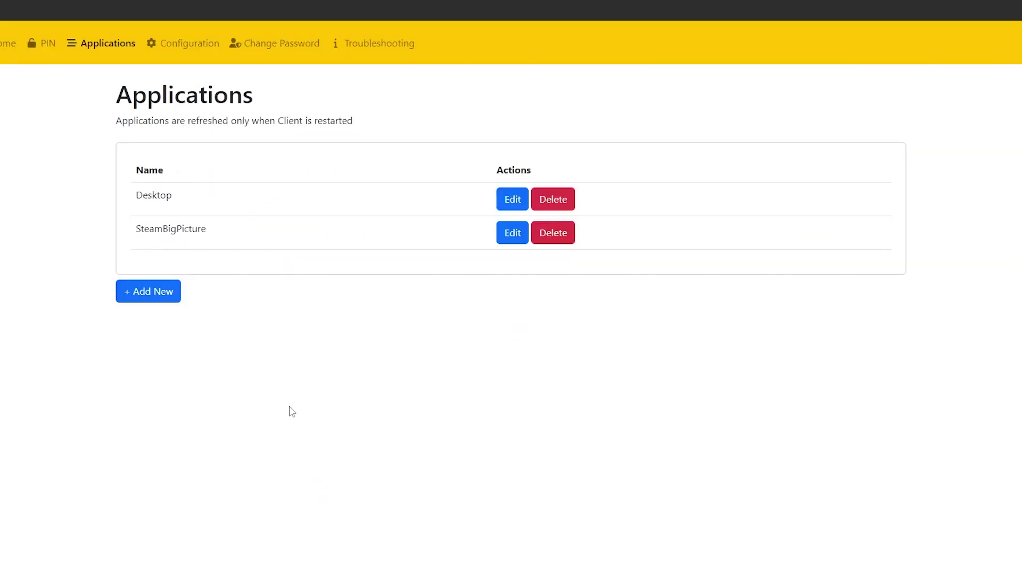
# Shrink the Sunshine browser window and minimize it to get back to the AutoHotkeys folder
pyautogui.press('F11')
pyautogui.moveTo(545, 24); pyautogui.dragTo(663, 50)
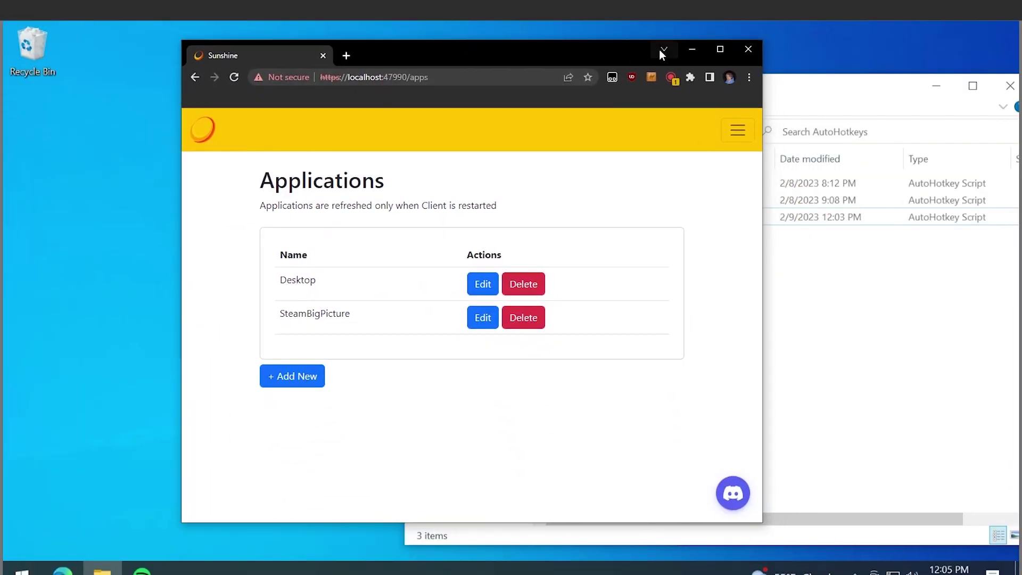
pyautogui.click(692, 49)
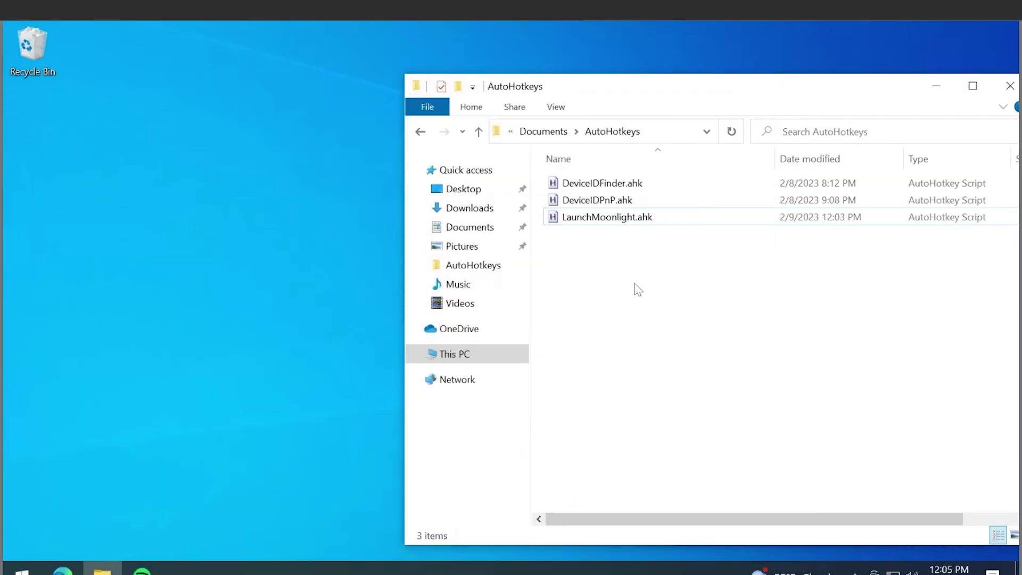
# Open HASS.Agent's quick actions configuration and select the open_moonlight quick action
pyautogui.click(855, 571)
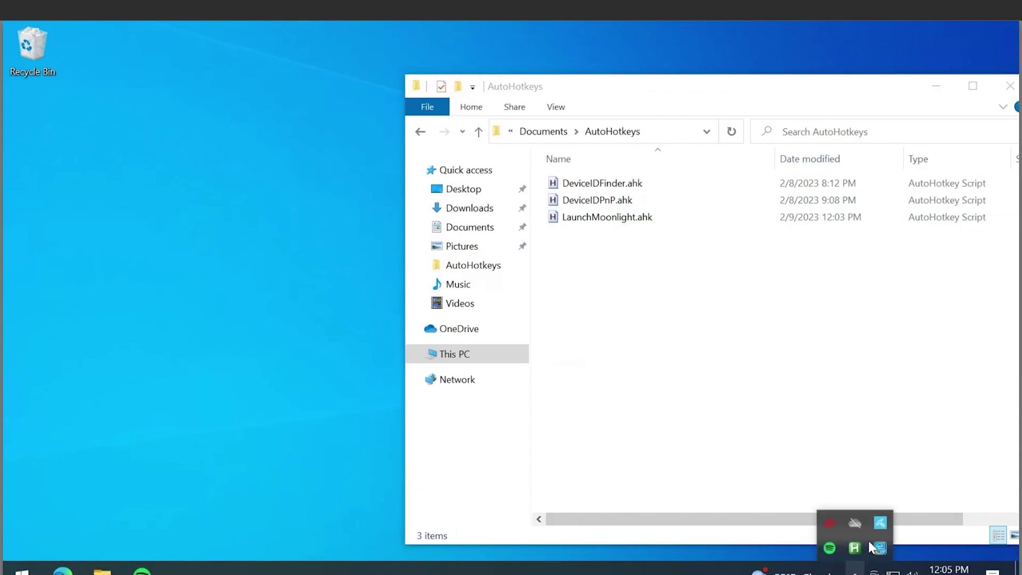
pyautogui.rightClick(880, 524)
pyautogui.click(825, 263)
pyautogui.click(426, 404)
pyautogui.click(371, 110)
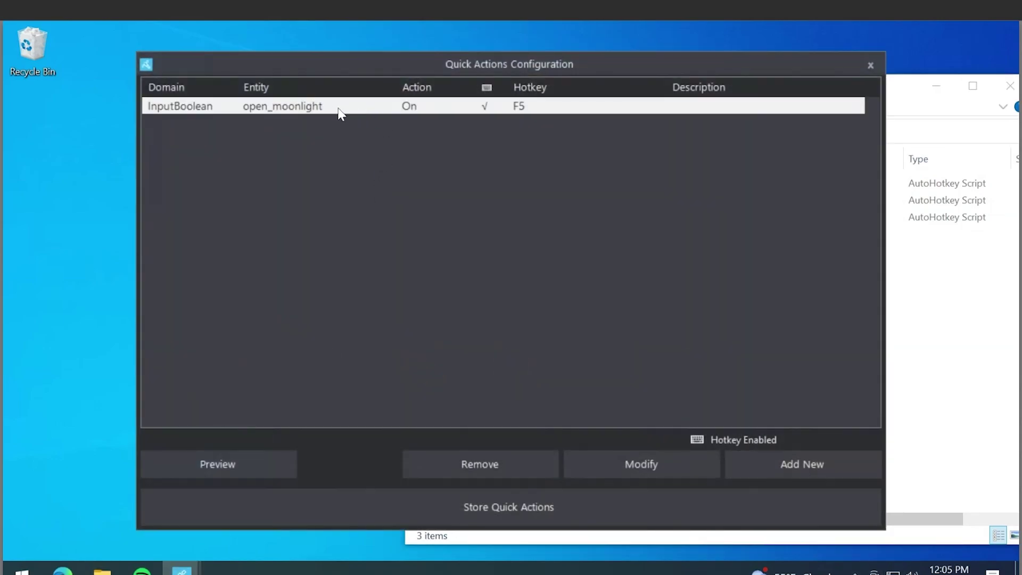
# Inspect the open_moonlight quick action's settings and the Automation domain, and close the configuration without storing changes
pyautogui.click(675, 461)
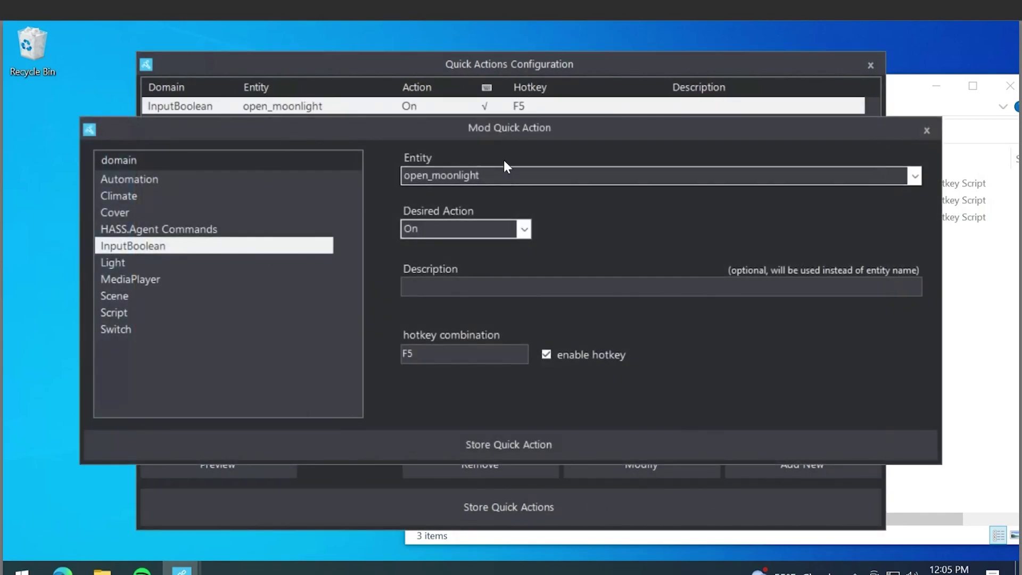
pyautogui.click(223, 181)
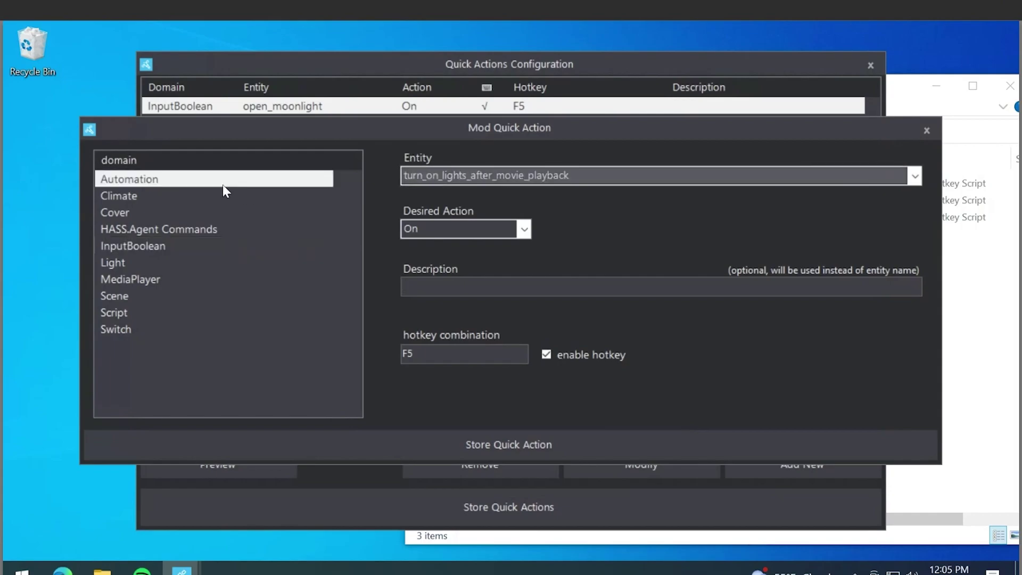
pyautogui.click(927, 130)
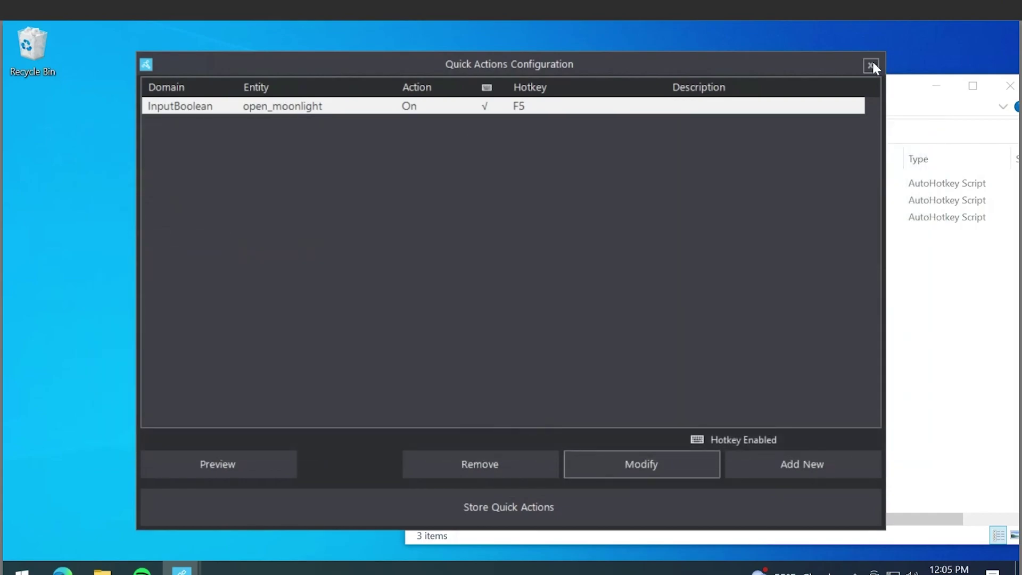
pyautogui.click(873, 67)
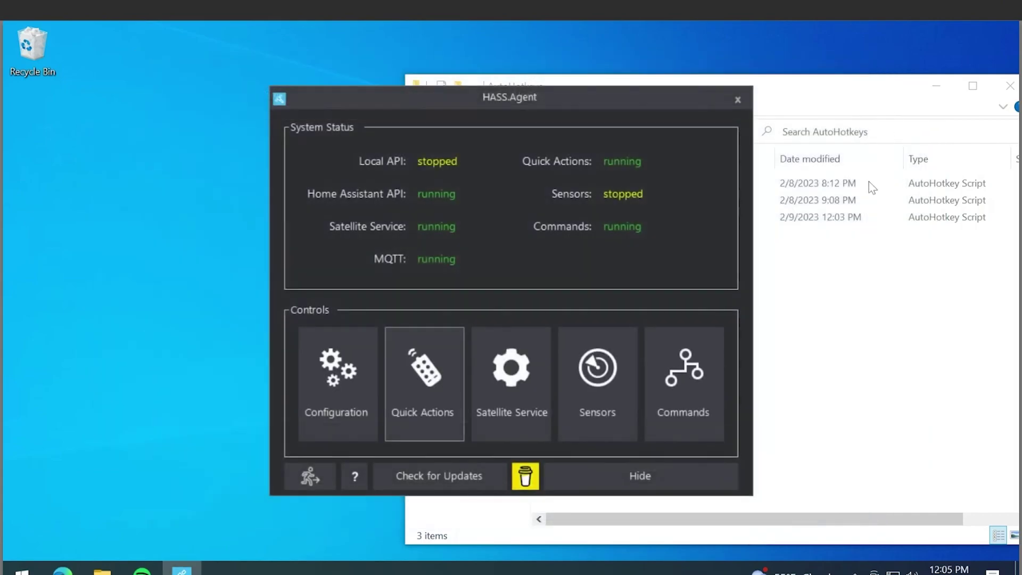
# Open the couchpc_launch_moonlight command in HASS.Agent and check that its command path points to LaunchMoonlight.ahk
pyautogui.click(669, 358)
pyautogui.click(307, 96)
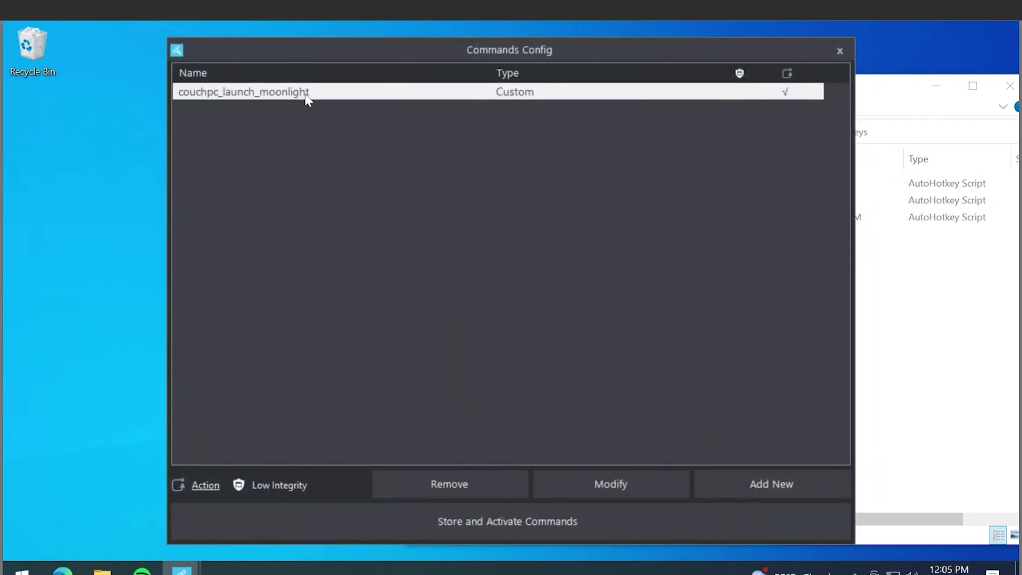
pyautogui.doubleClick(306, 97)
pyautogui.moveTo(650, 304); pyautogui.dragTo(732, 304)
pyautogui.click(697, 305)
pyautogui.doubleClick(700, 307)
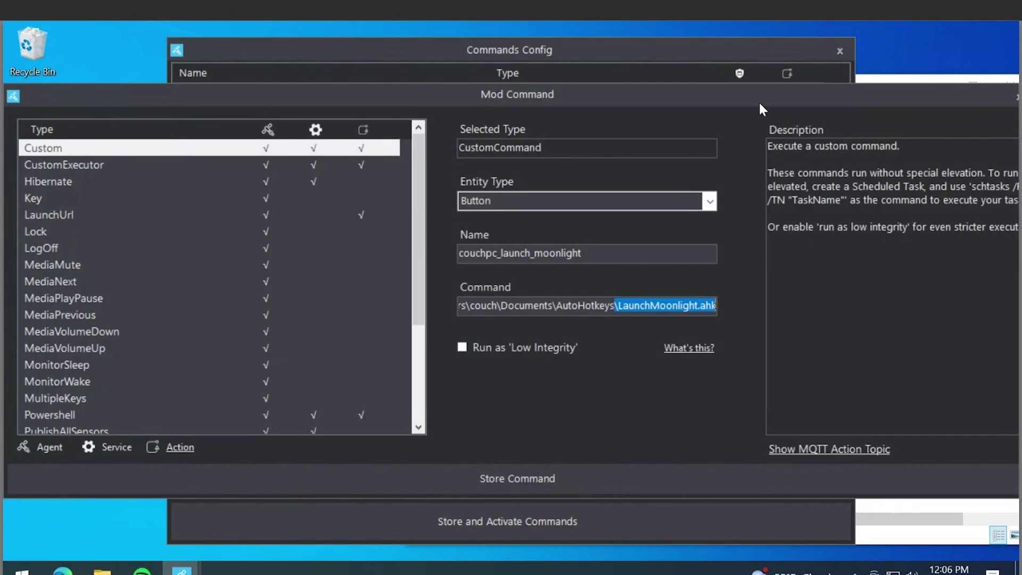
# Close the command editor, the commands configuration and the AutoHotkeys folder window
pyautogui.click(908, 108)
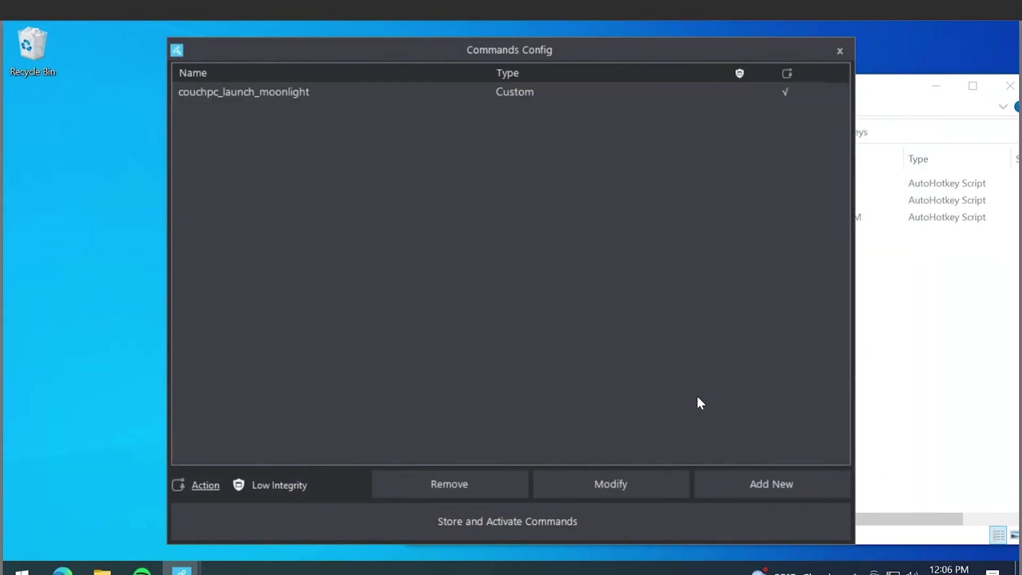
pyautogui.click(839, 51)
pyautogui.moveTo(787, 93); pyautogui.dragTo(591, 96)
pyautogui.click(836, 90)
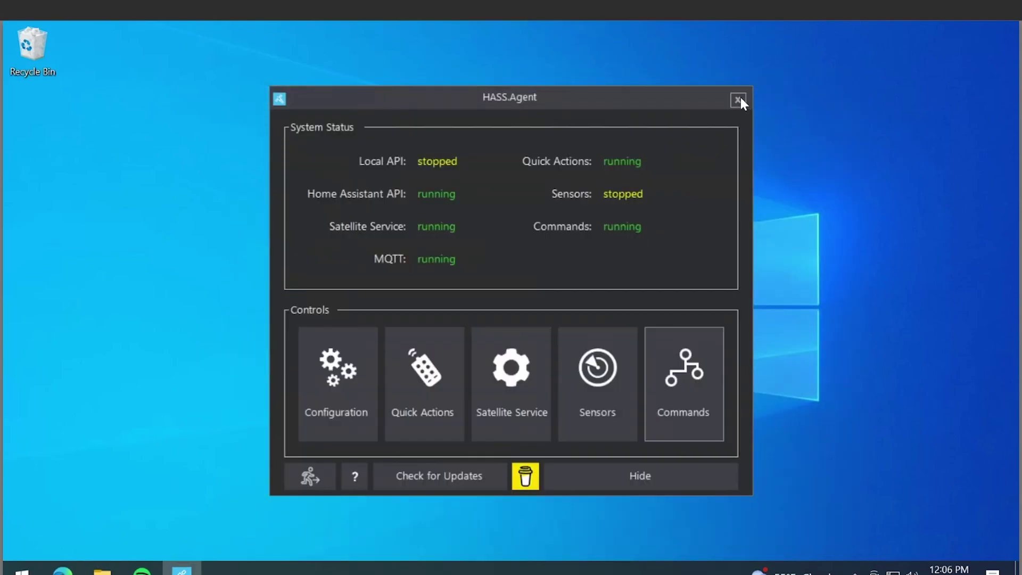
# Close the HASS.Agent main window
pyautogui.click(740, 99)
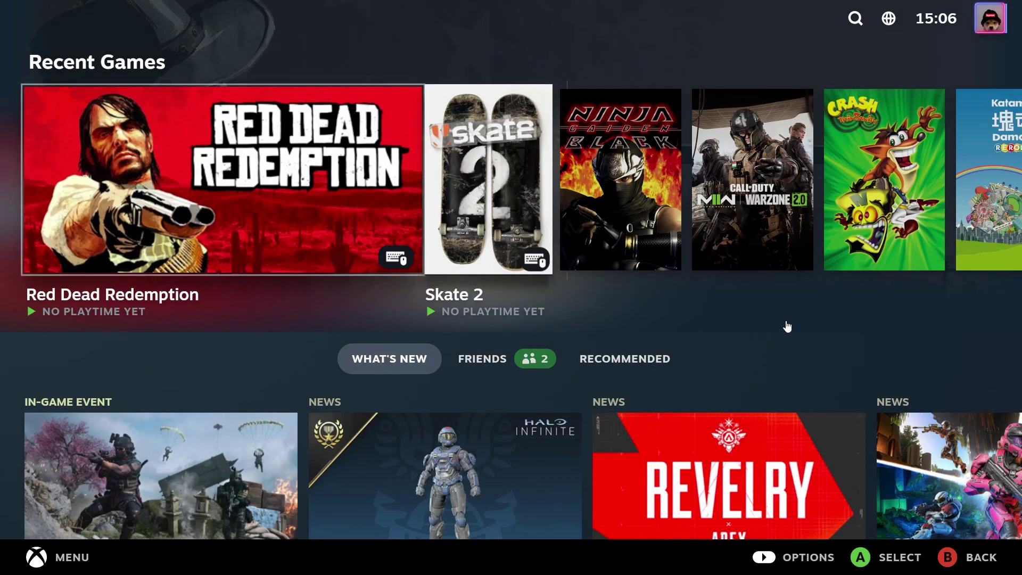
# Switch to Steam Big Picture and look through the Recent Games row from Red Dead Redemption as far as Splitgate
pyautogui.press('Right')
pyautogui.press('Right')
pyautogui.press('Right')
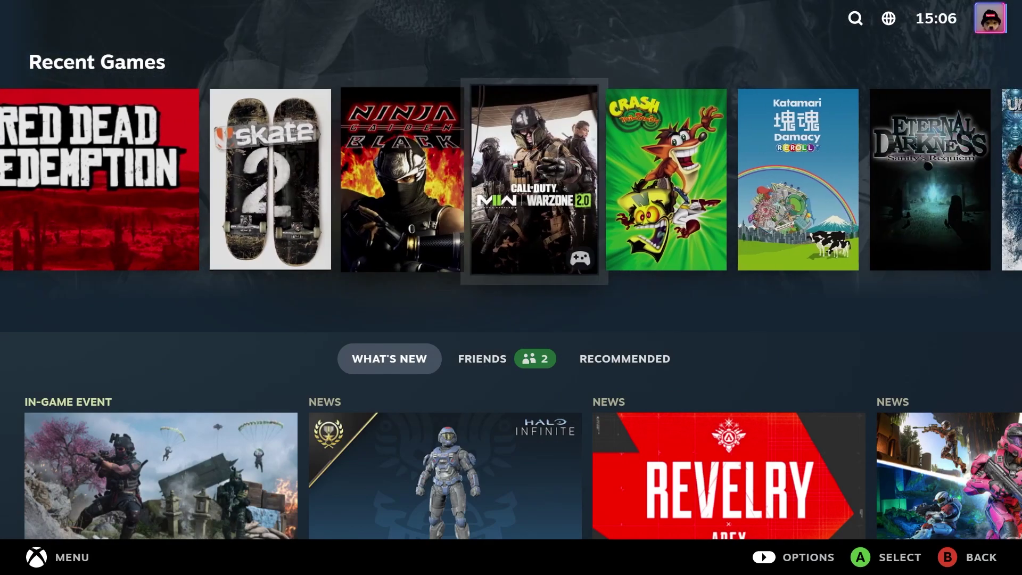
pyautogui.press('Left')
pyautogui.press('Left')
pyautogui.press('Left')
pyautogui.press('Right')
pyautogui.press('Right')
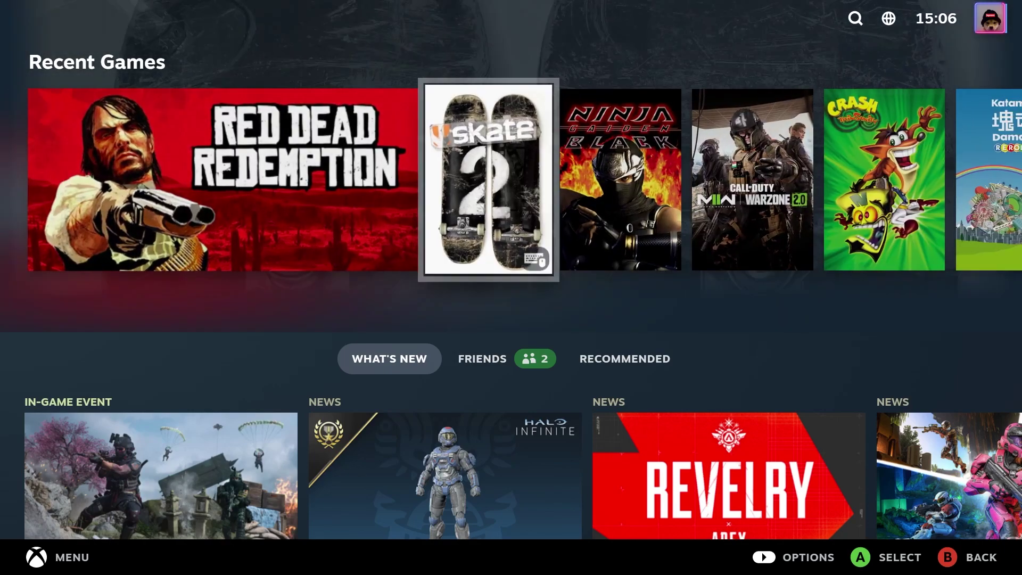
pyautogui.press('Right')
pyautogui.press('Right')
pyautogui.press('Right')
pyautogui.press('Right')
pyautogui.press('Right')
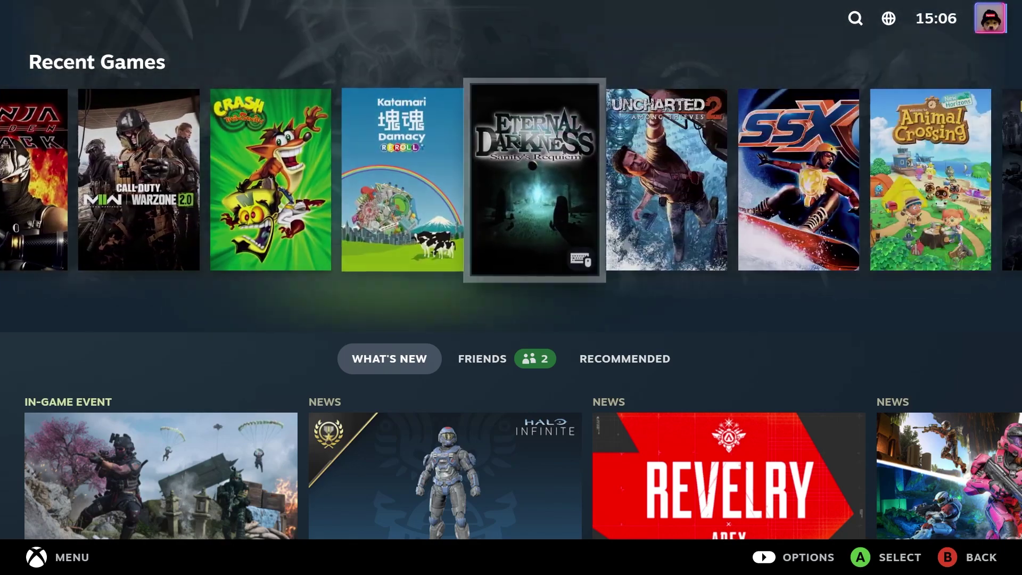
pyautogui.press('Right')
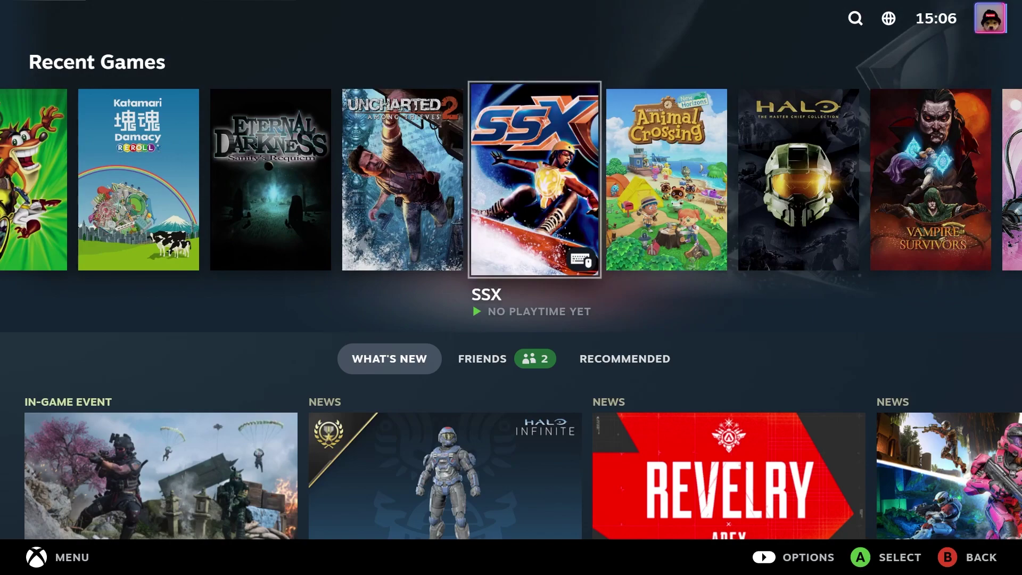
pyautogui.press('Right')
pyautogui.press('Right')
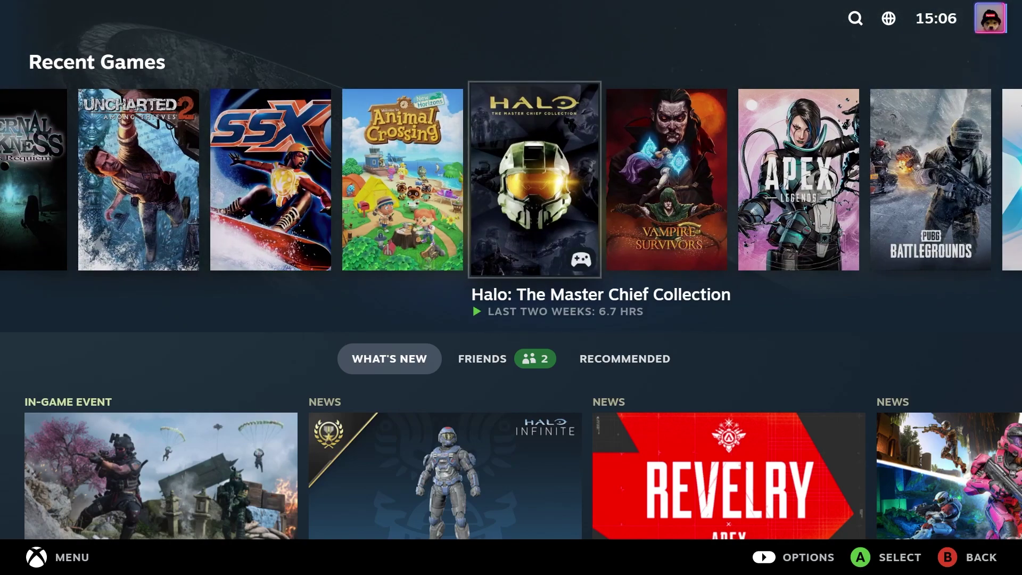
pyautogui.press('Right')
pyautogui.press('Right')
pyautogui.press('Right')
pyautogui.press('Right')
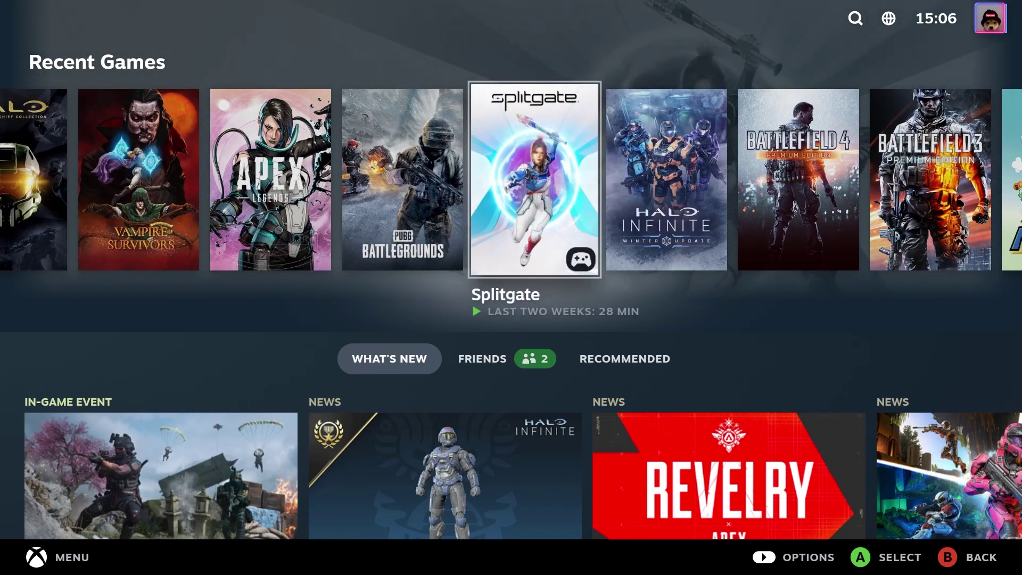